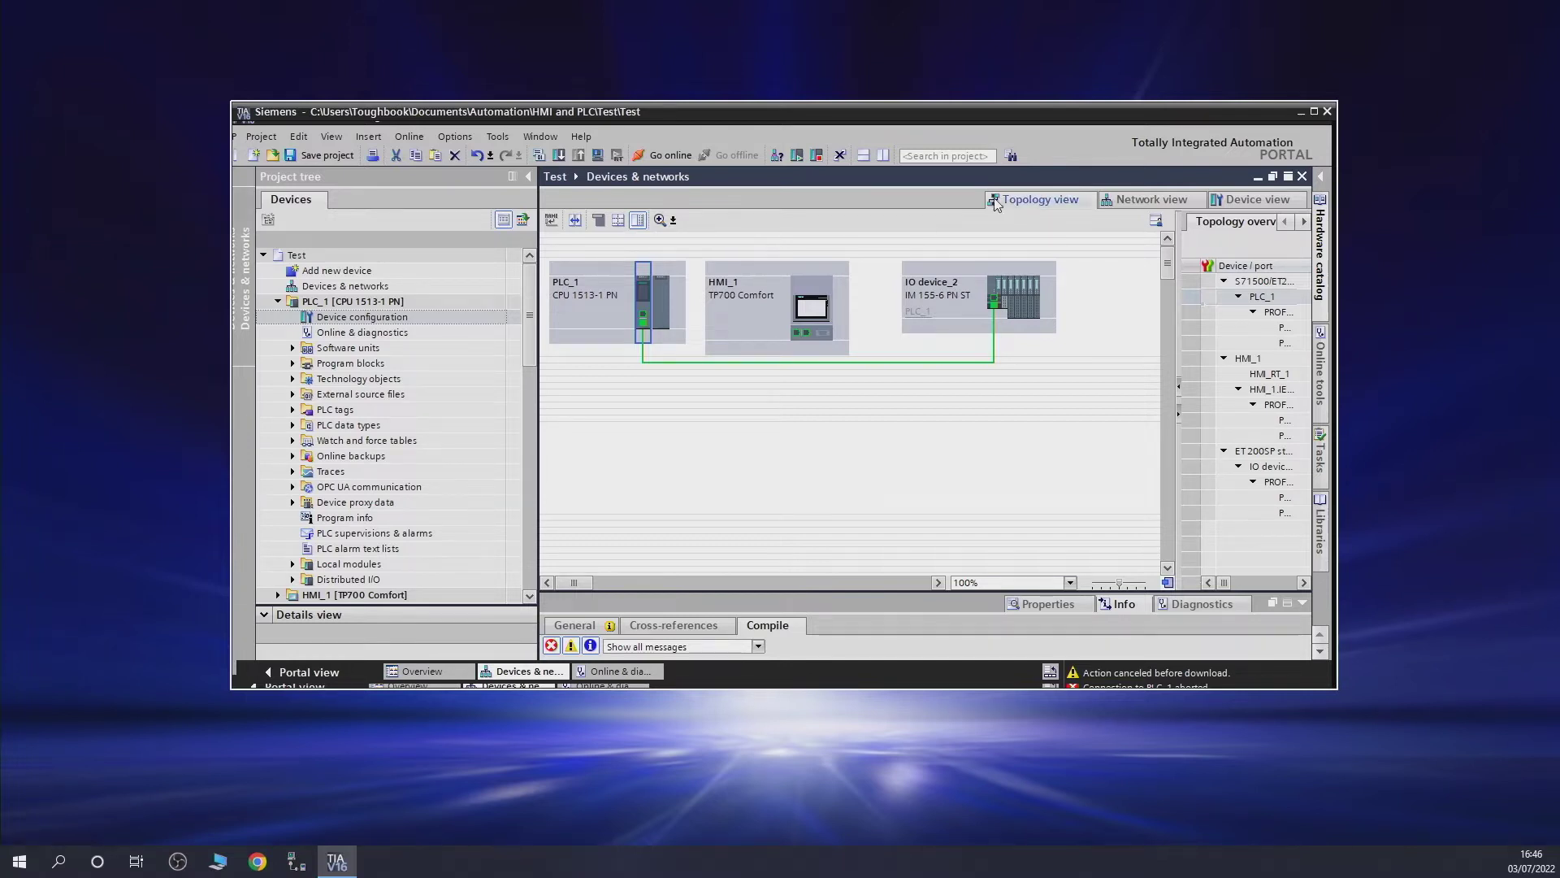
- Place a SCALANCE XB005 switch on the topology and delete the direct PLC_1–IO device_2 link
{"action": "left_click", "coordinate": [1320, 268]}
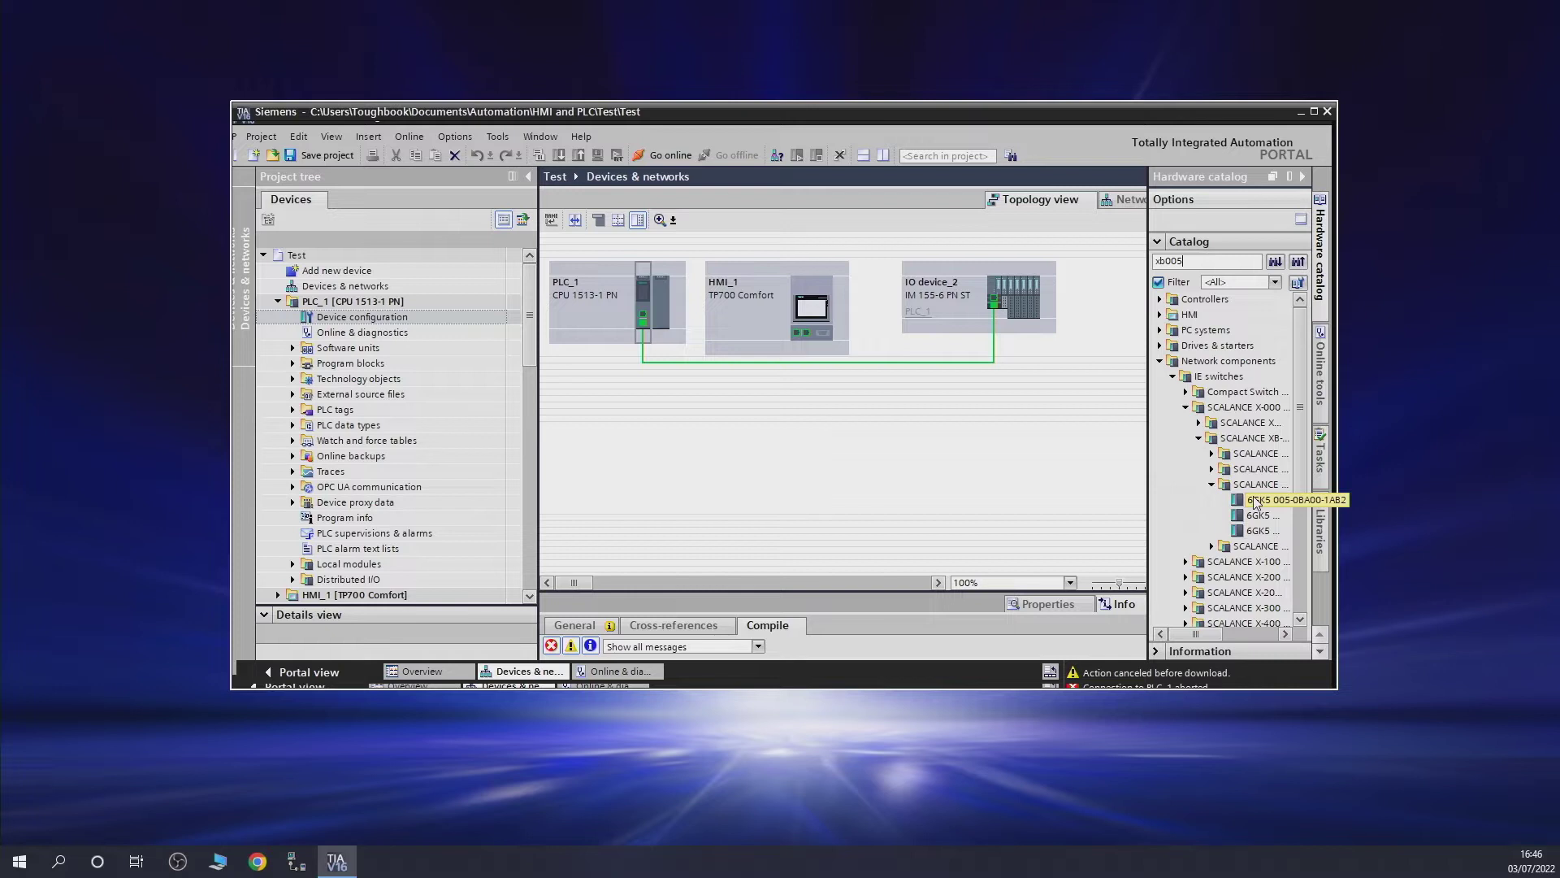
{"action": "left_click_drag", "start_coordinate": [1254, 501], "coordinate": [800, 454]}
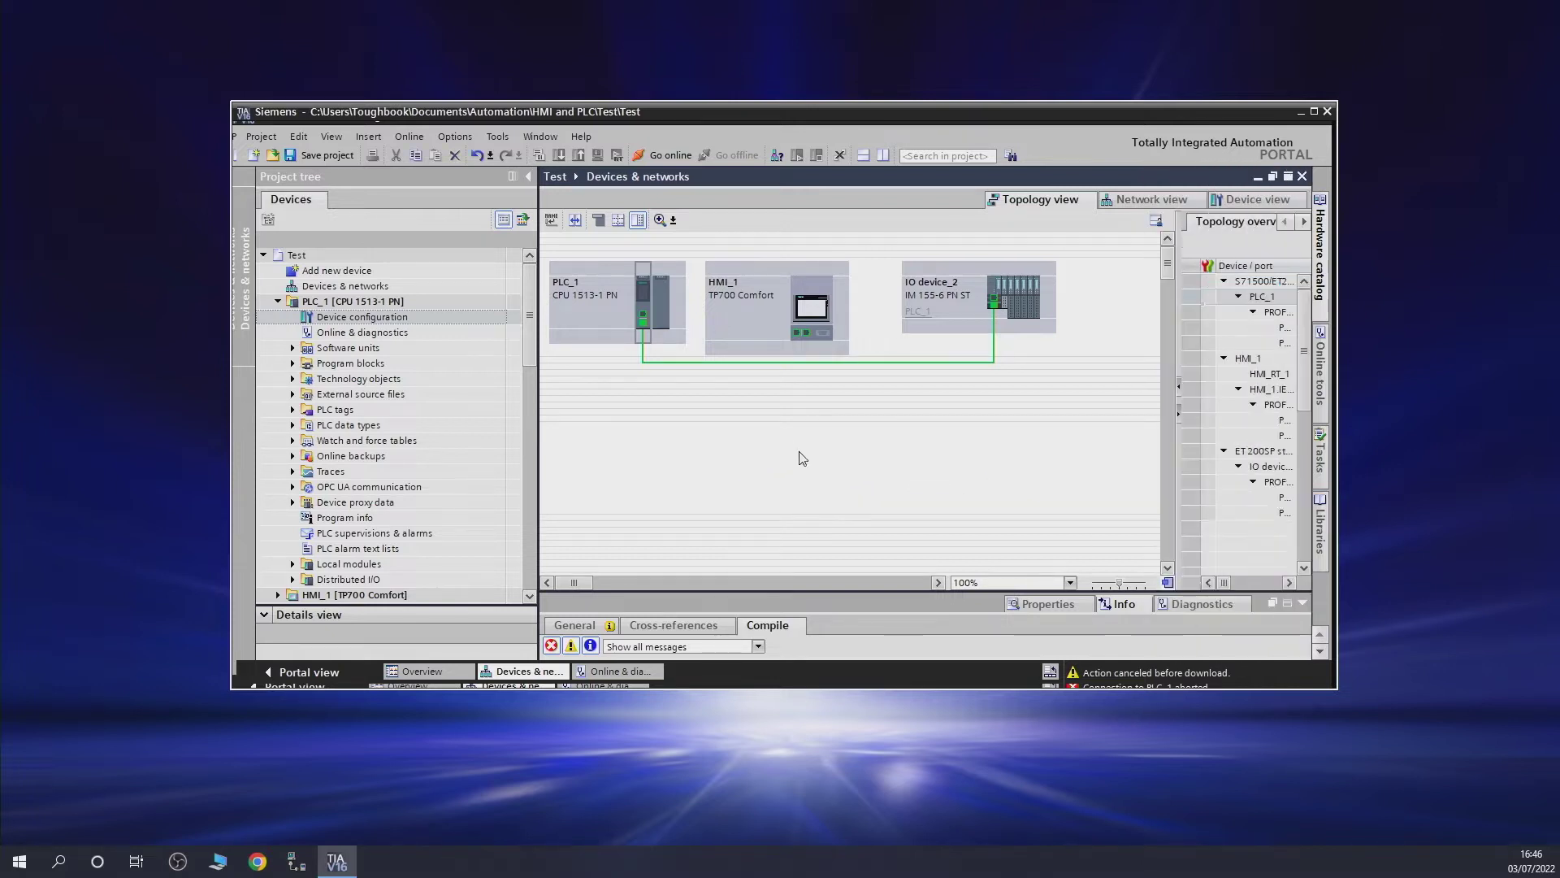
{"action": "left_click", "coordinate": [823, 368]}
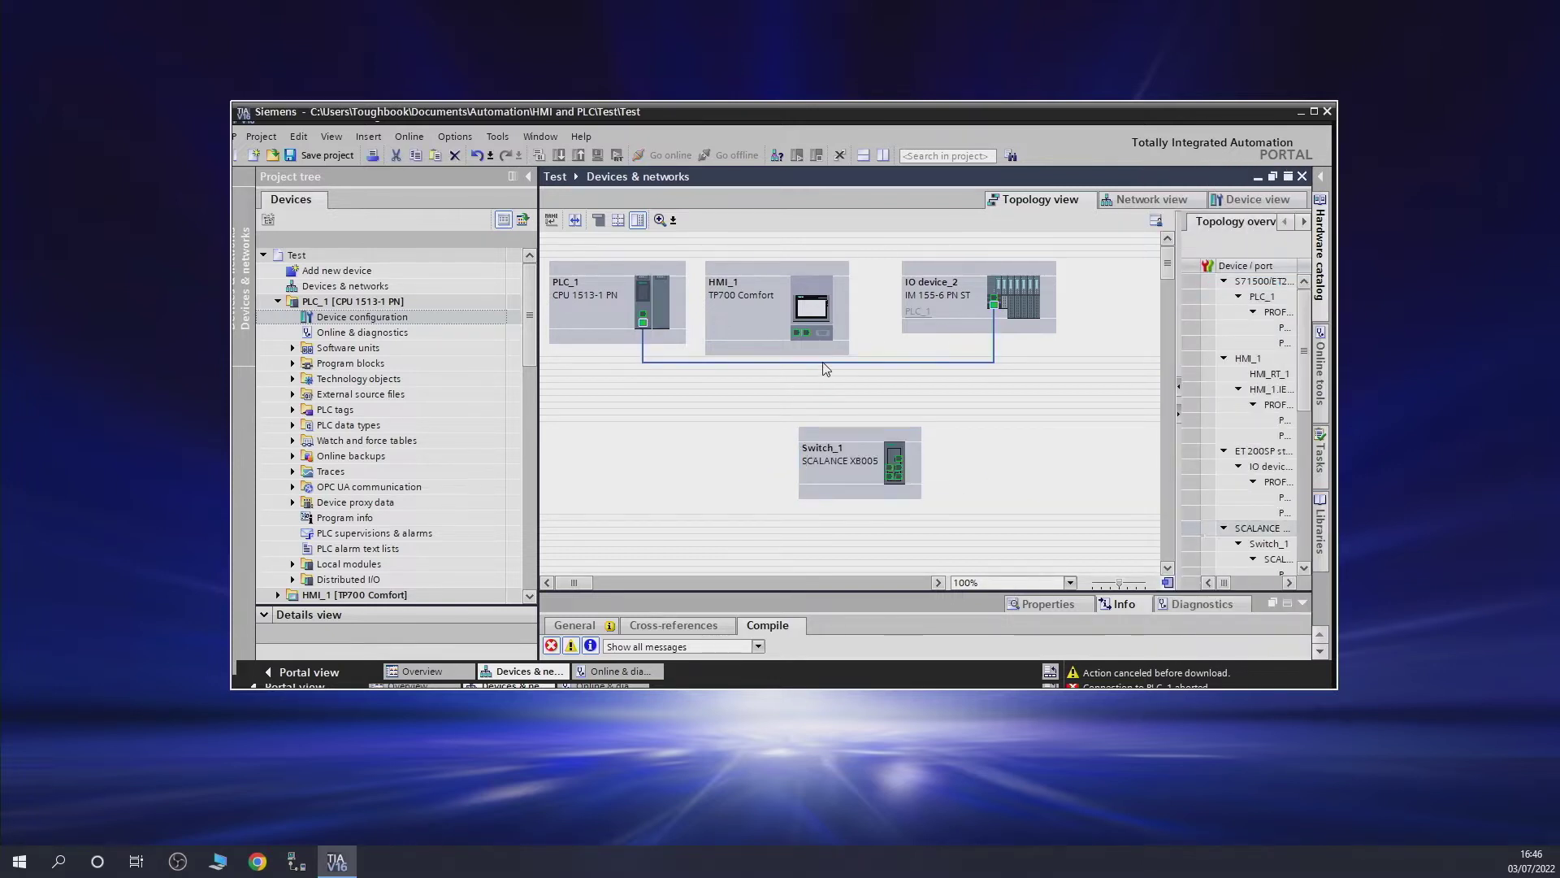
{"action": "key", "text": "Delete"}
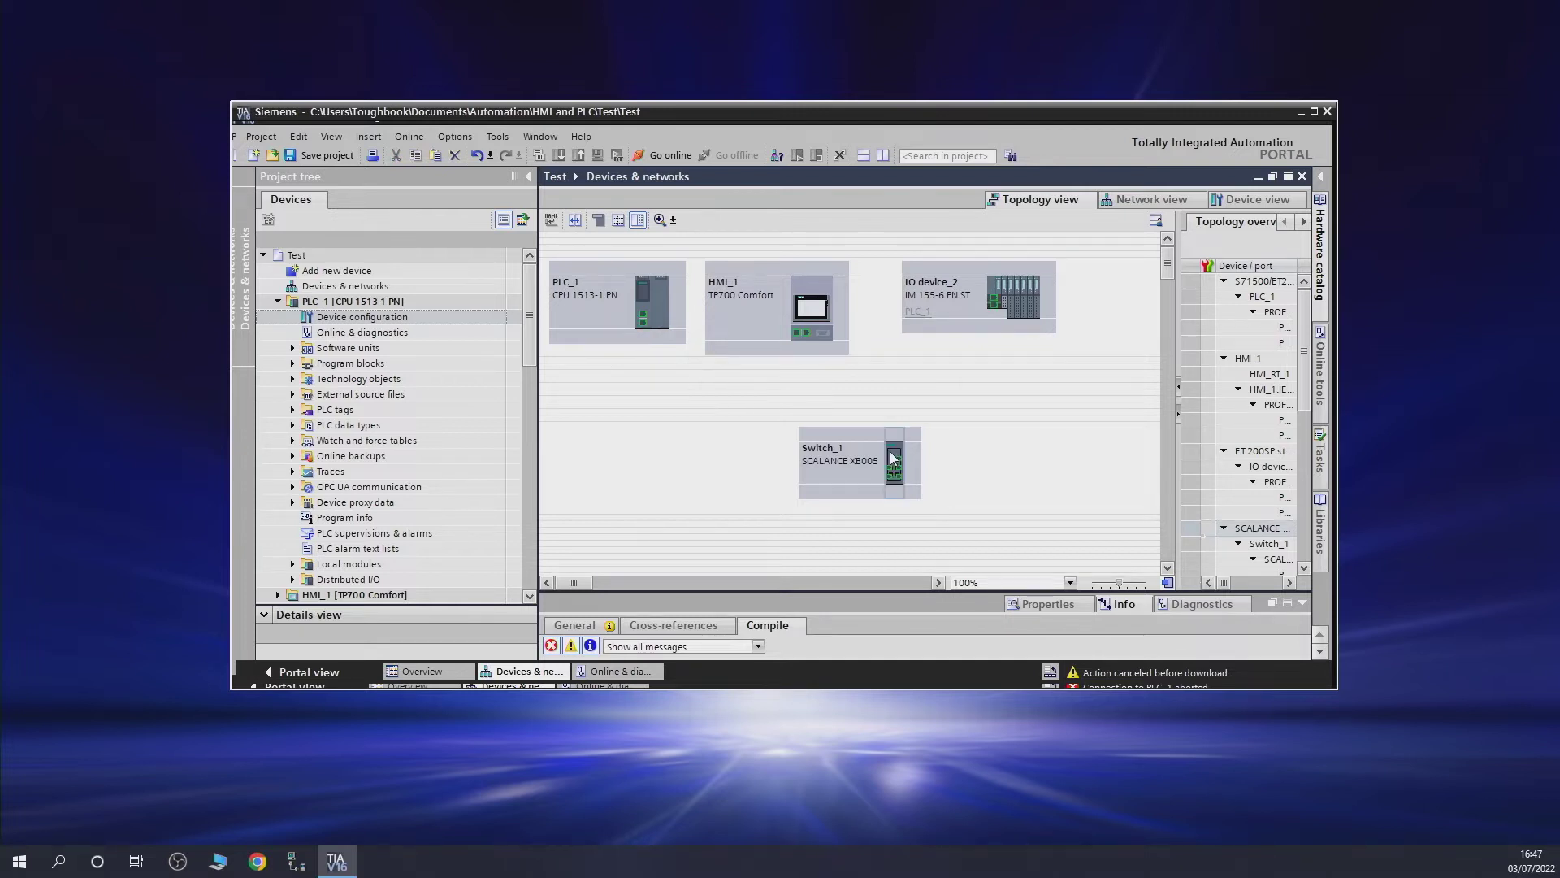
- Rearrange Switch_1 and IO device_2, then cable PLC_1's and IO device_2's ports to Switch_1
{"action": "left_click_drag", "start_coordinate": [871, 435], "coordinate": [795, 405]}
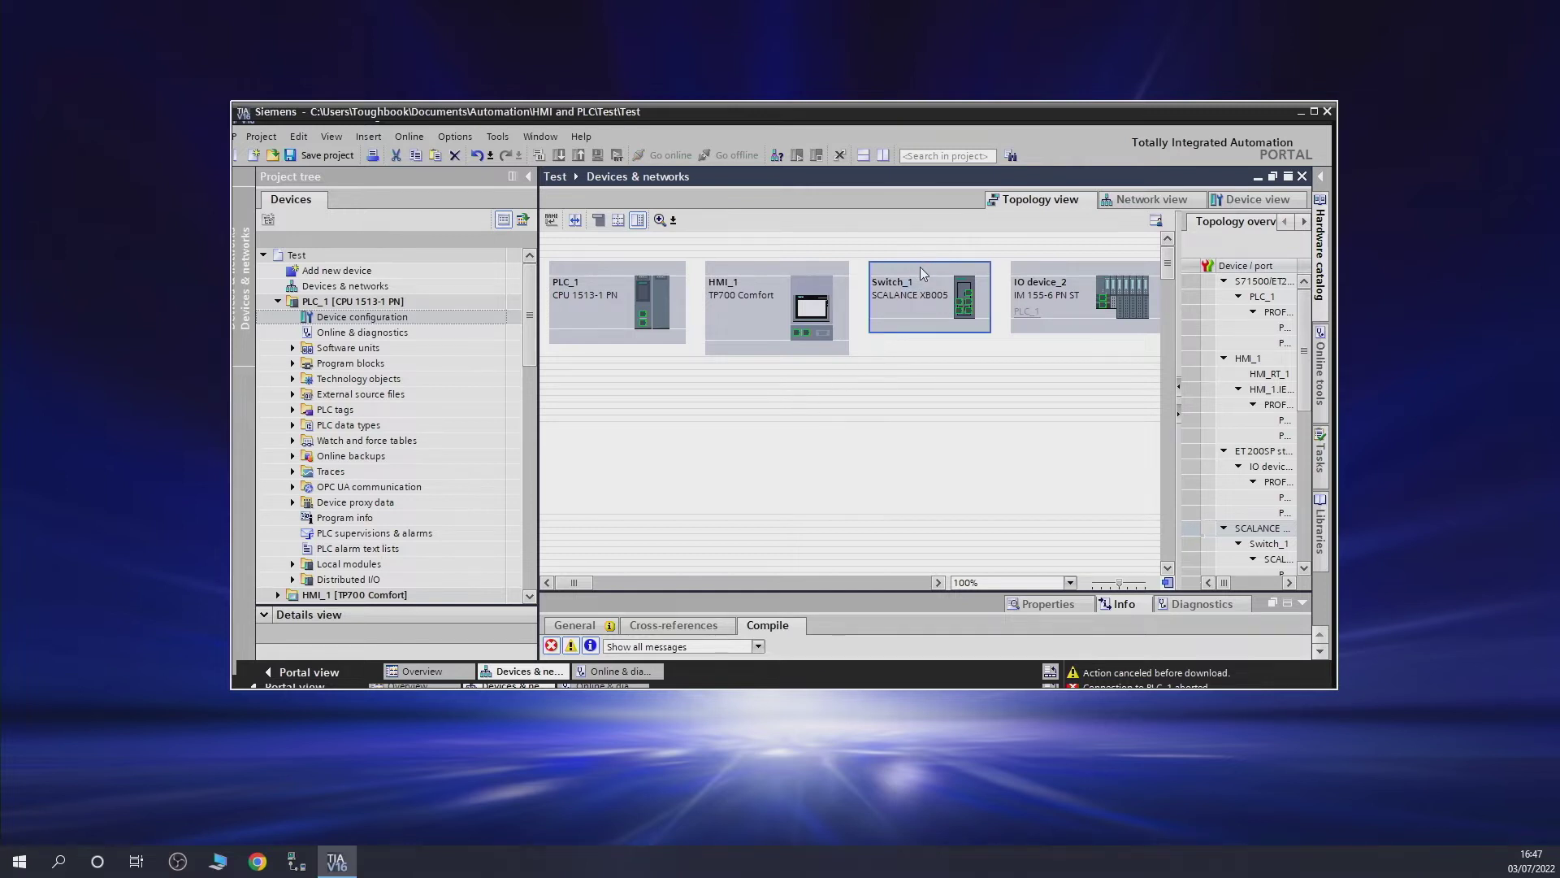
{"action": "left_click_drag", "start_coordinate": [924, 275], "coordinate": [776, 436]}
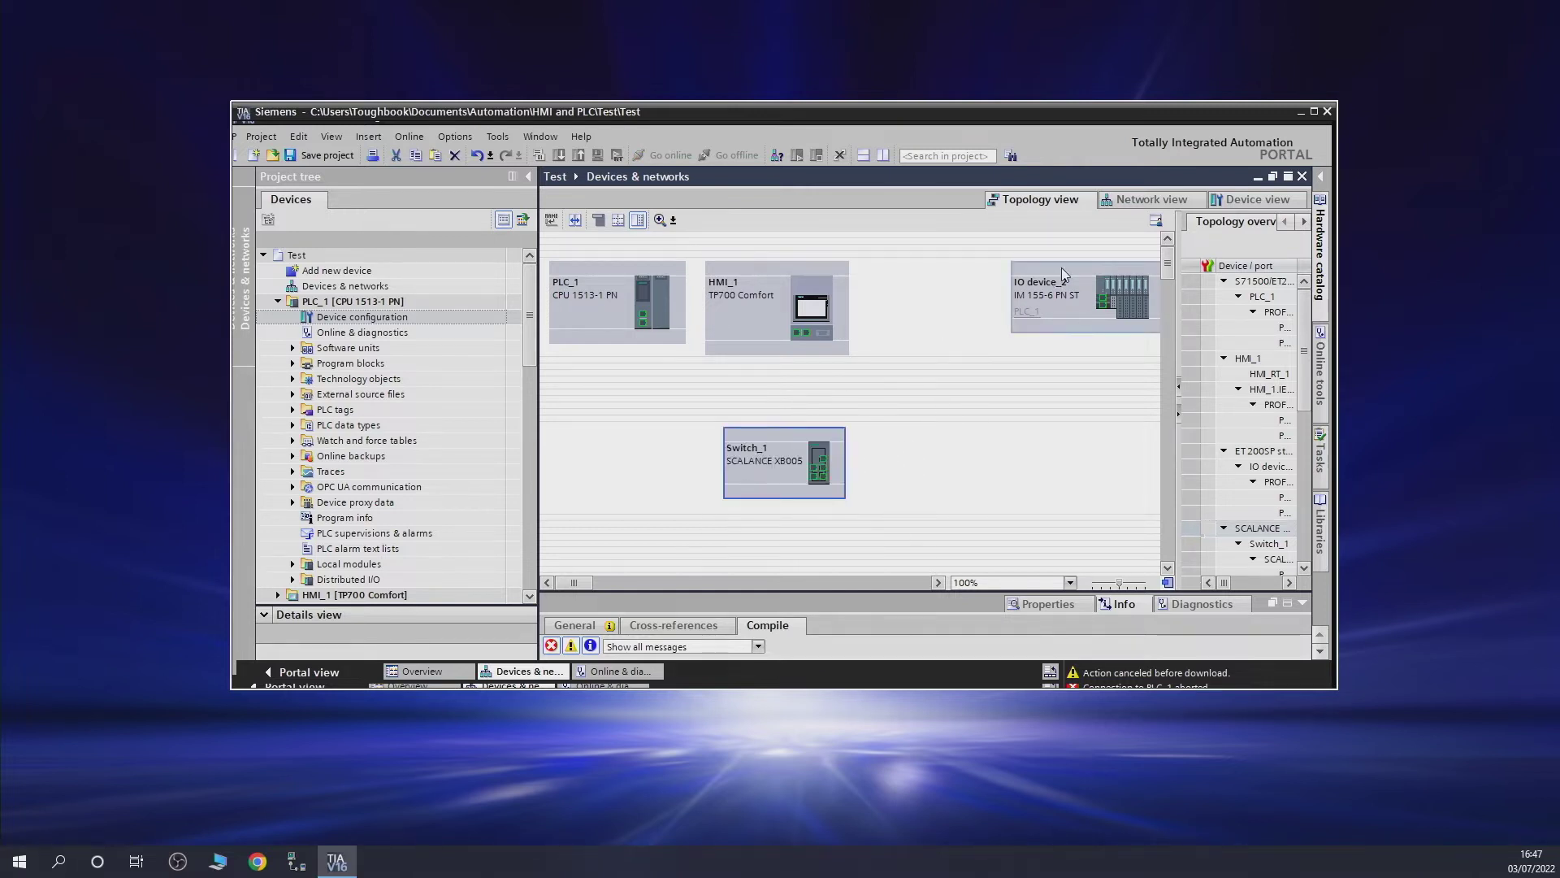
{"action": "left_click_drag", "start_coordinate": [1063, 281], "coordinate": [951, 285]}
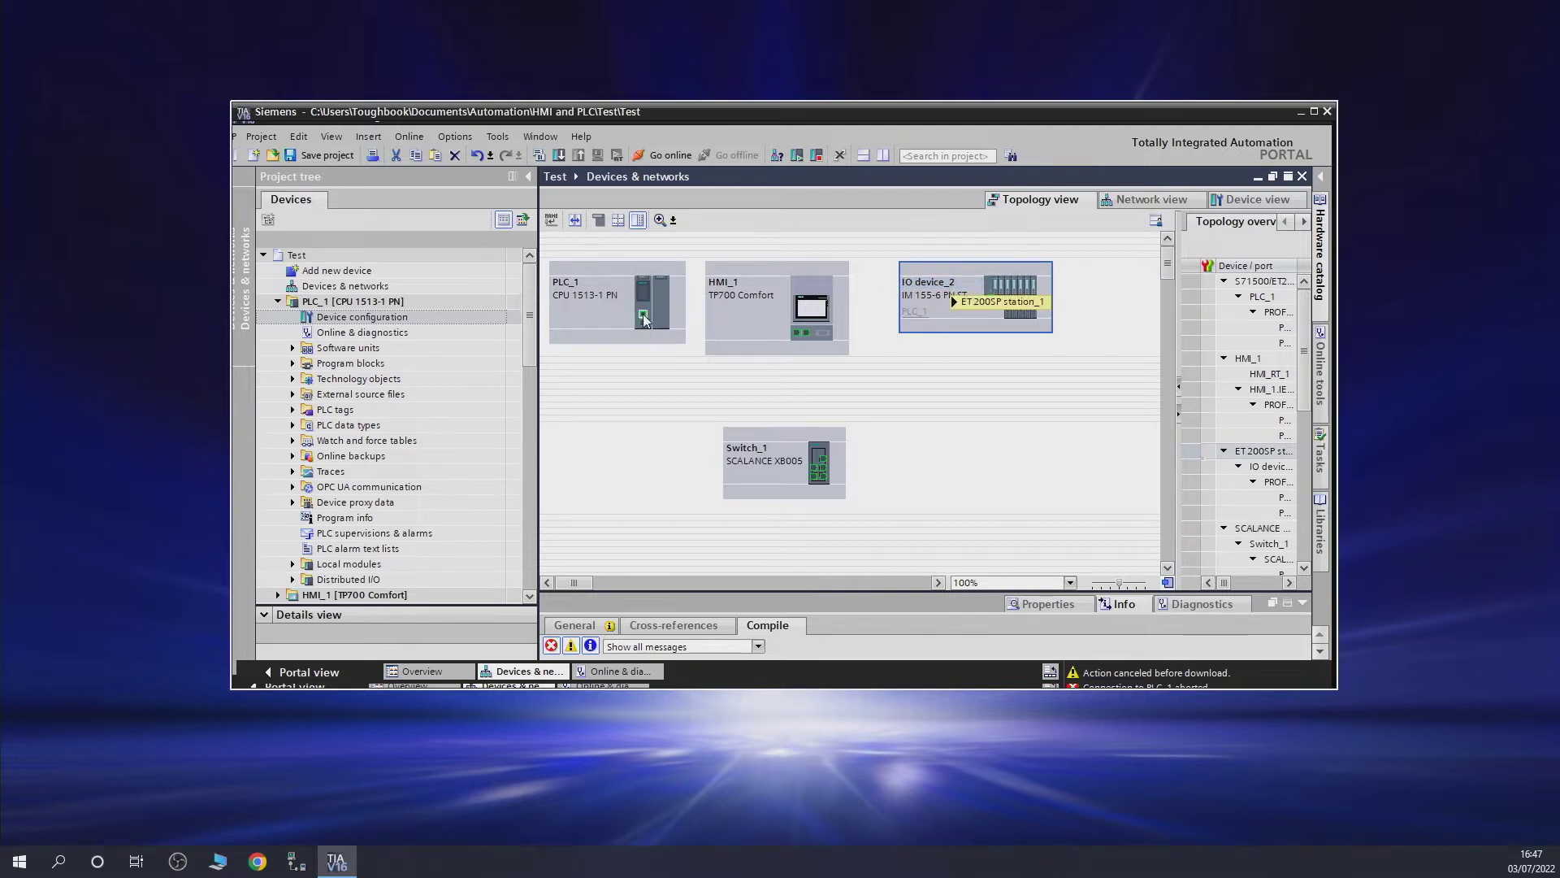
{"action": "left_click_drag", "start_coordinate": [640, 322], "coordinate": [817, 473]}
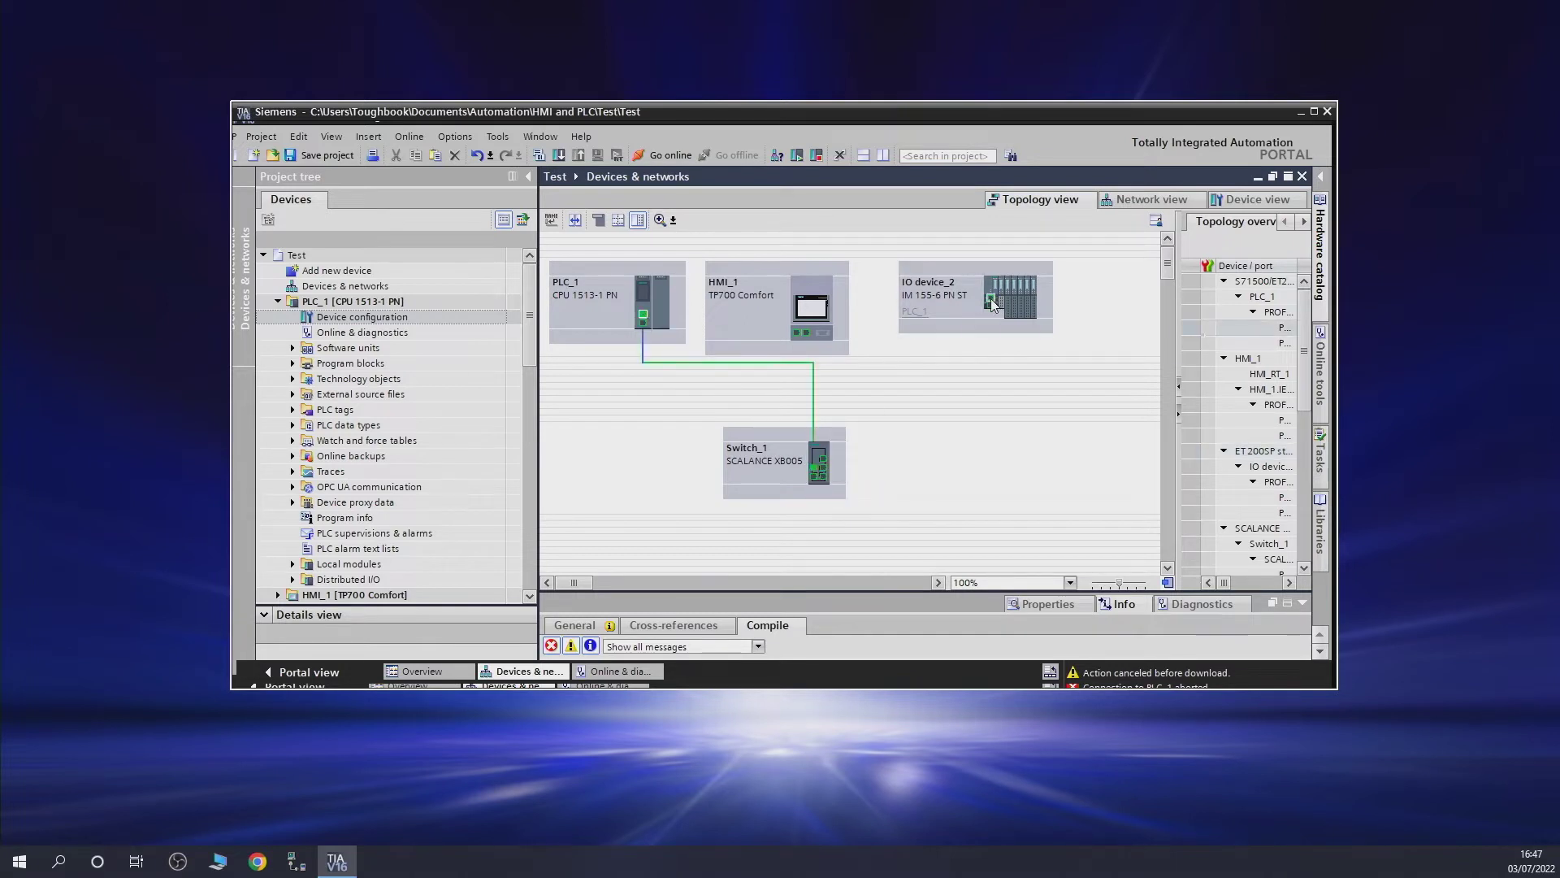
{"action": "left_click_drag", "start_coordinate": [991, 302], "coordinate": [824, 472]}
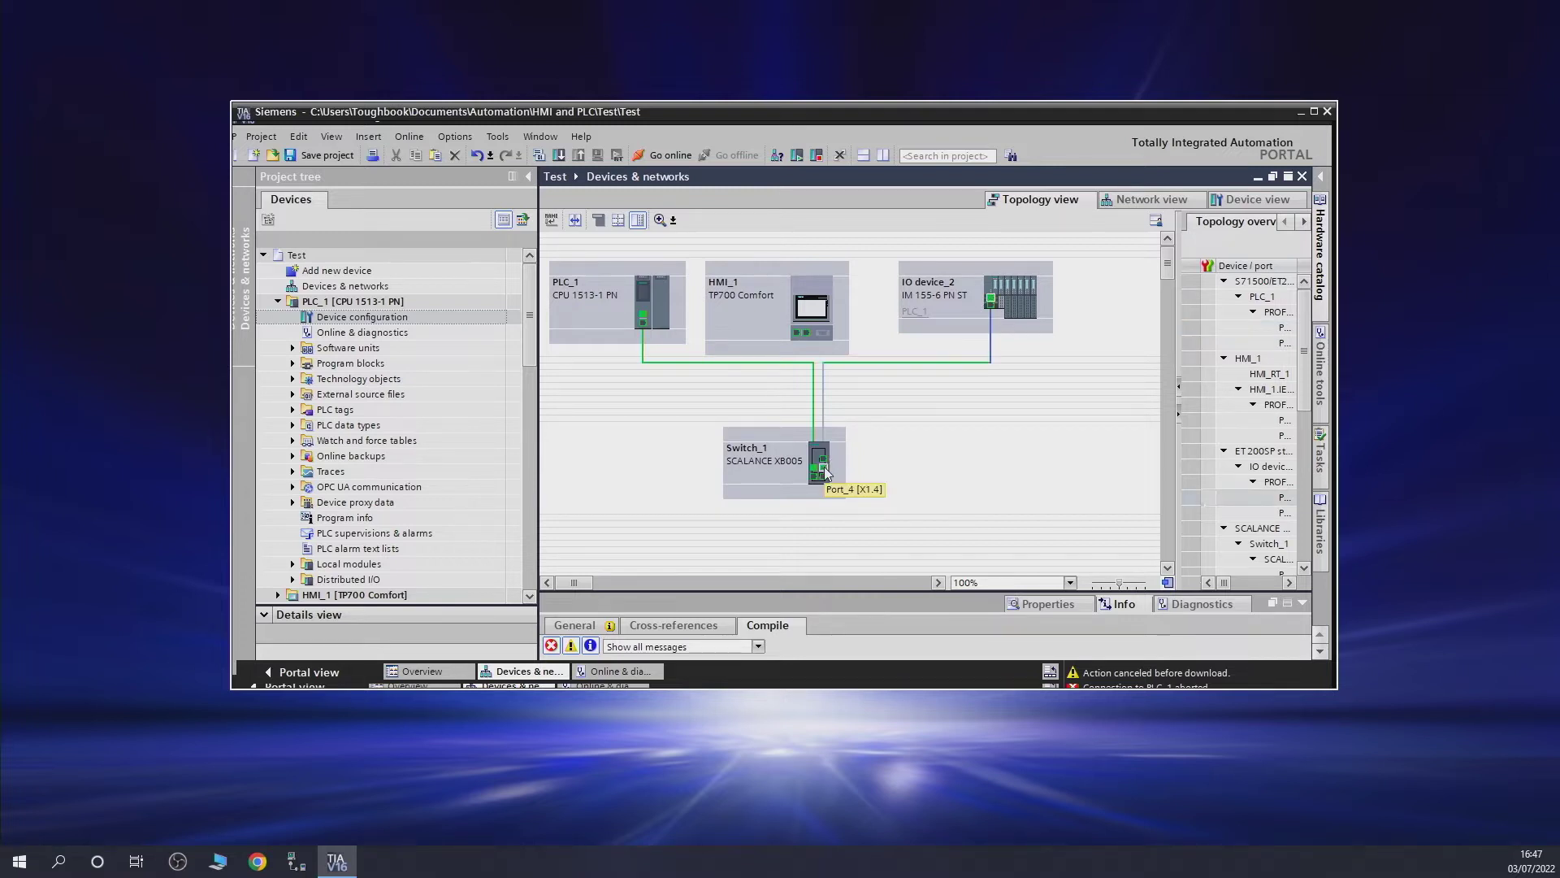
- Open IO device_2's device view and locate the IM 155-6 PN ST at 192.168.0.22 via Accessible devices
{"action": "double_click", "coordinate": [1028, 283]}
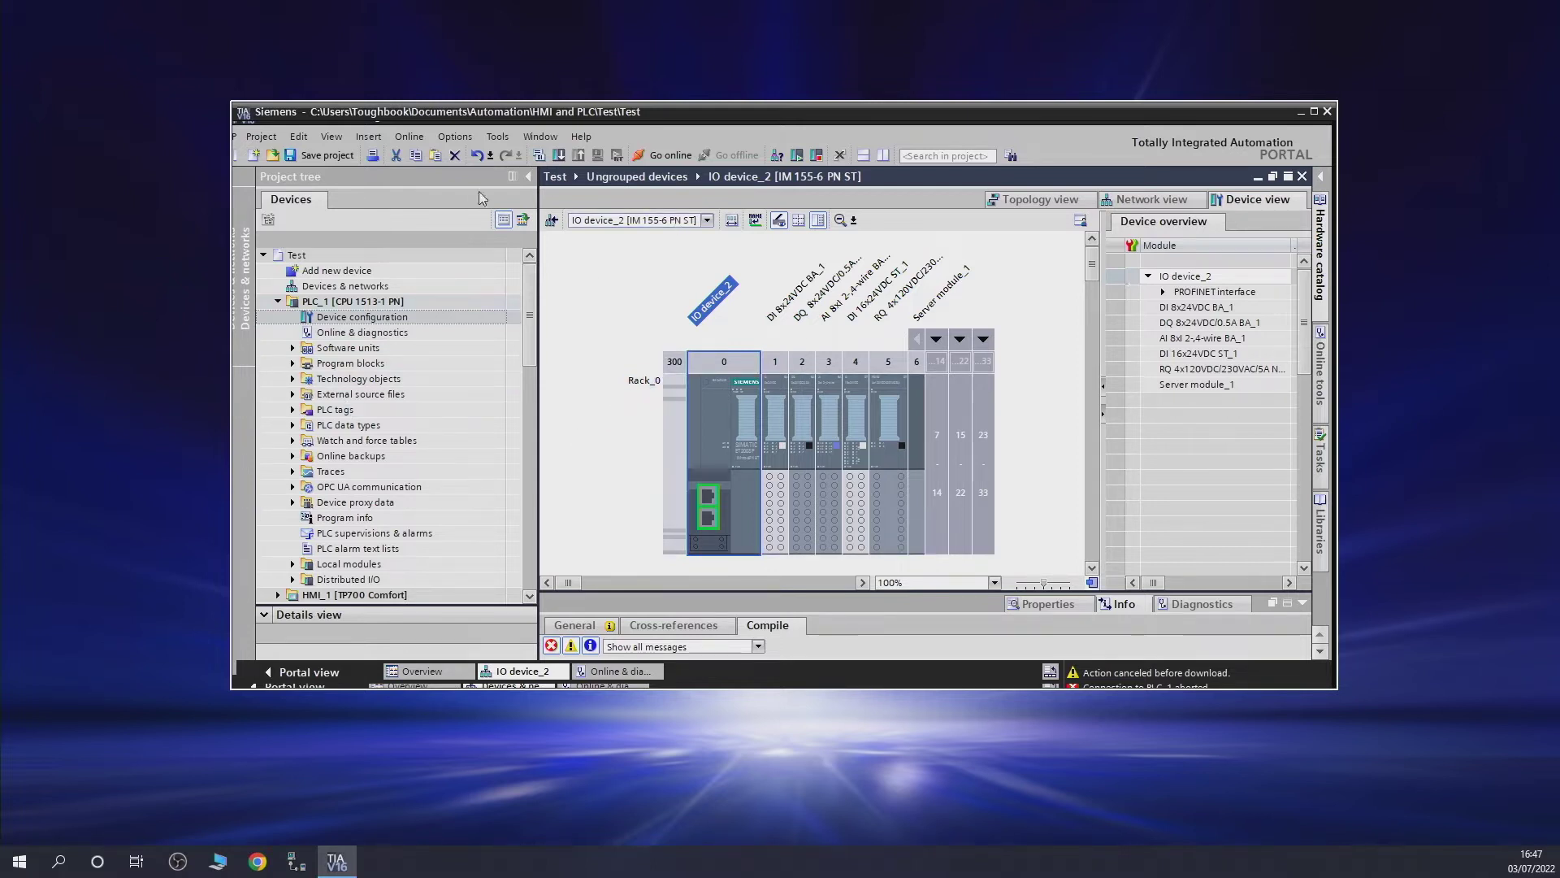
{"action": "left_click", "coordinate": [777, 156]}
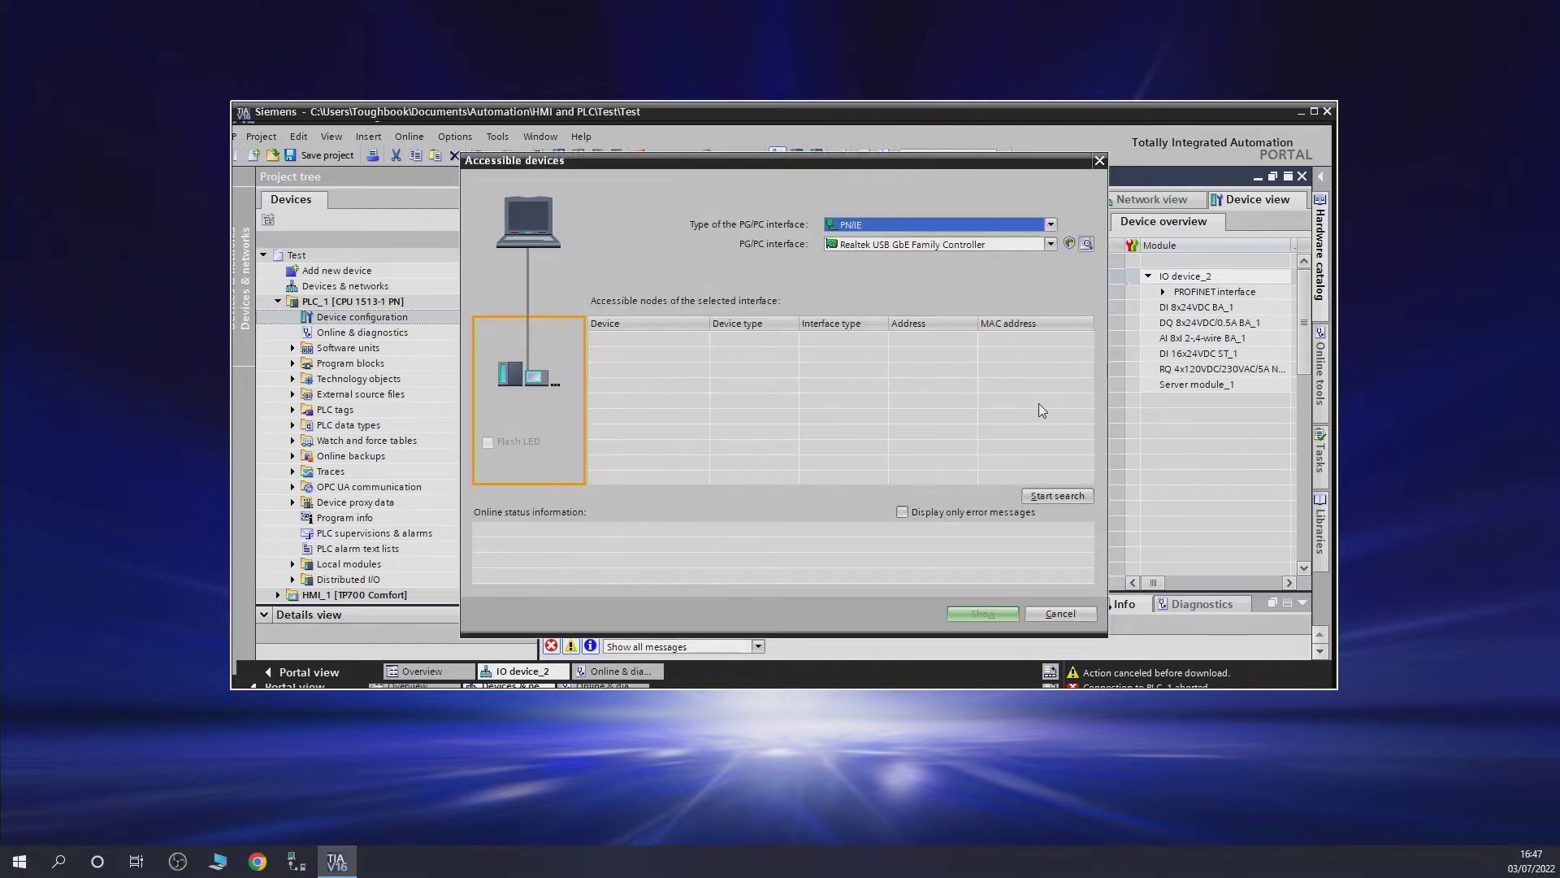
{"action": "left_click", "coordinate": [1041, 497]}
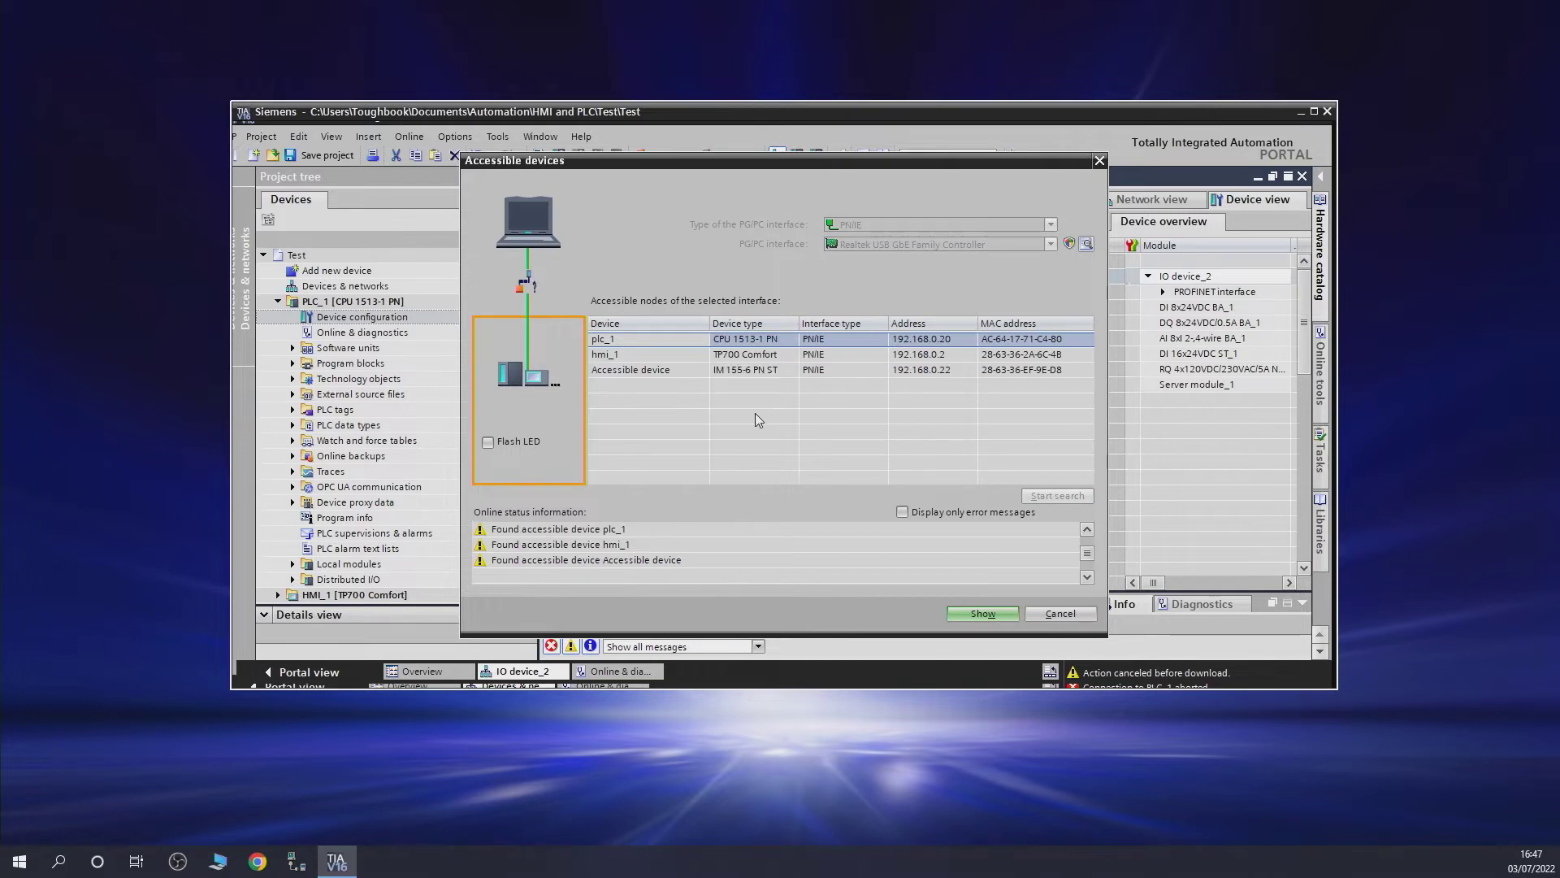
{"action": "left_click", "coordinate": [623, 370]}
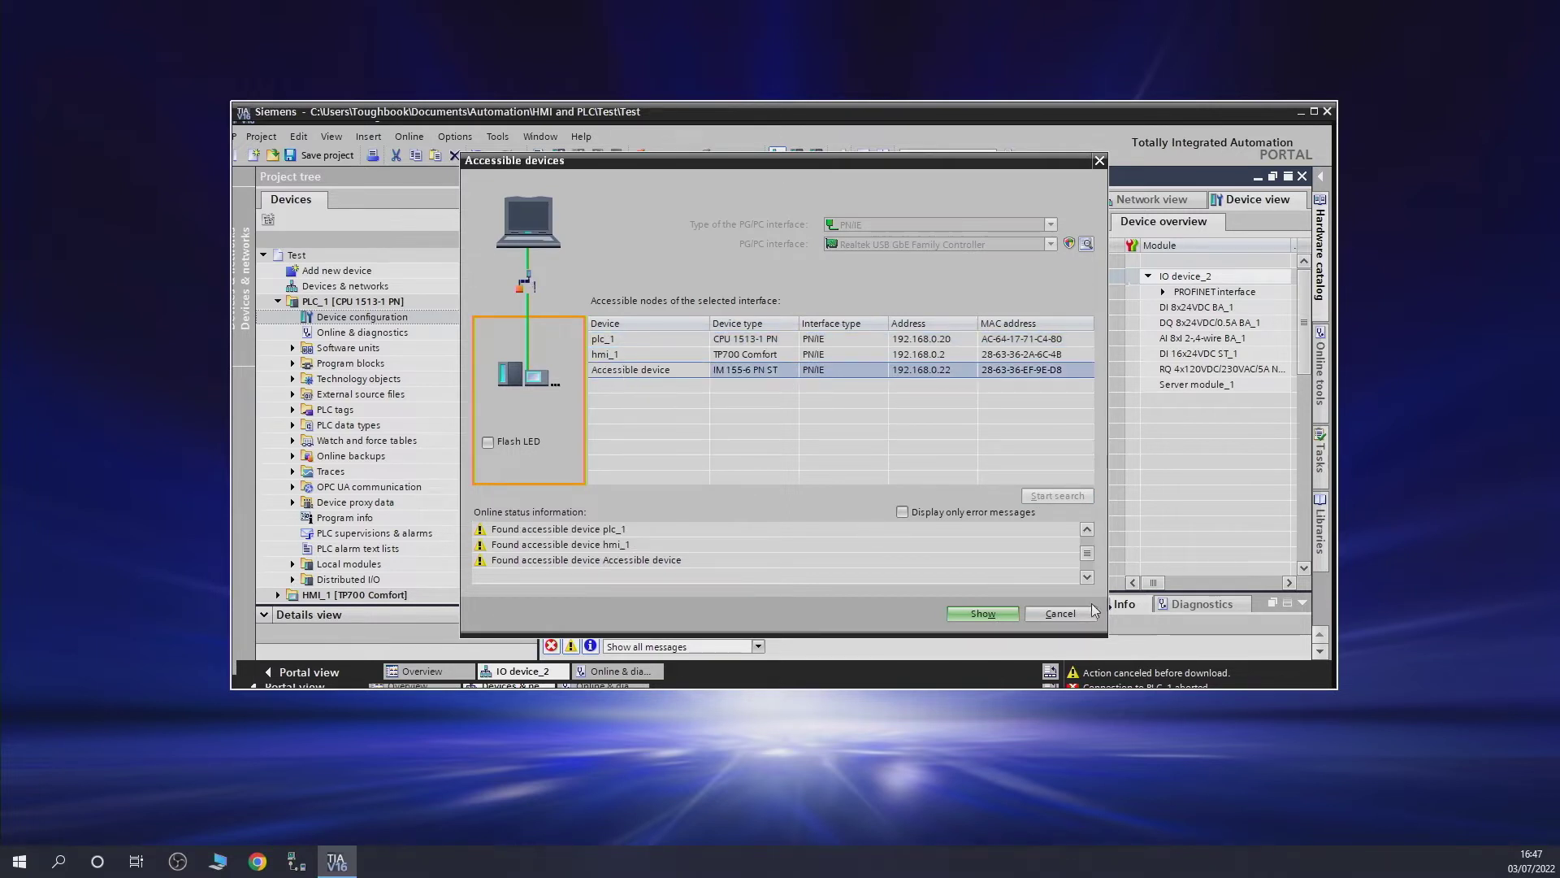
{"action": "left_click", "coordinate": [985, 615]}
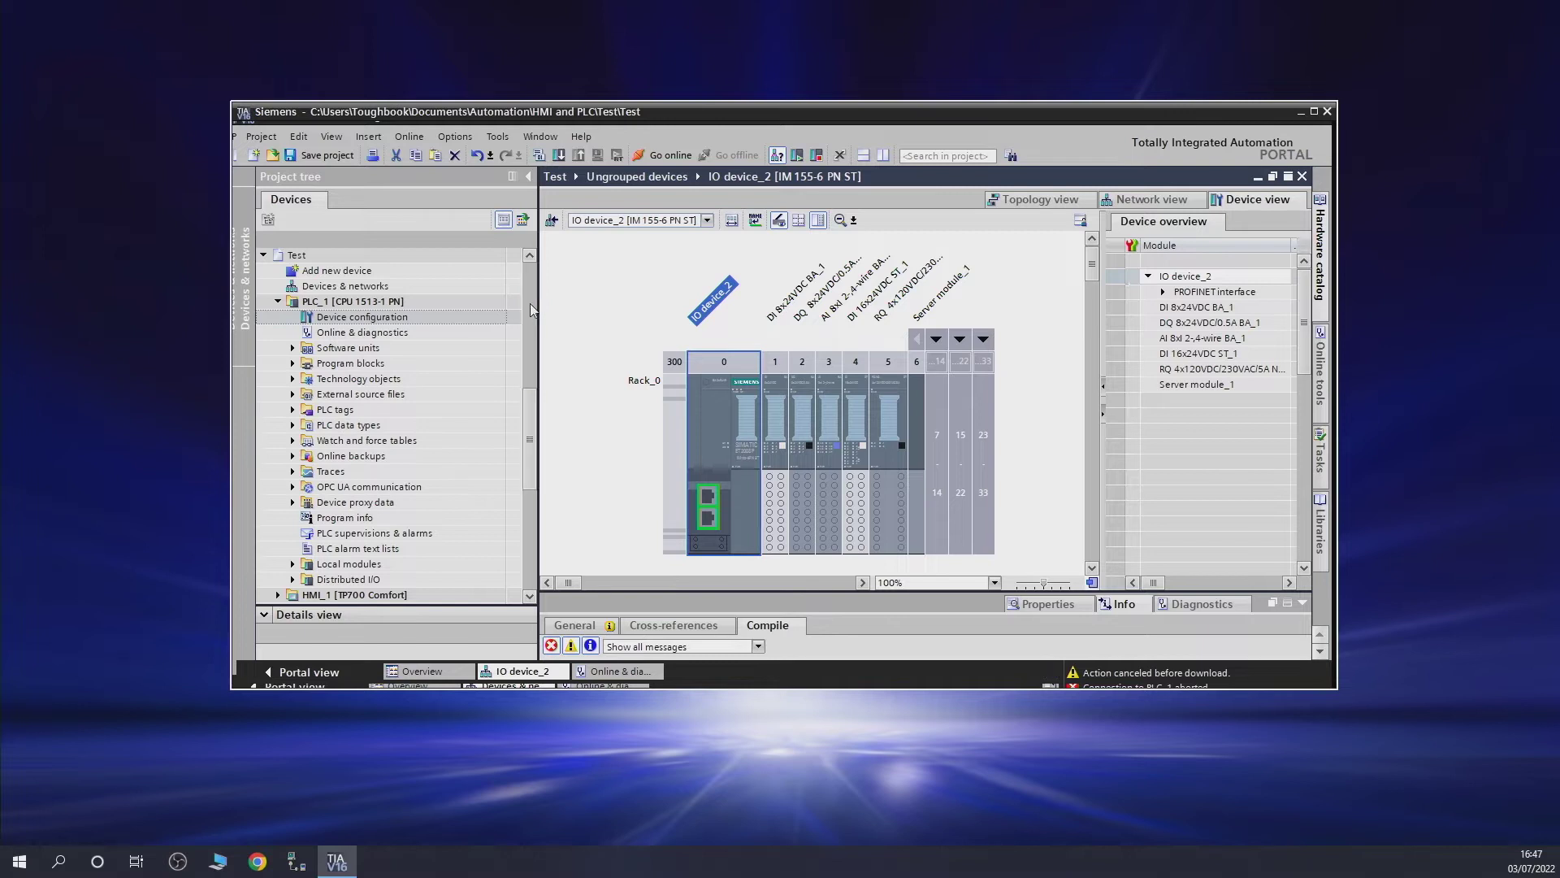
- Reset the accessible IM 155-6 PN ST to factory settings with Delete I&M data, and confirm
{"action": "left_click_drag", "start_coordinate": [530, 304], "coordinate": [533, 470]}
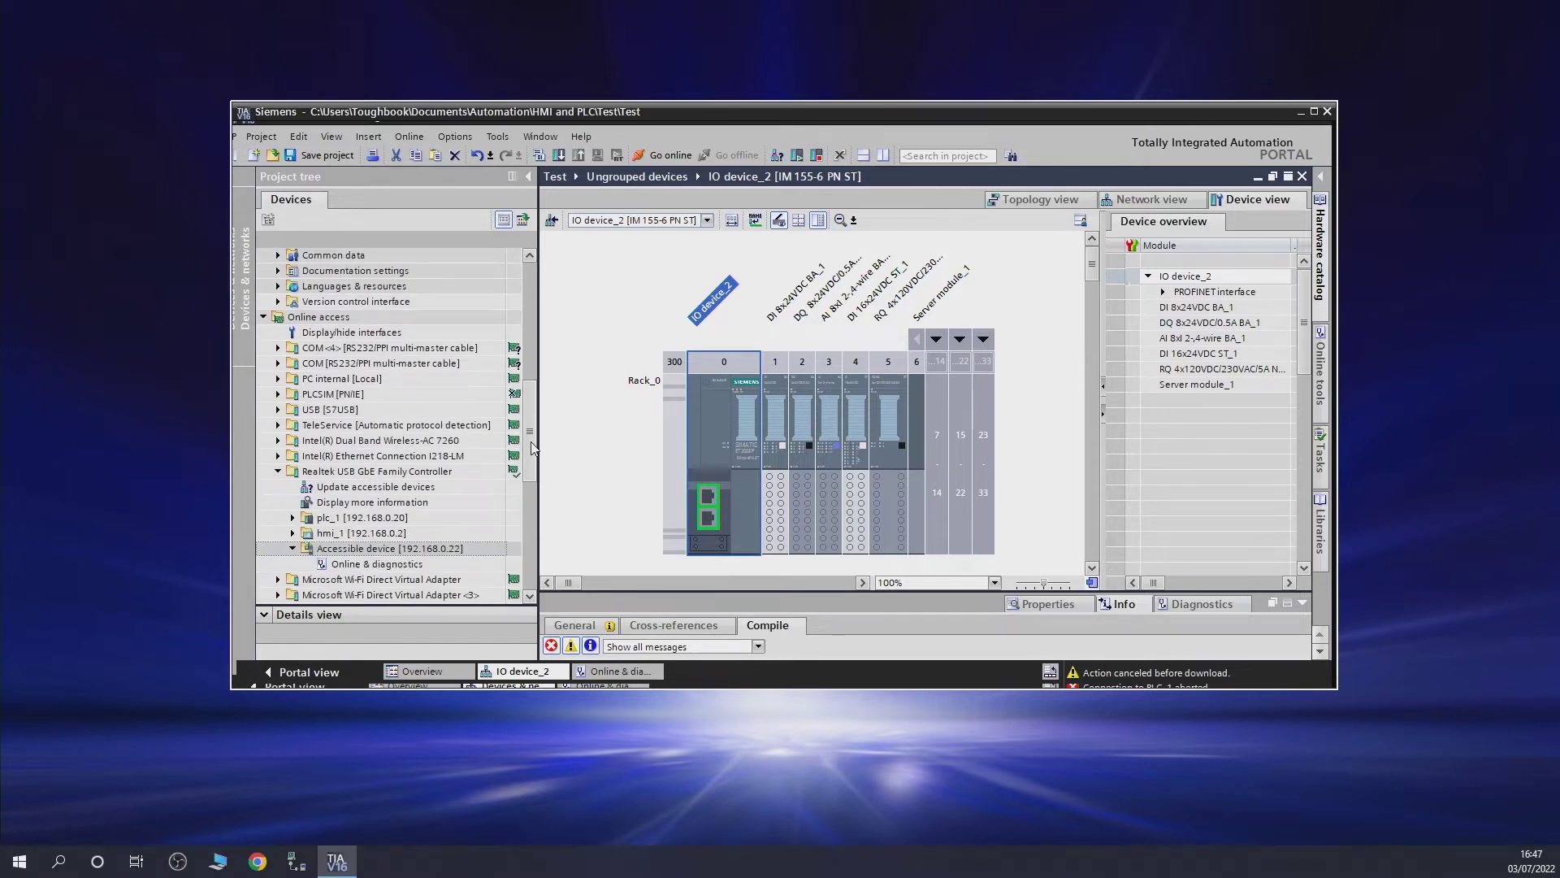
{"action": "left_click", "coordinate": [388, 564]}
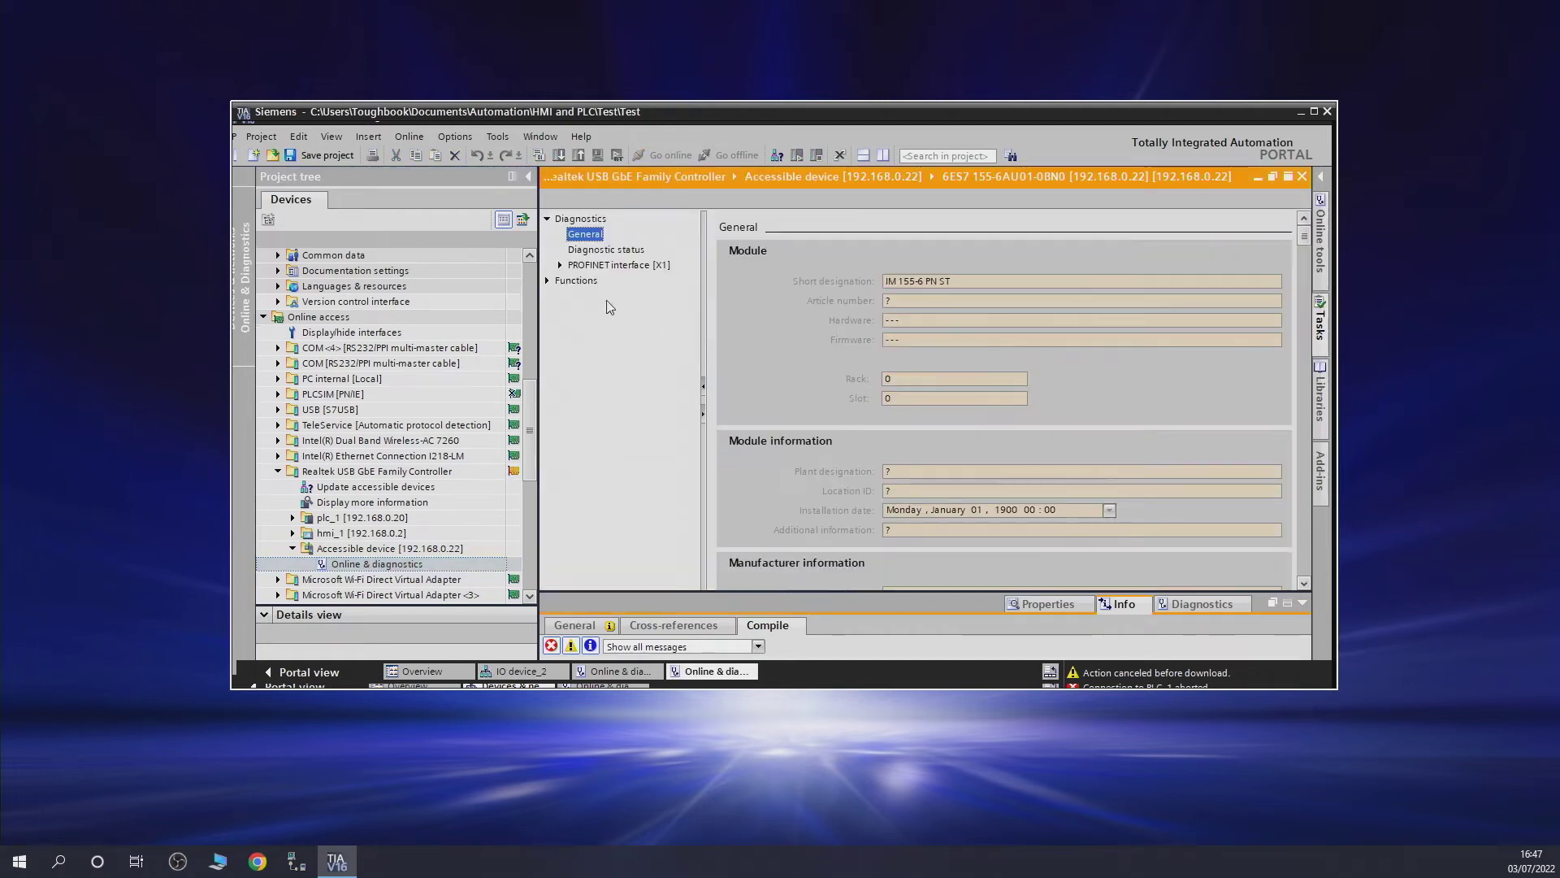
{"action": "left_click", "coordinate": [547, 281]}
{"action": "left_click", "coordinate": [621, 342]}
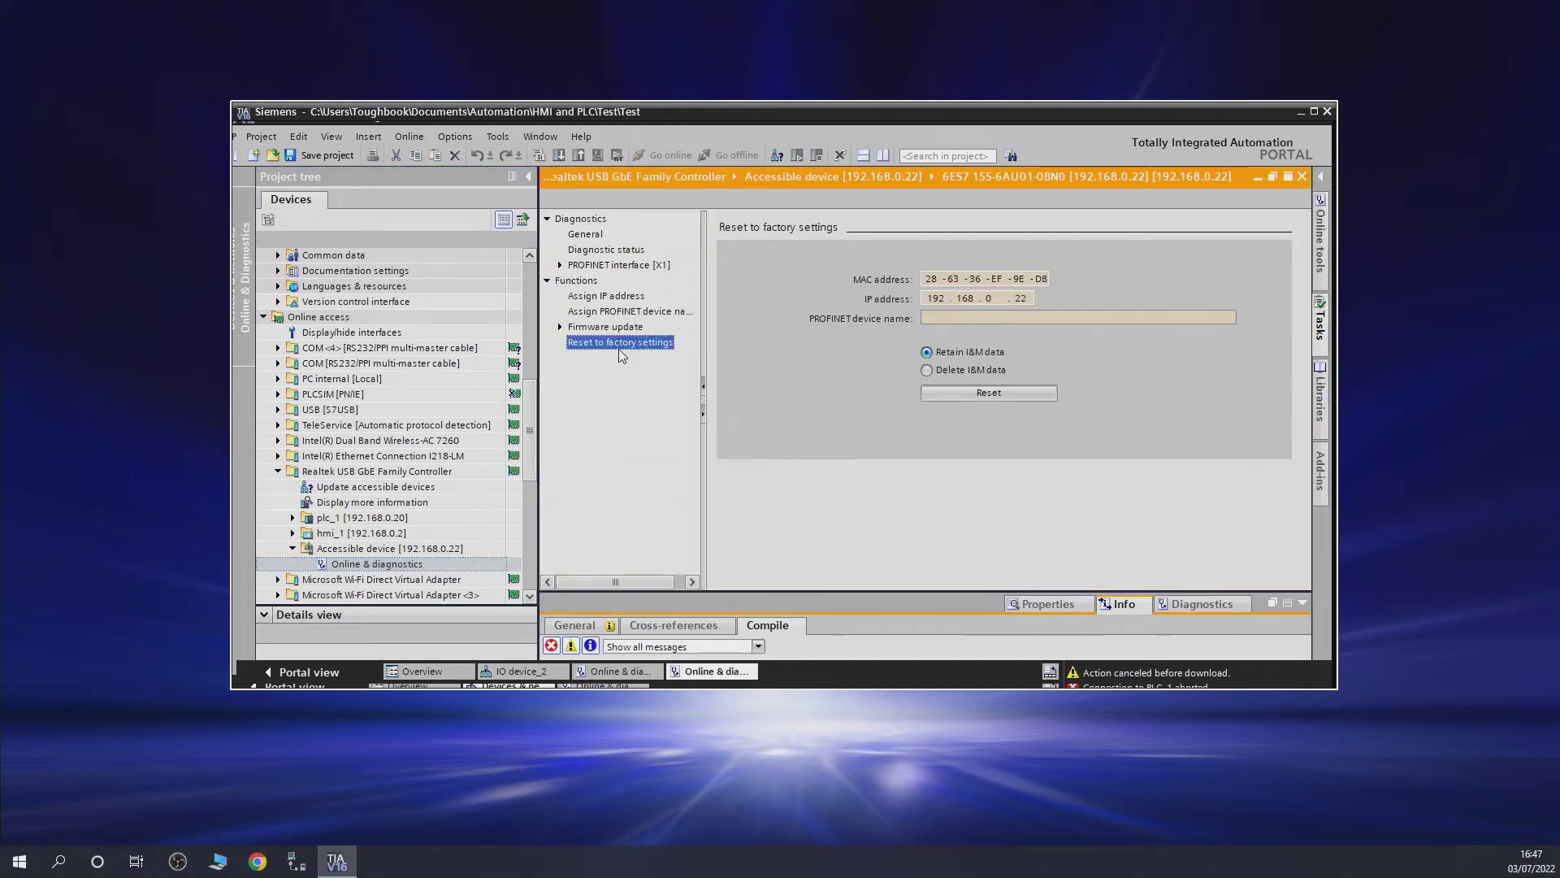
{"action": "left_click", "coordinate": [926, 370]}
{"action": "left_click", "coordinate": [972, 393]}
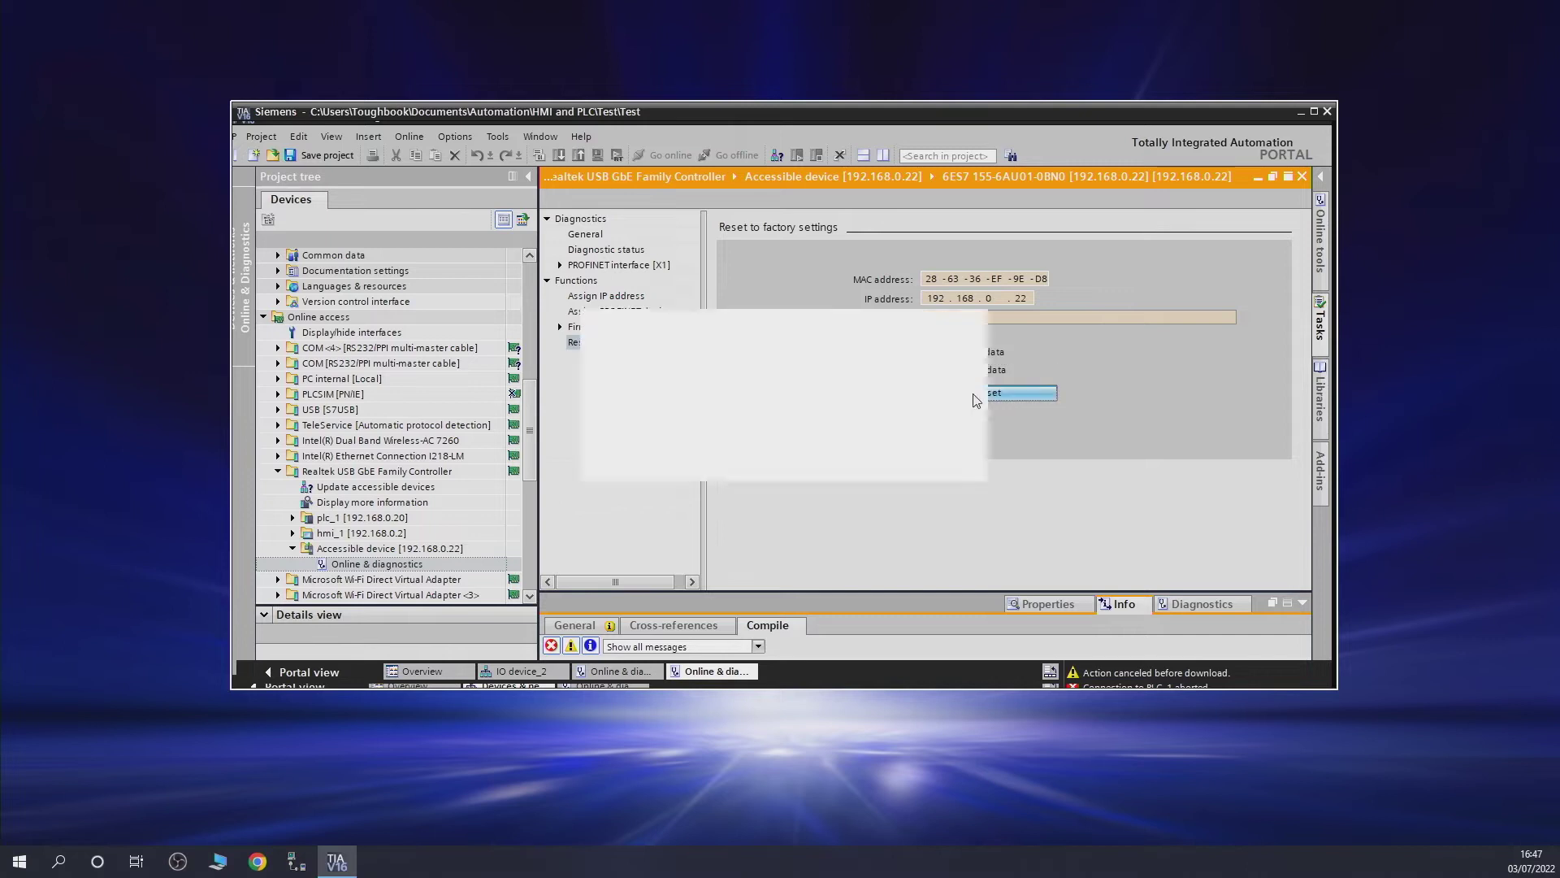
{"action": "left_click", "coordinate": [861, 456]}
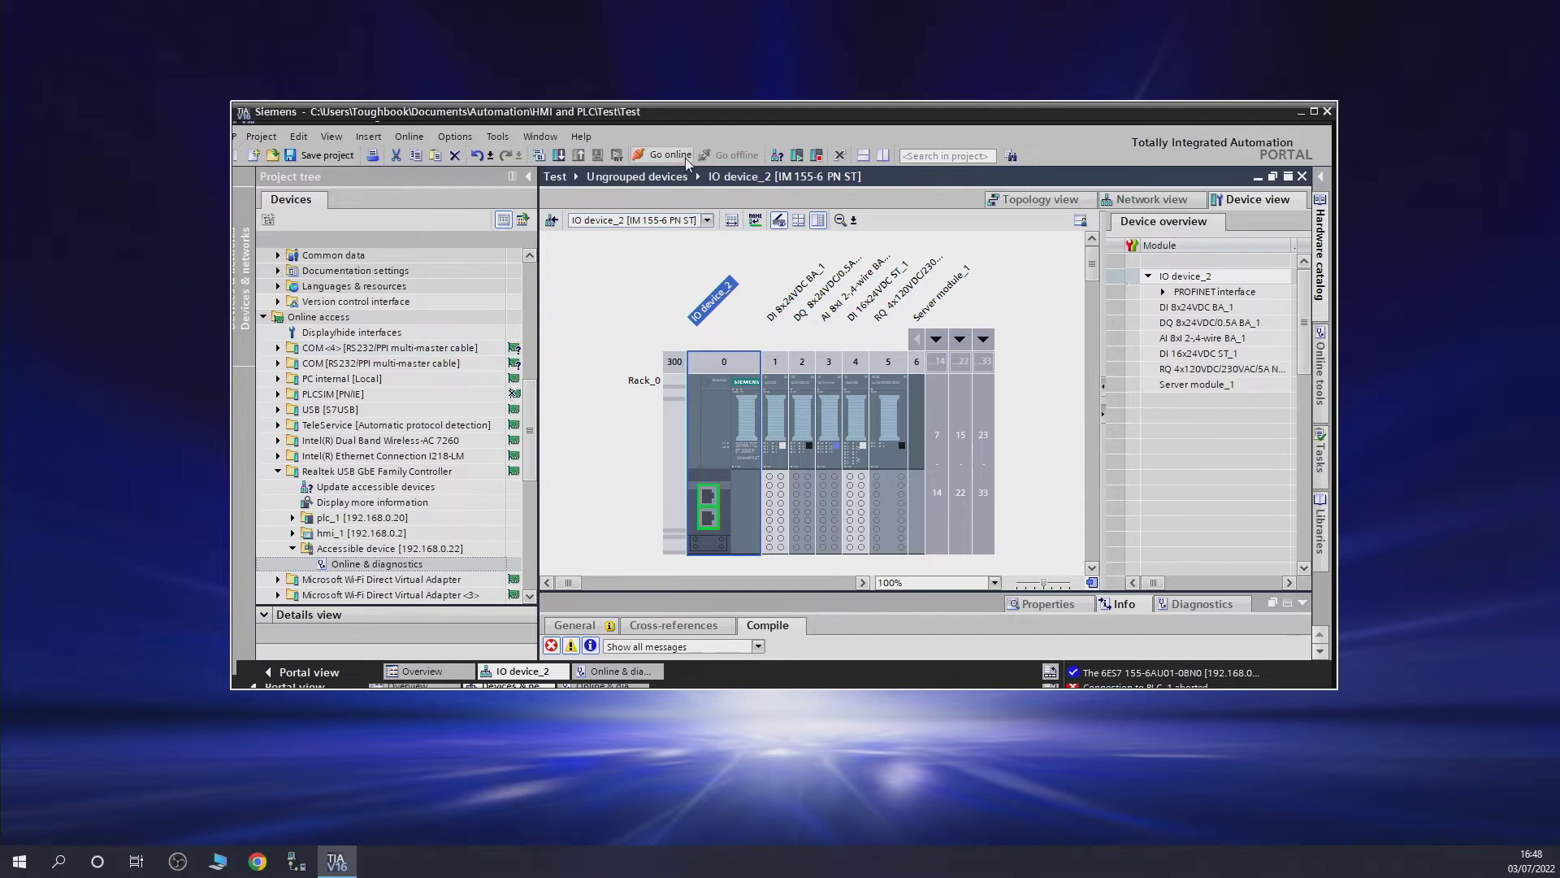
- Rescan accessible devices and show the reset ET200SP, now MAC-only, in the project tree
{"action": "left_click", "coordinate": [780, 152]}
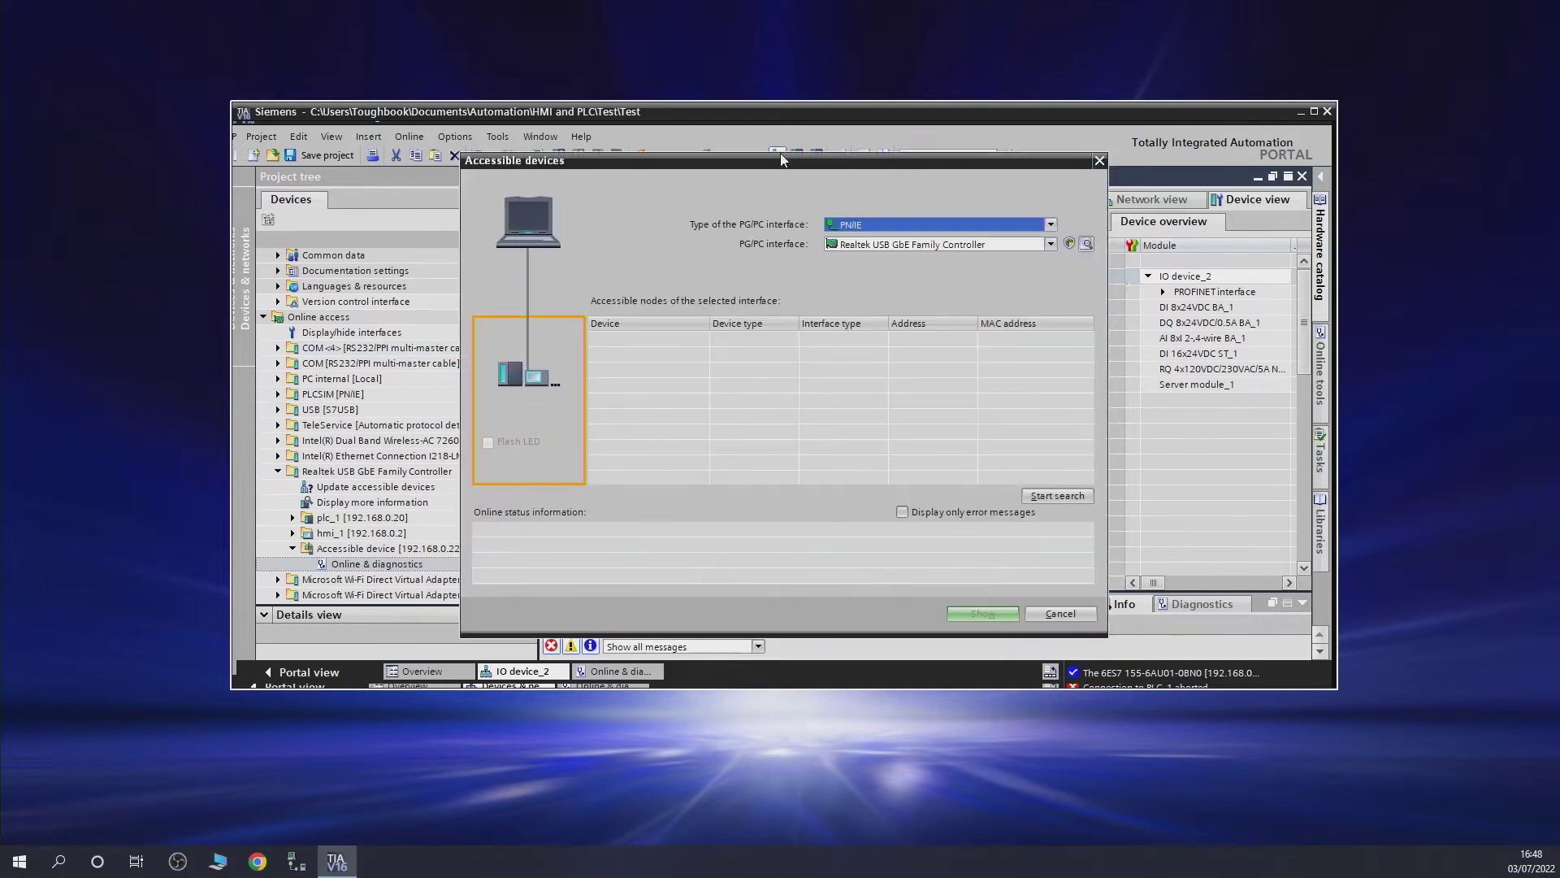
{"action": "left_click", "coordinate": [1056, 495]}
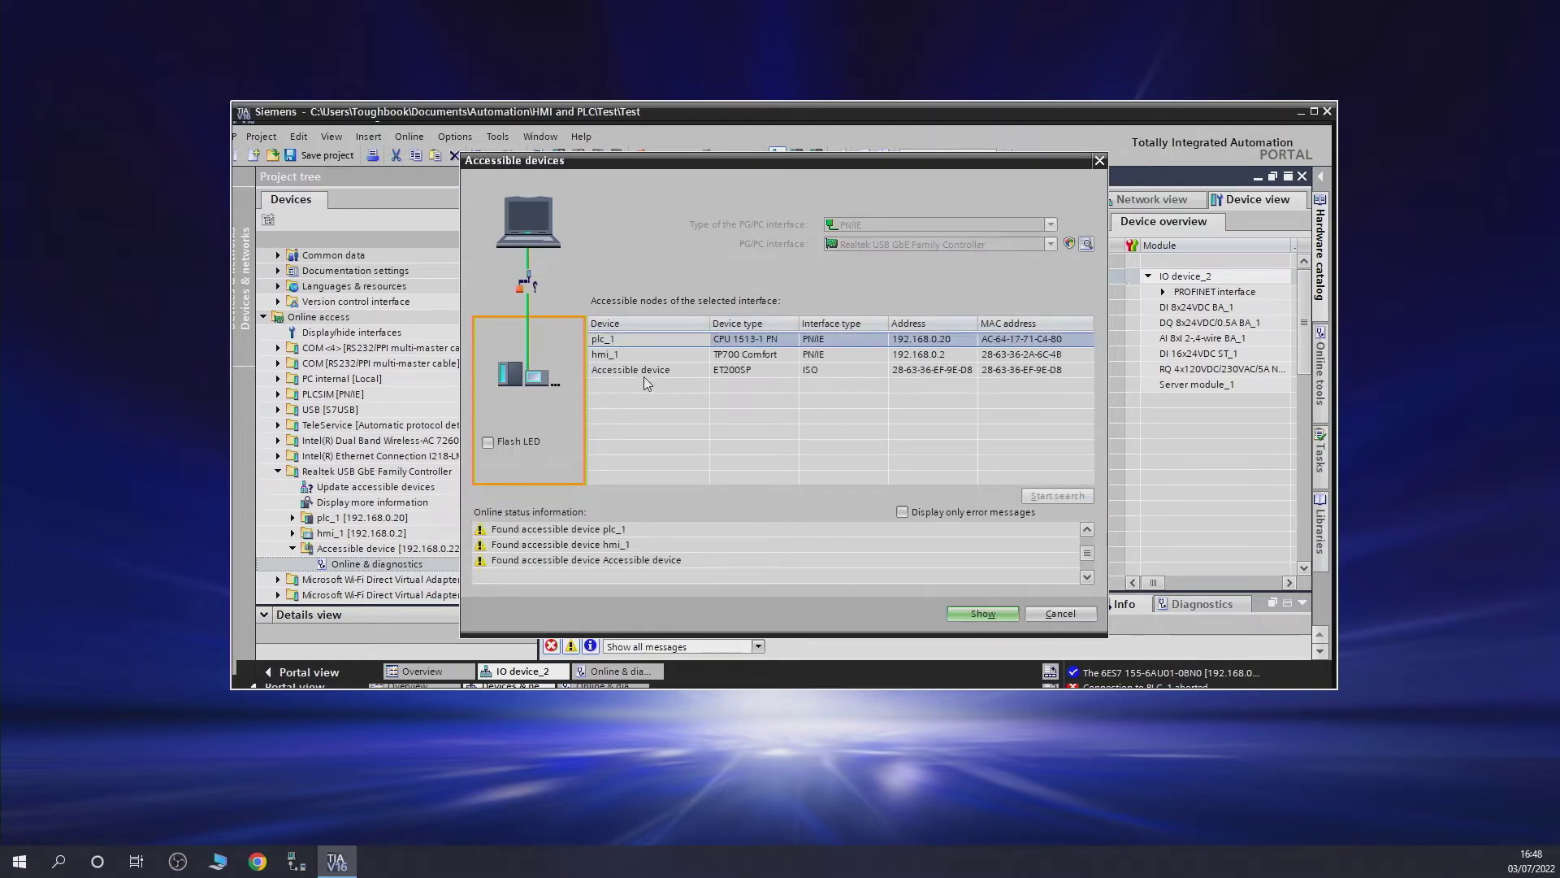
{"action": "left_click", "coordinate": [955, 371]}
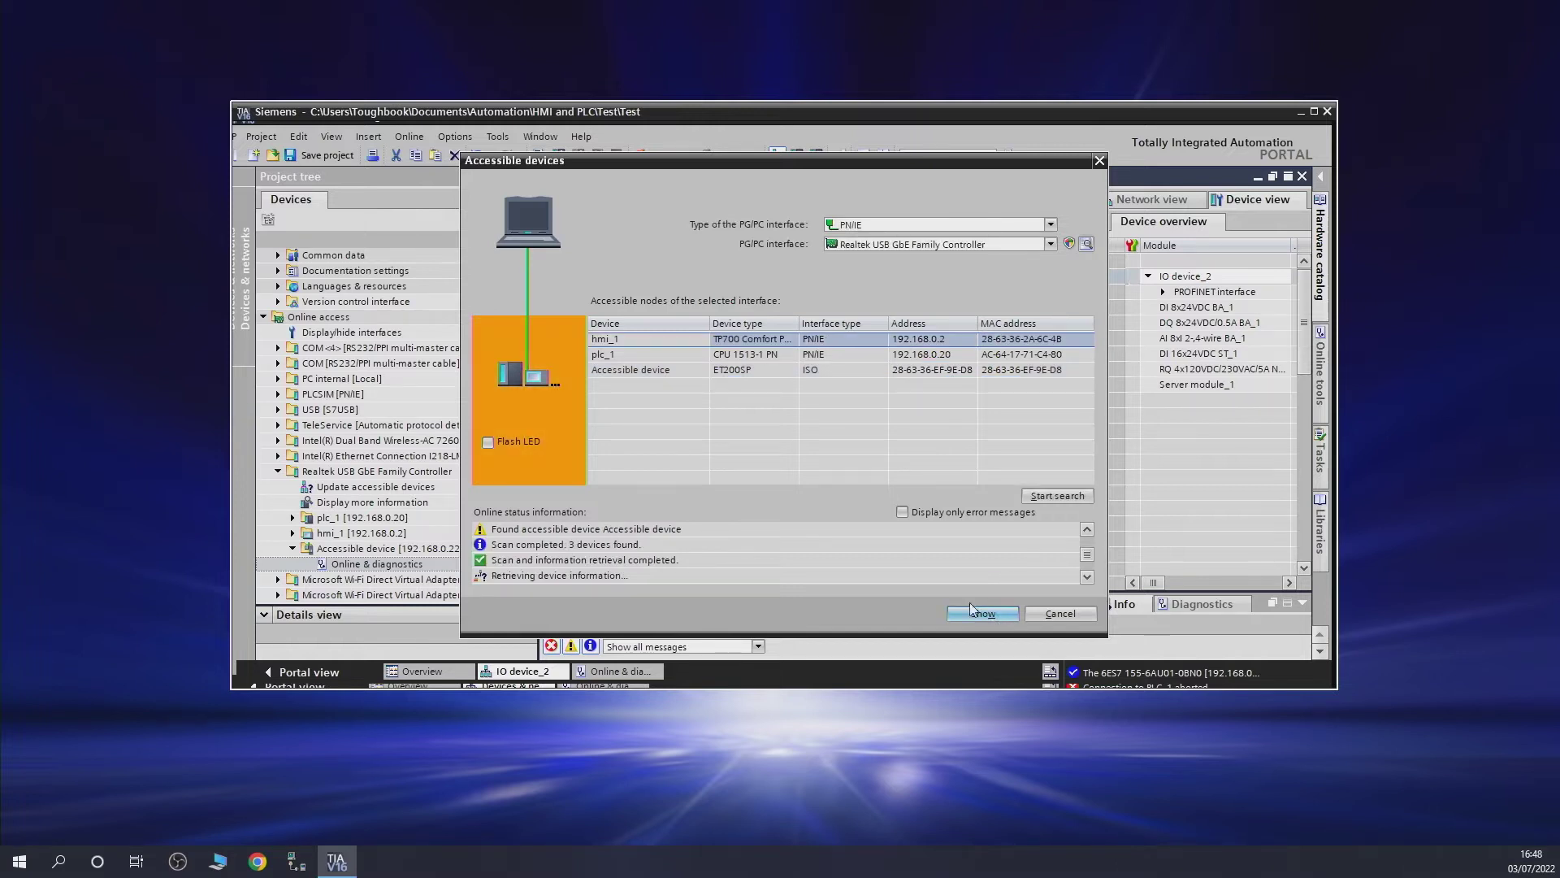
{"action": "left_click", "coordinate": [931, 372]}
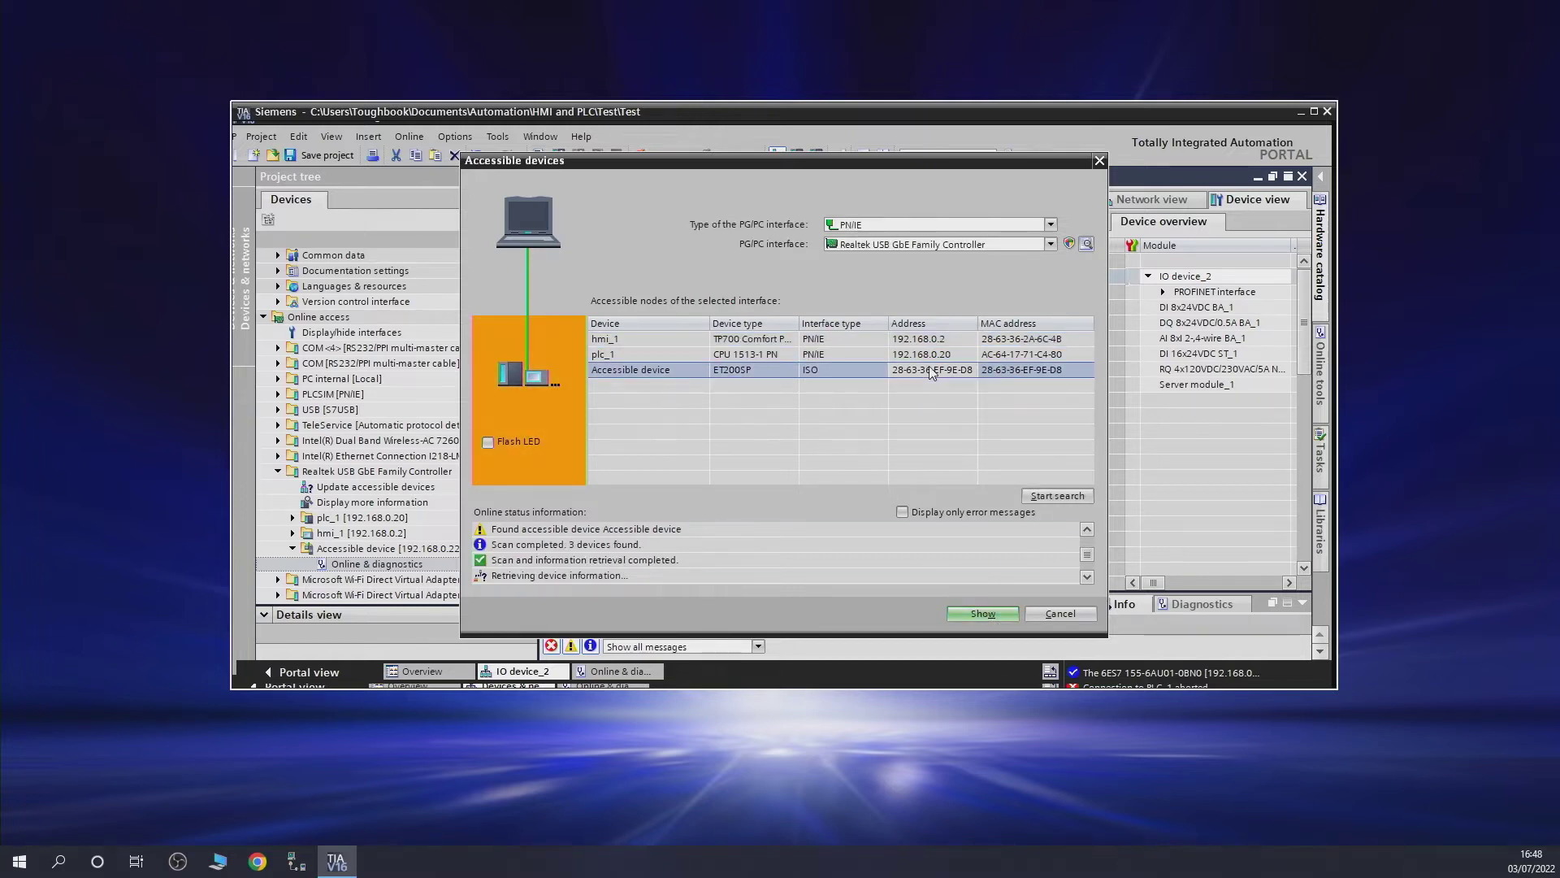
{"action": "left_click", "coordinate": [1000, 616]}
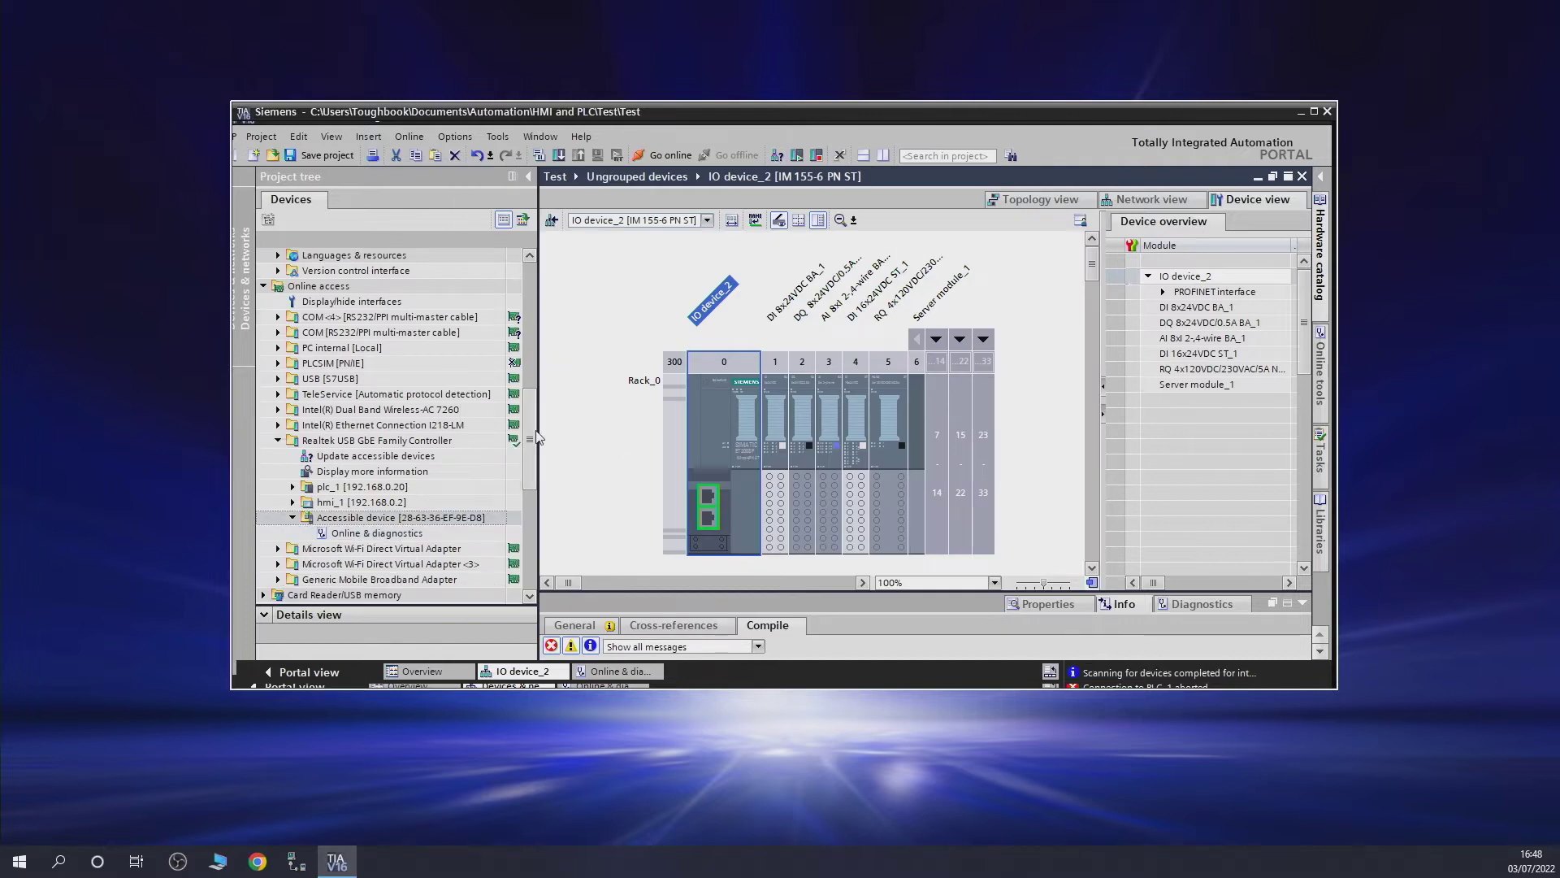
{"action": "scroll", "coordinate": [536, 437], "scroll_direction": "down", "scroll_amount": 2}
- Assign the ET200SP IP address 192.168.0.22 with subnet mask 255.255.255.0 via Online & diagnostics
{"action": "left_click", "coordinate": [382, 443]}
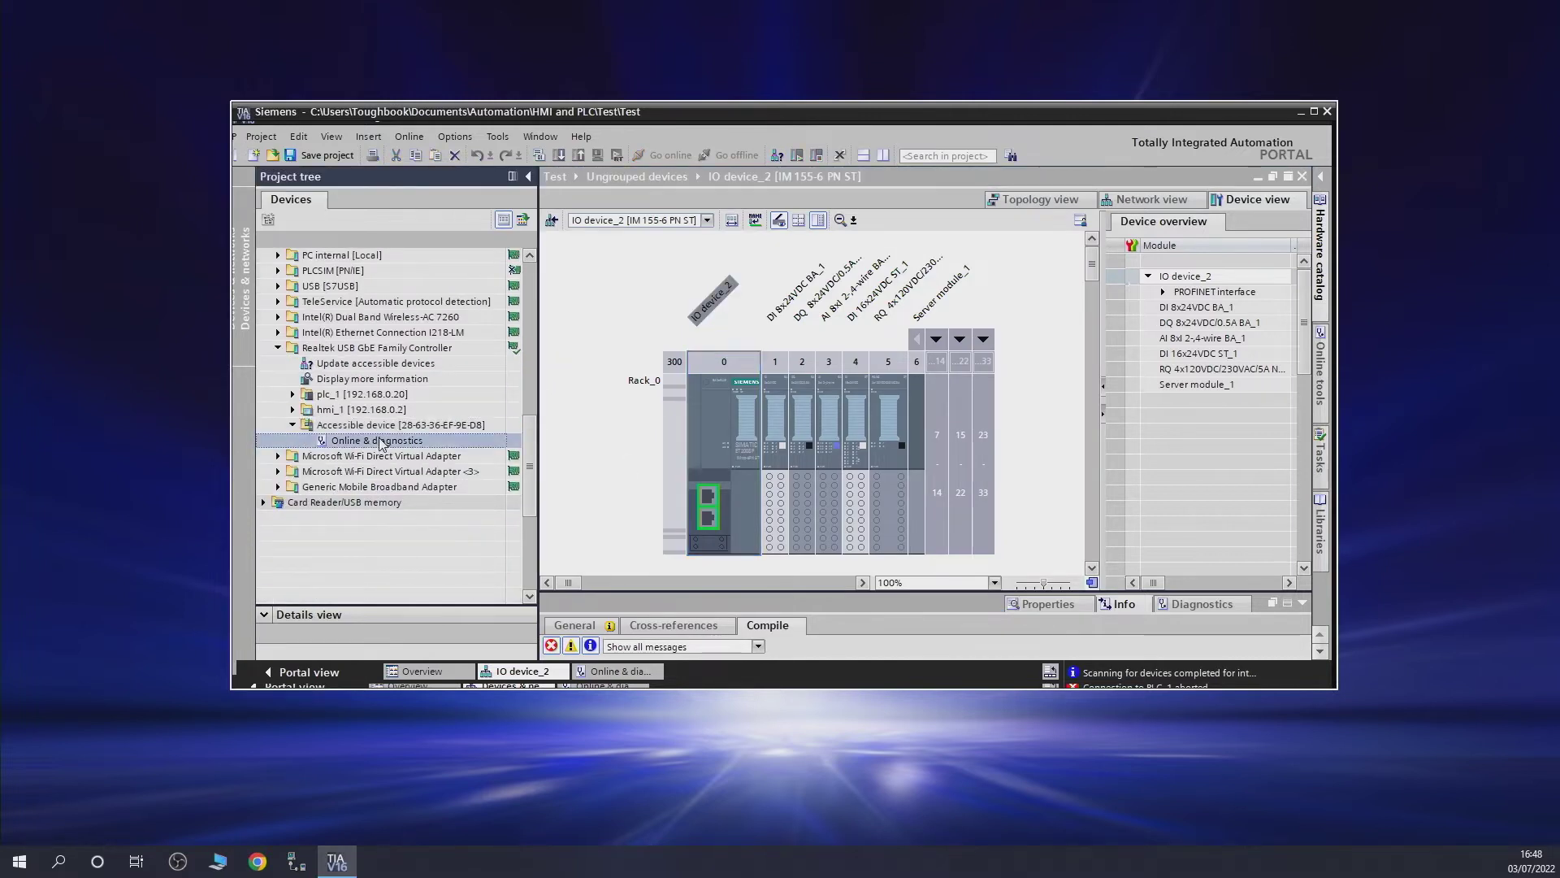
{"action": "double_click", "coordinate": [382, 443]}
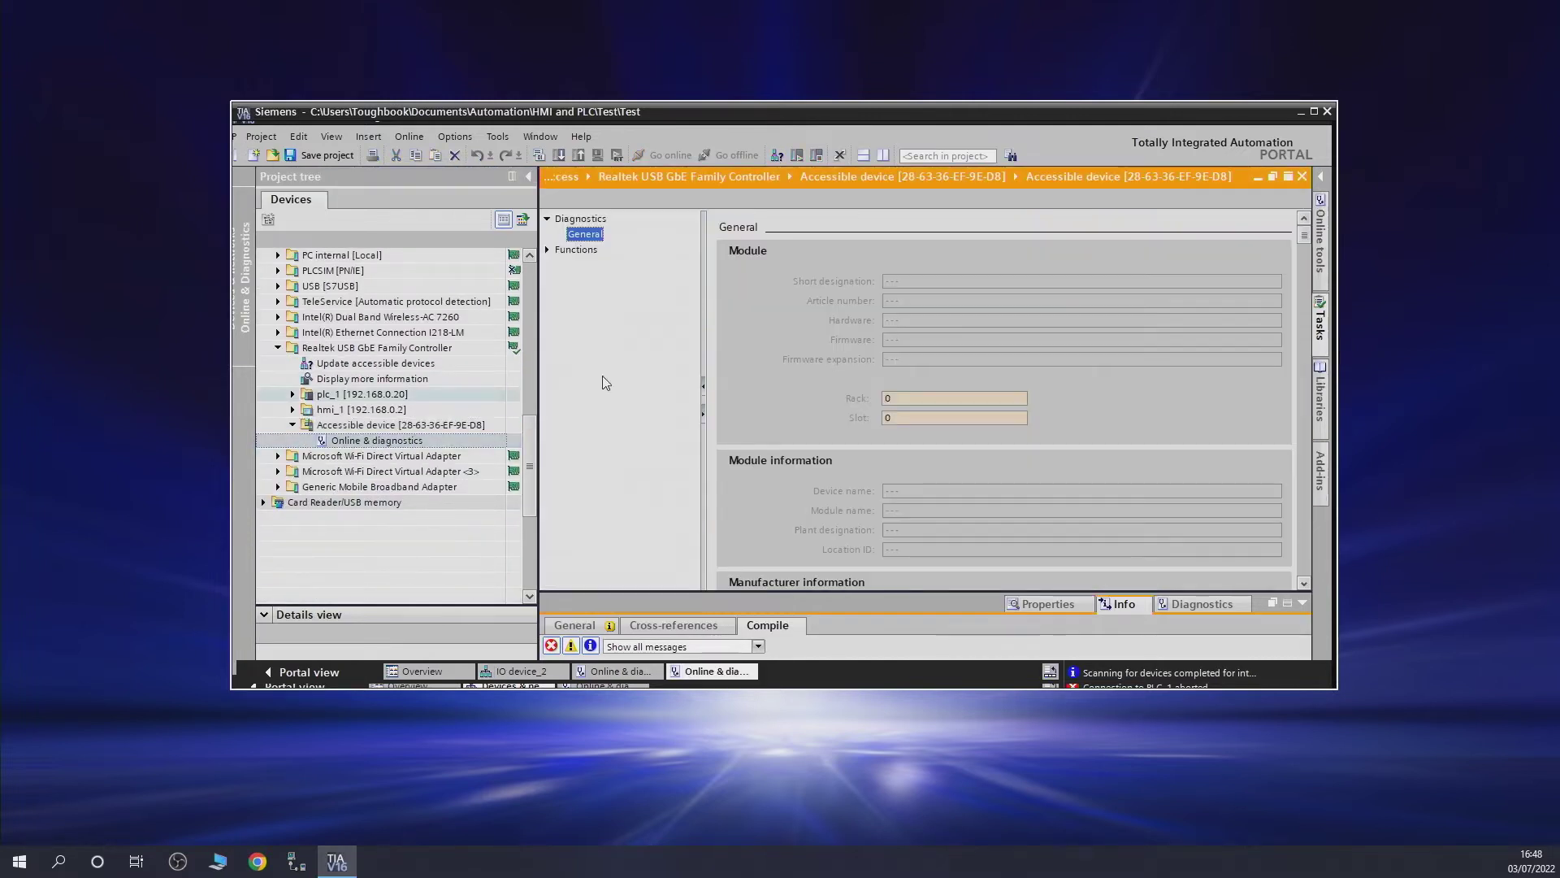
{"action": "left_click", "coordinate": [577, 250]}
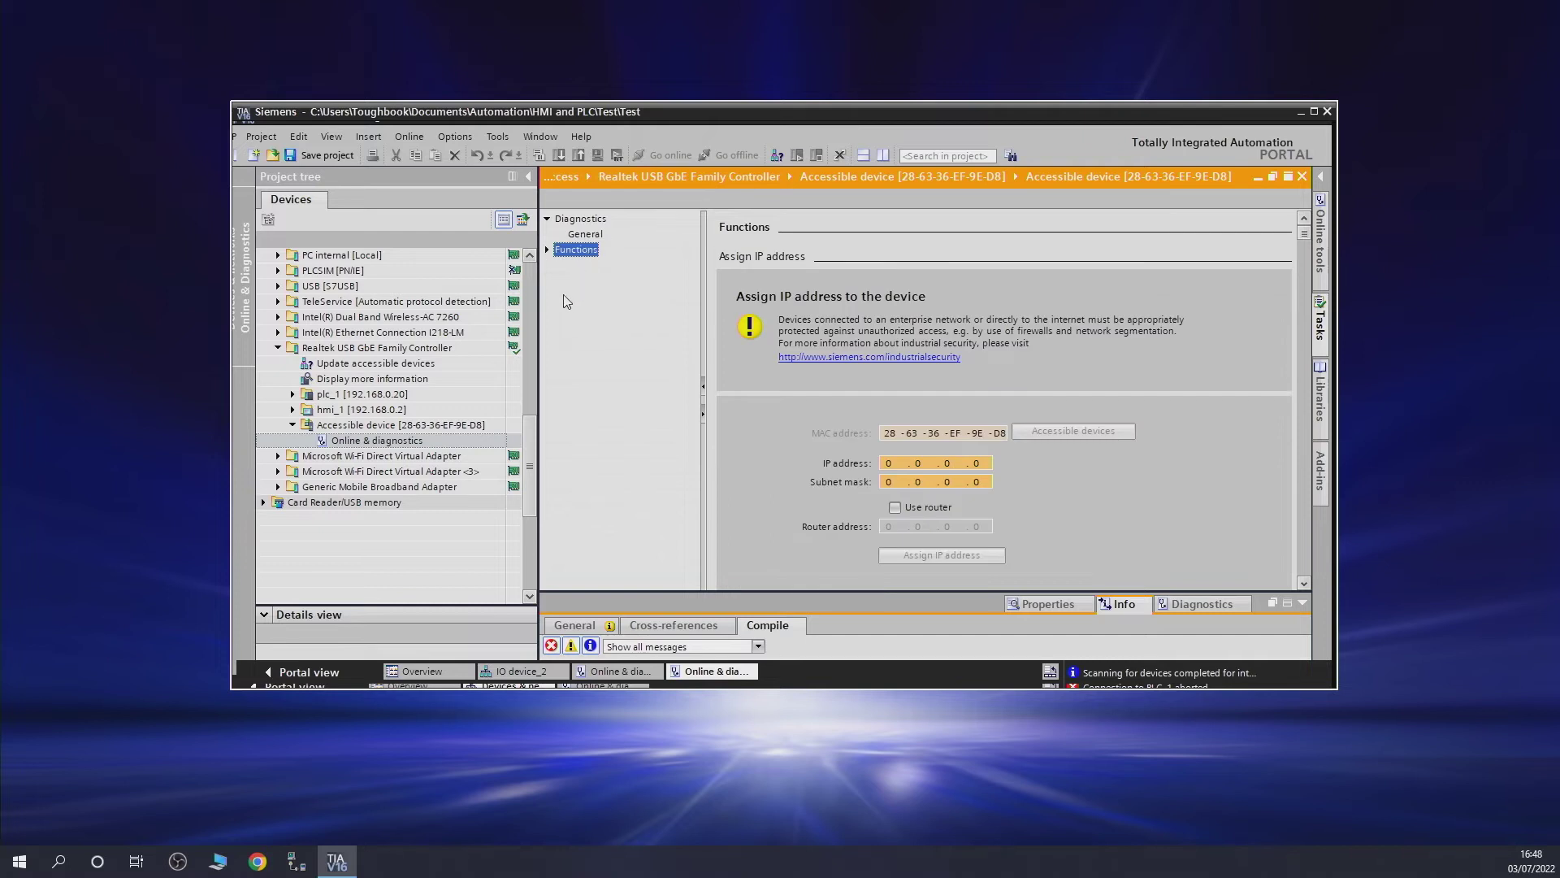
{"action": "left_click", "coordinate": [892, 463]}
{"action": "type", "text": "192 . 16"}
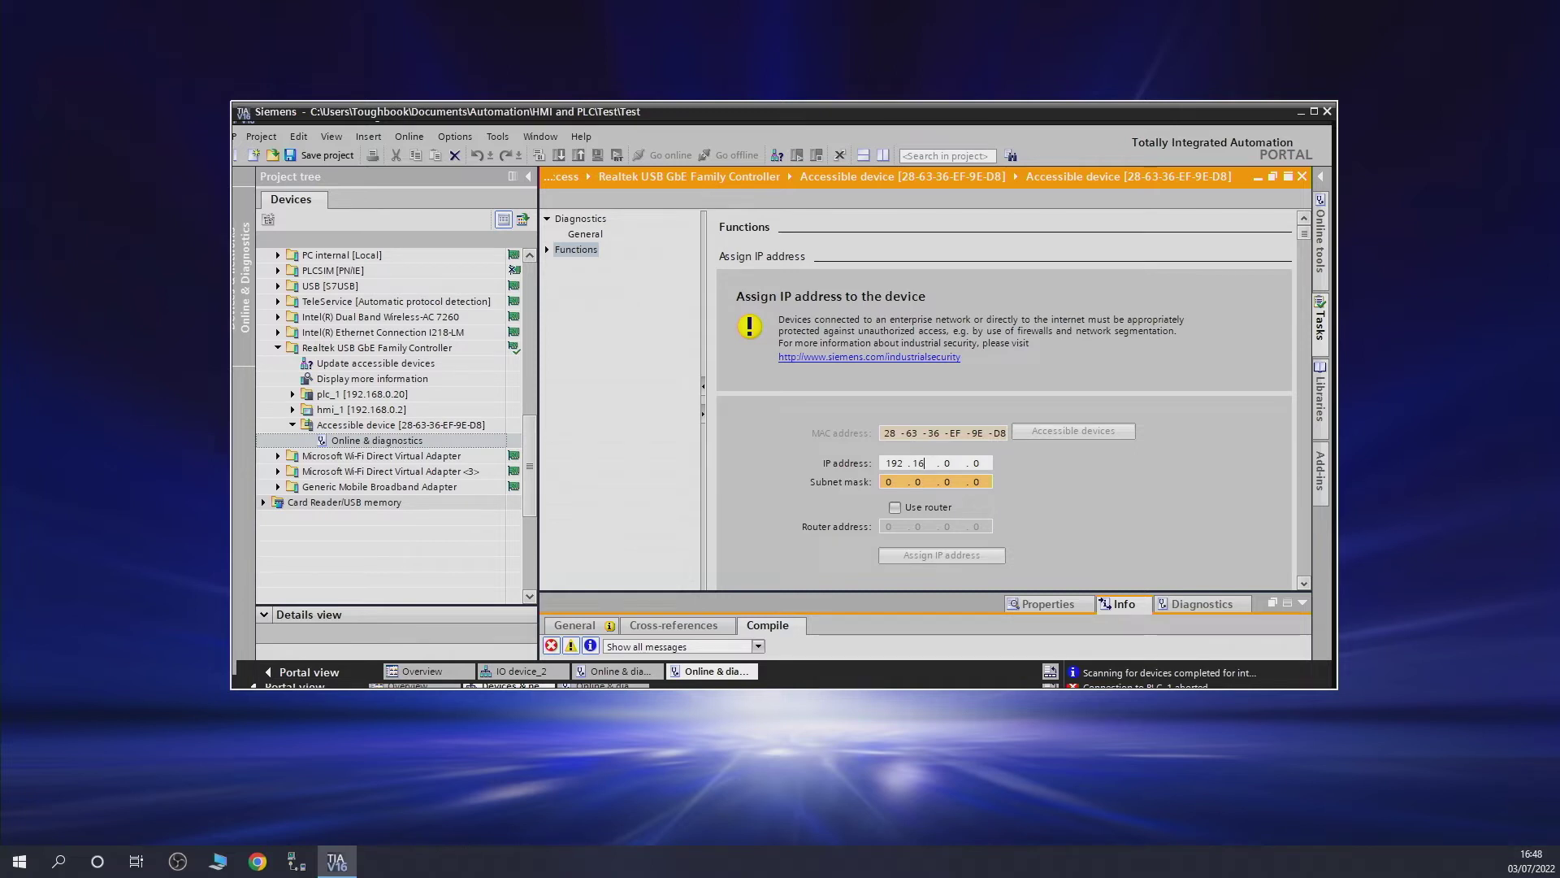
{"action": "type", "text": "8 . 0 . 22"}
{"action": "left_click", "coordinate": [892, 482]}
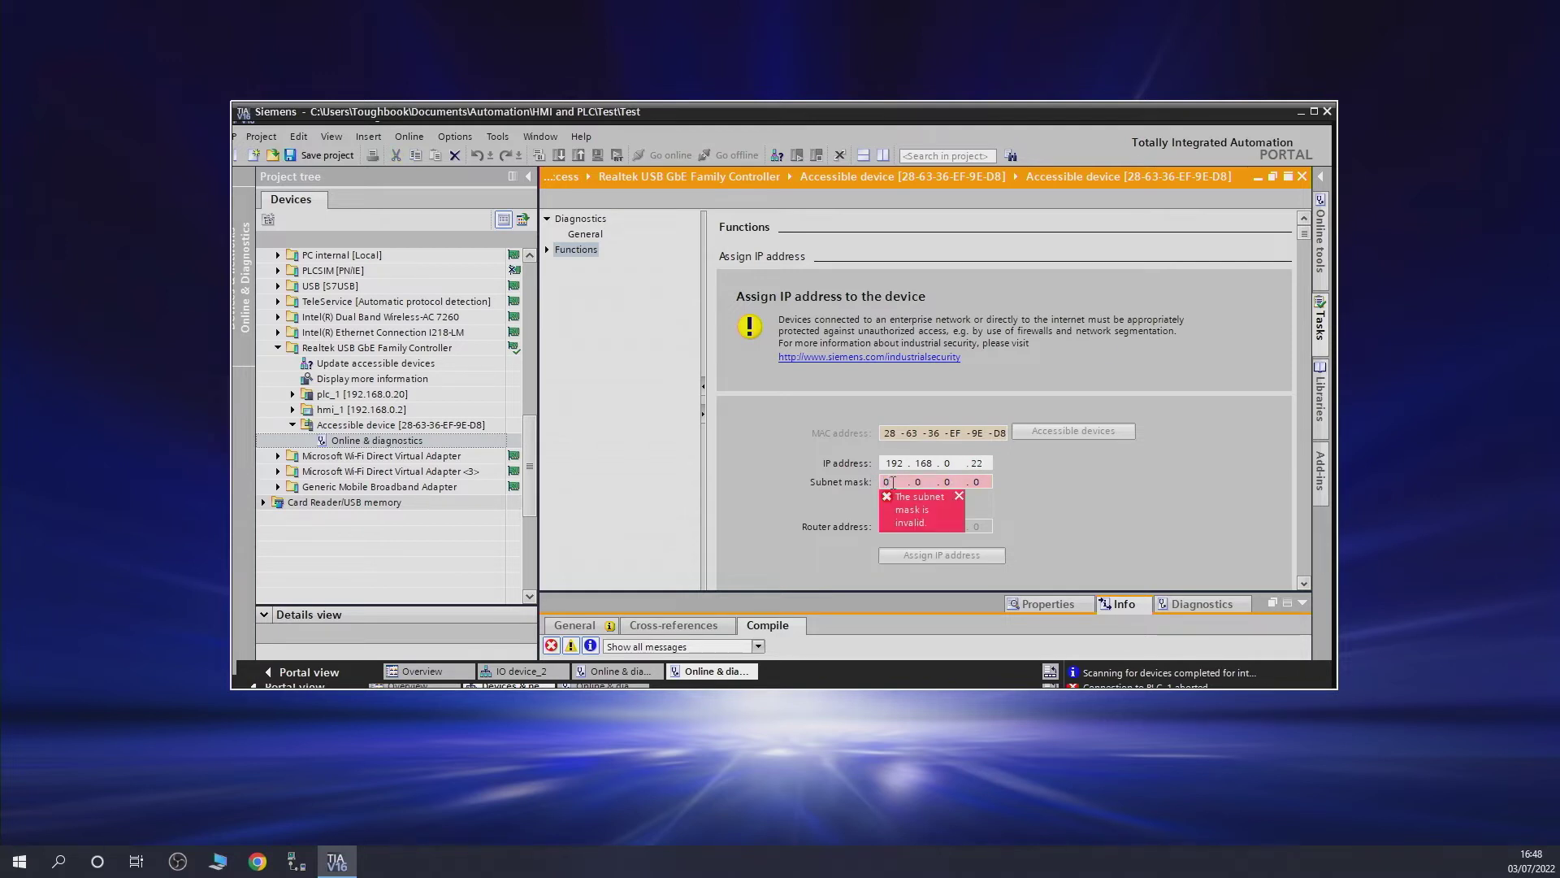
{"action": "type", "text": "255 . 255 . "}
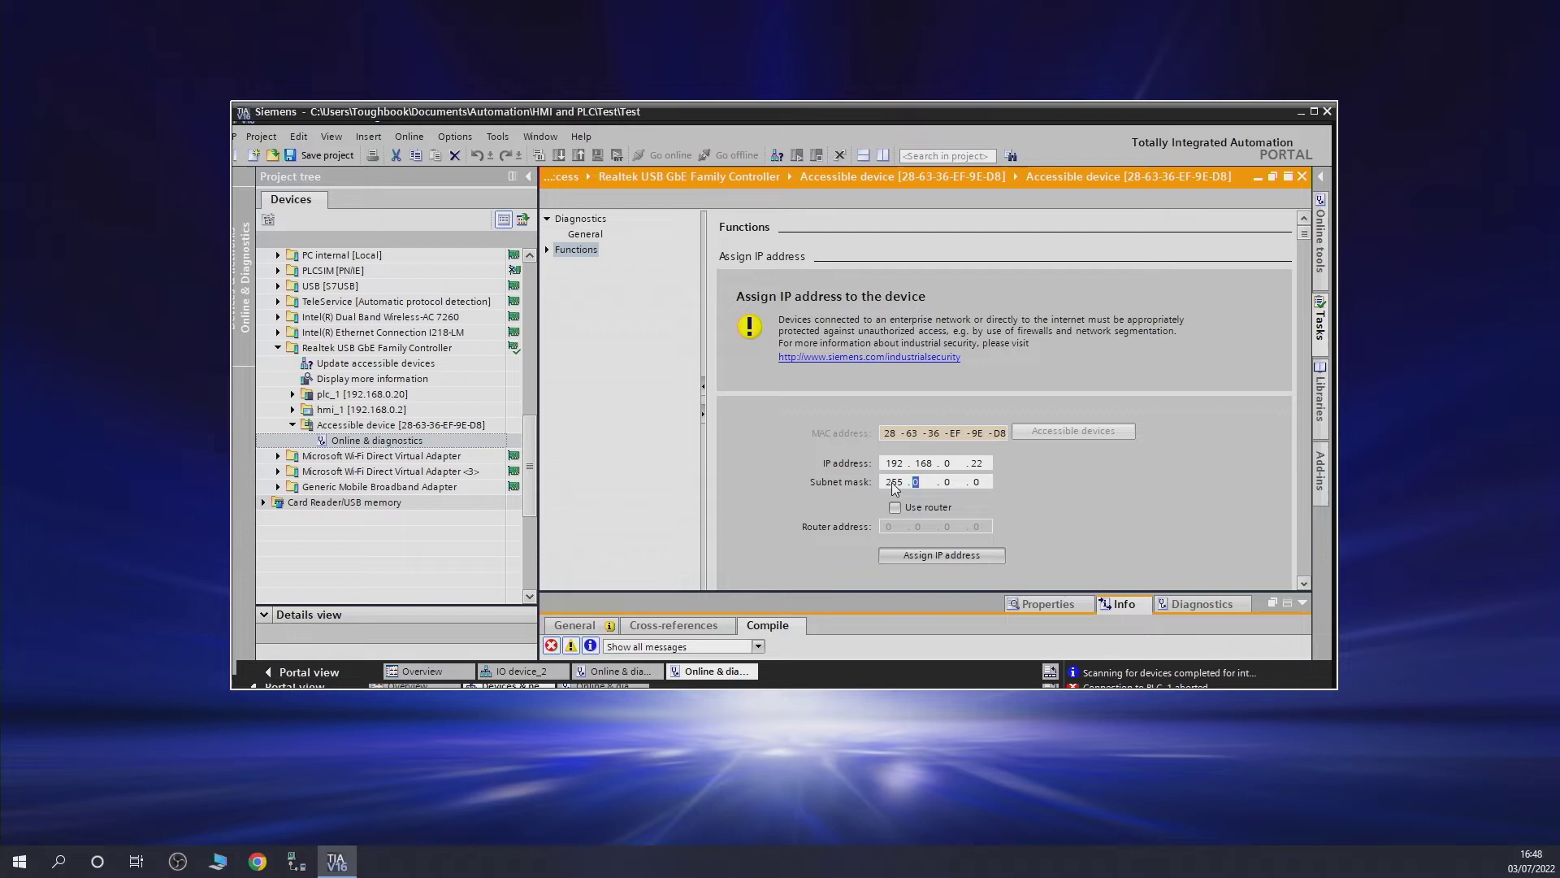
{"action": "type", "text": "255 ."}
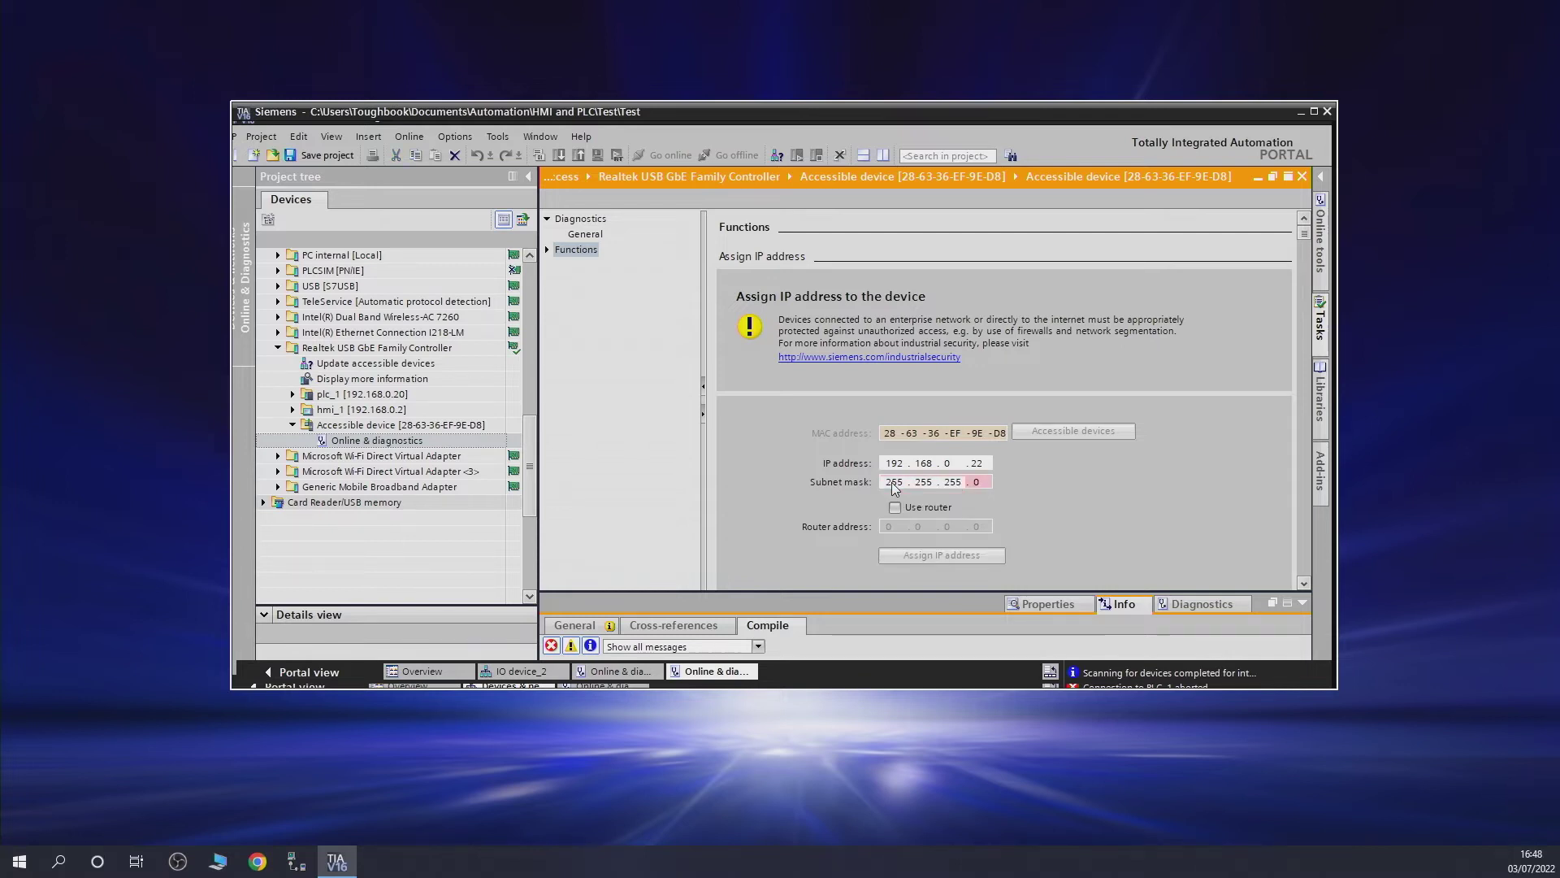
{"action": "left_click", "coordinate": [976, 559]}
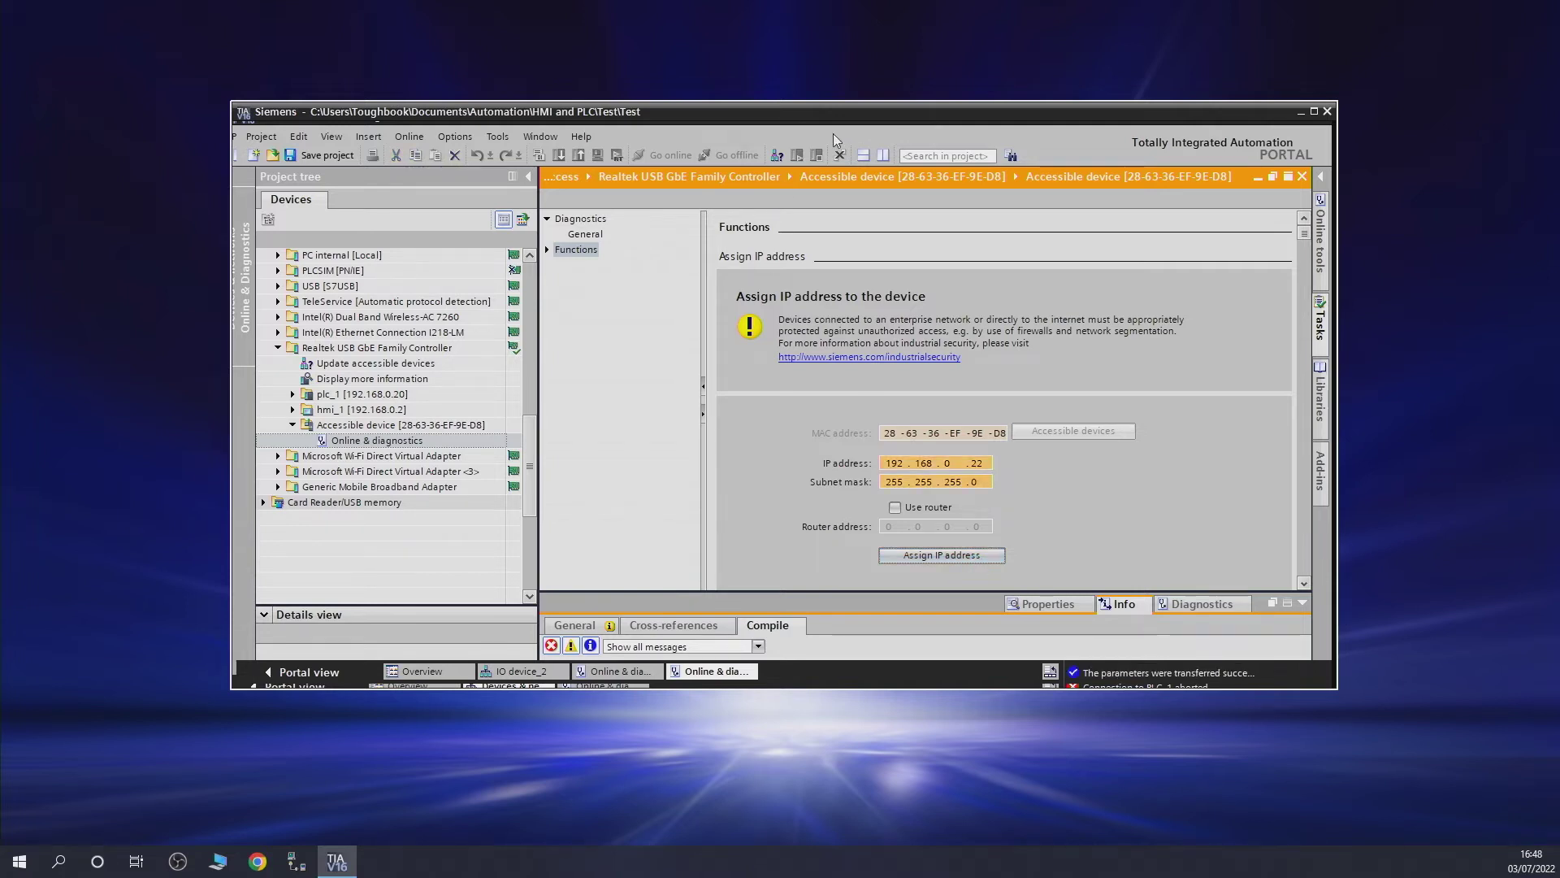
- Rescan accessible devices to confirm the IM 155-6 PN ST answers at 192.168.0.22
{"action": "left_click", "coordinate": [778, 156]}
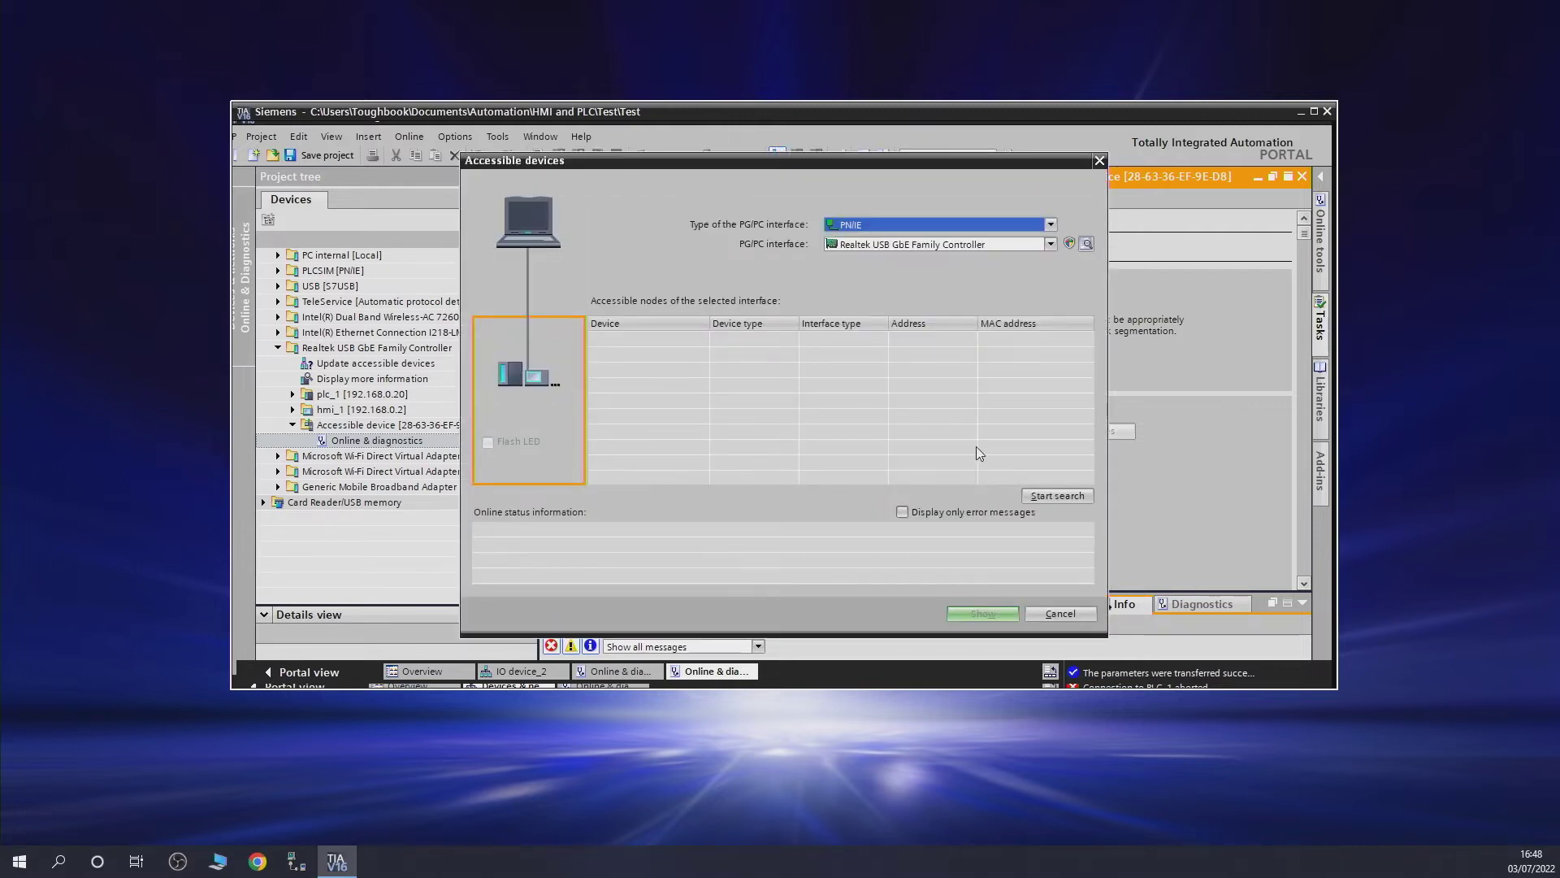
{"action": "left_click", "coordinate": [1046, 492]}
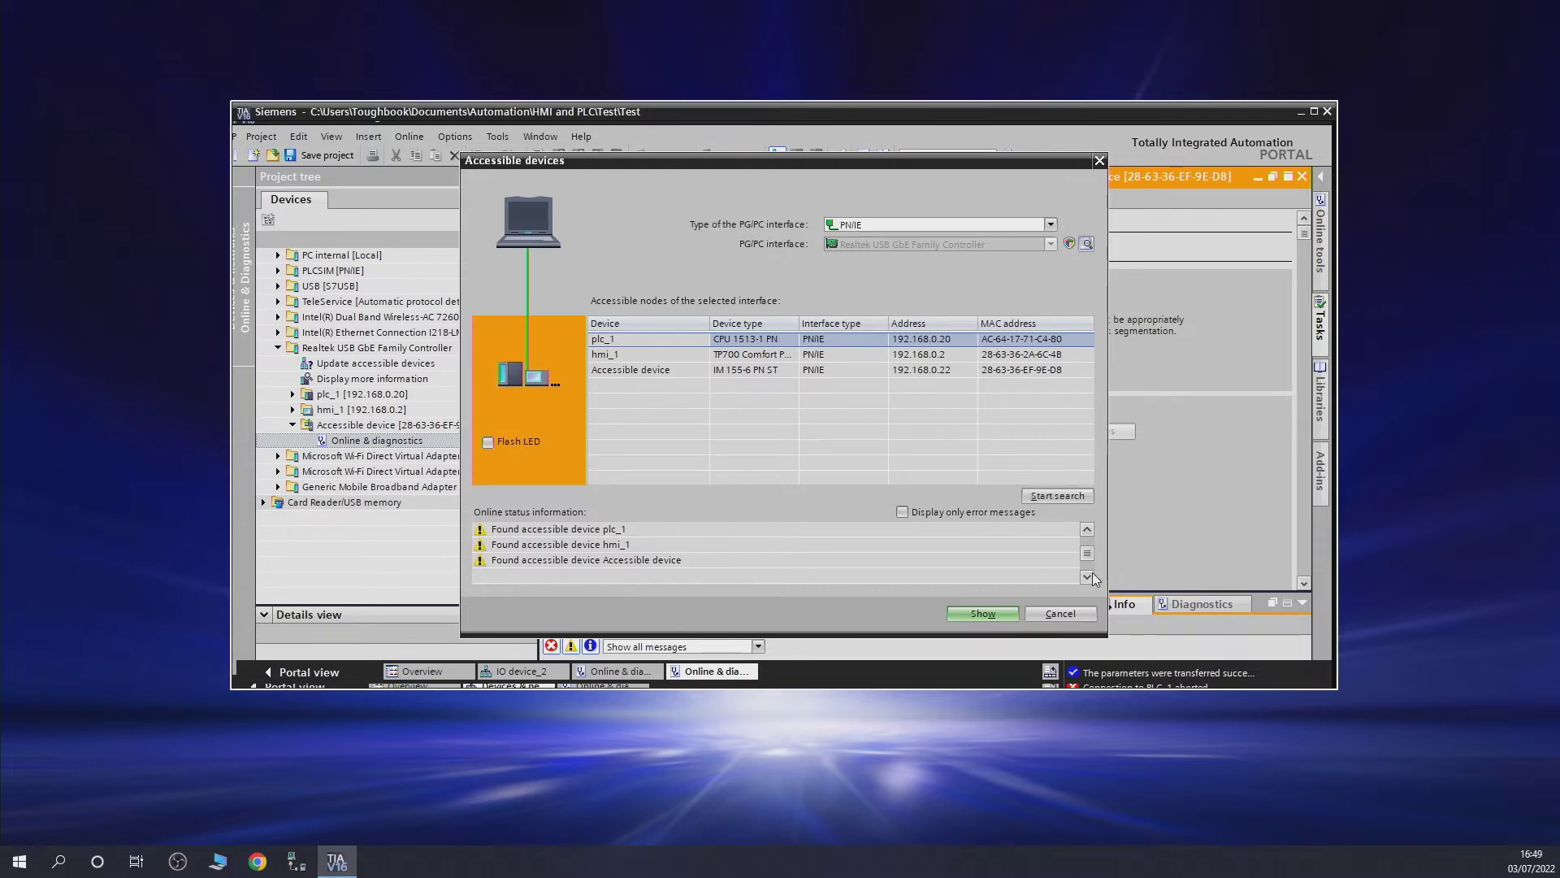
{"action": "left_click", "coordinate": [1069, 613]}
- Close the Online & diagnostics editor and open PLC_1's device configuration
{"action": "key", "text": "ctrl+F4"}
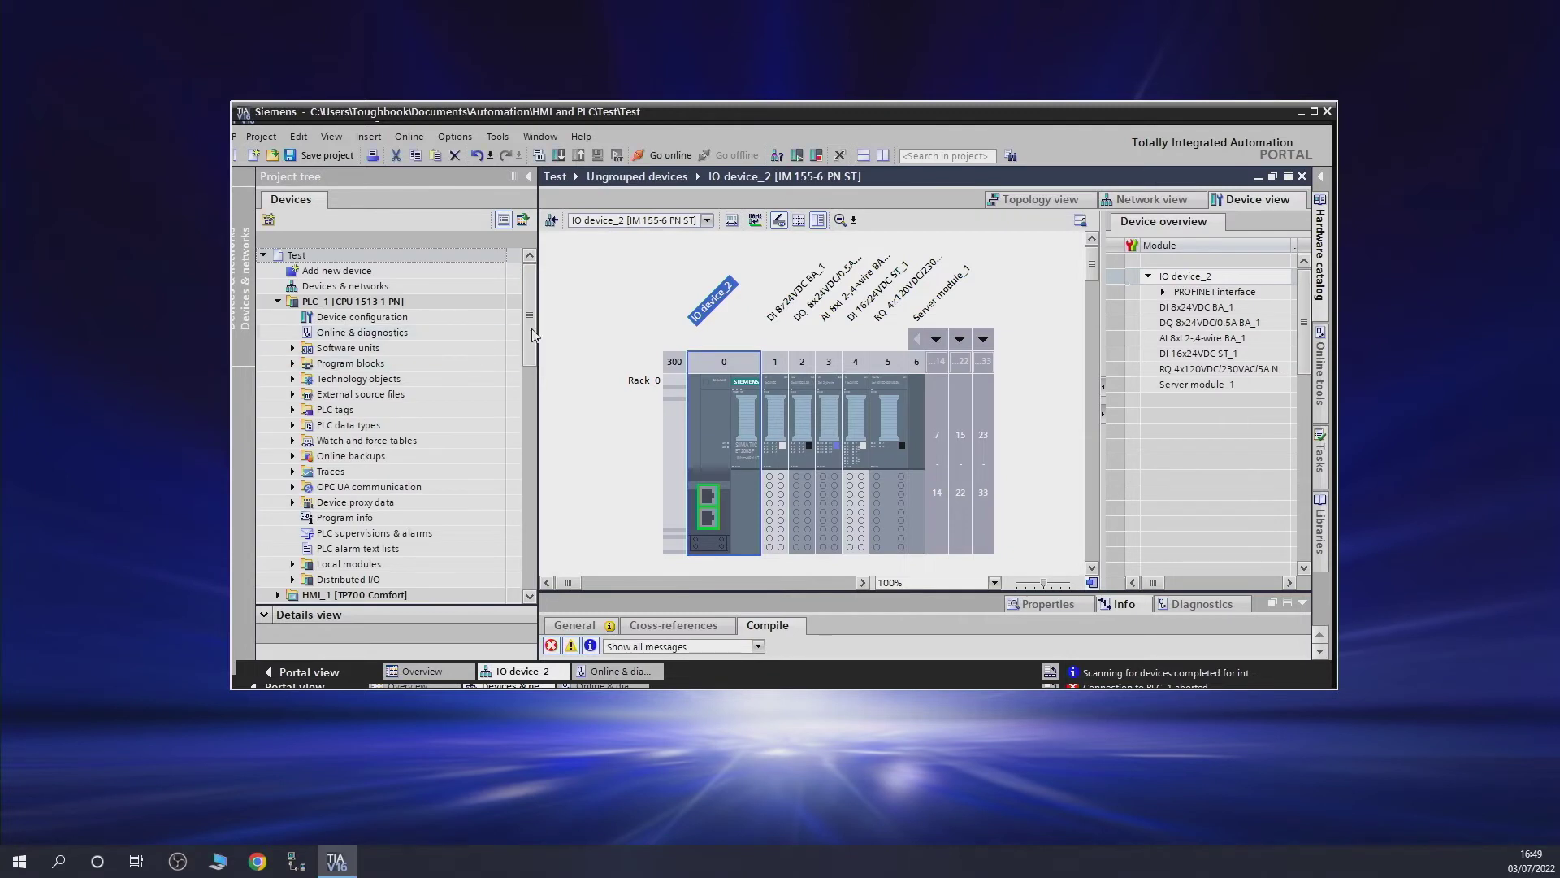
{"action": "double_click", "coordinate": [370, 317]}
{"action": "left_click", "coordinate": [368, 317]}
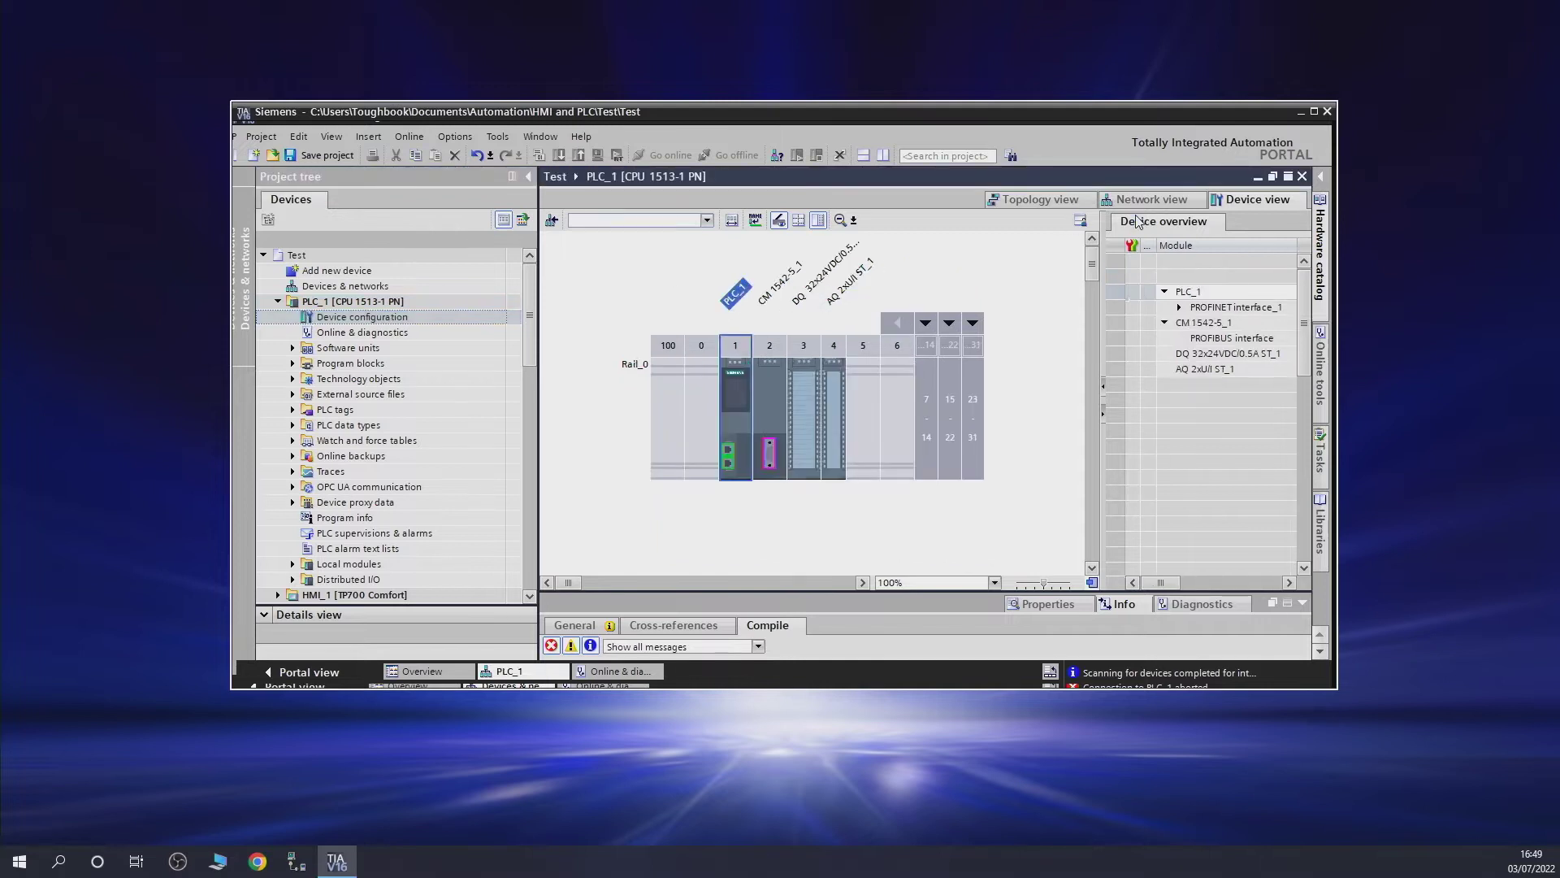
- Show IP addresses in the Network view, then switch to the Topology view with Switch_1
{"action": "left_click", "coordinate": [1156, 200]}
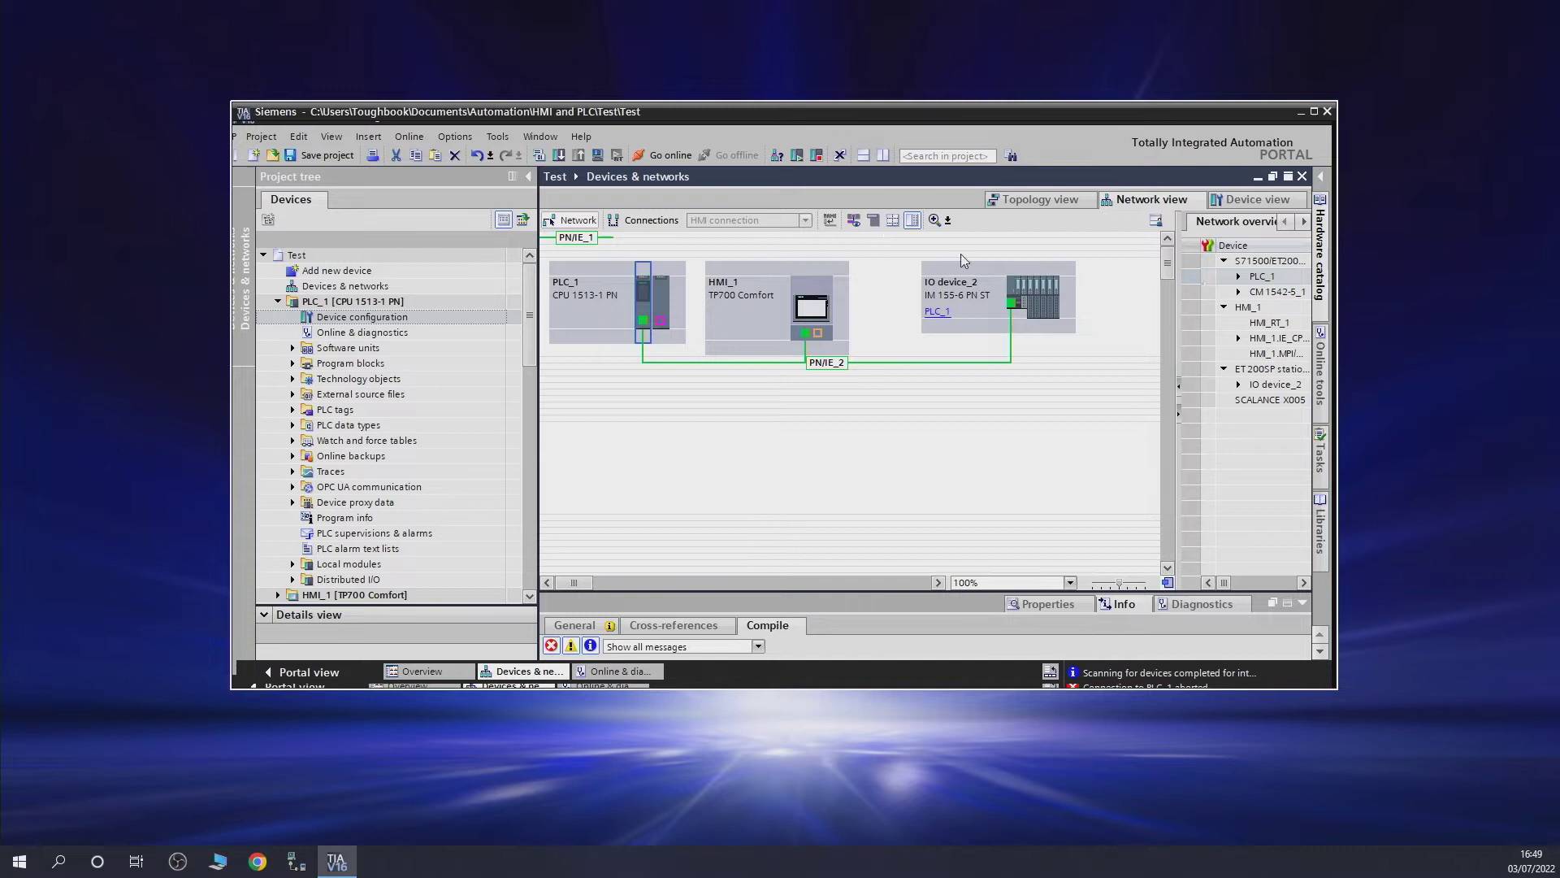
{"action": "left_click", "coordinate": [853, 219]}
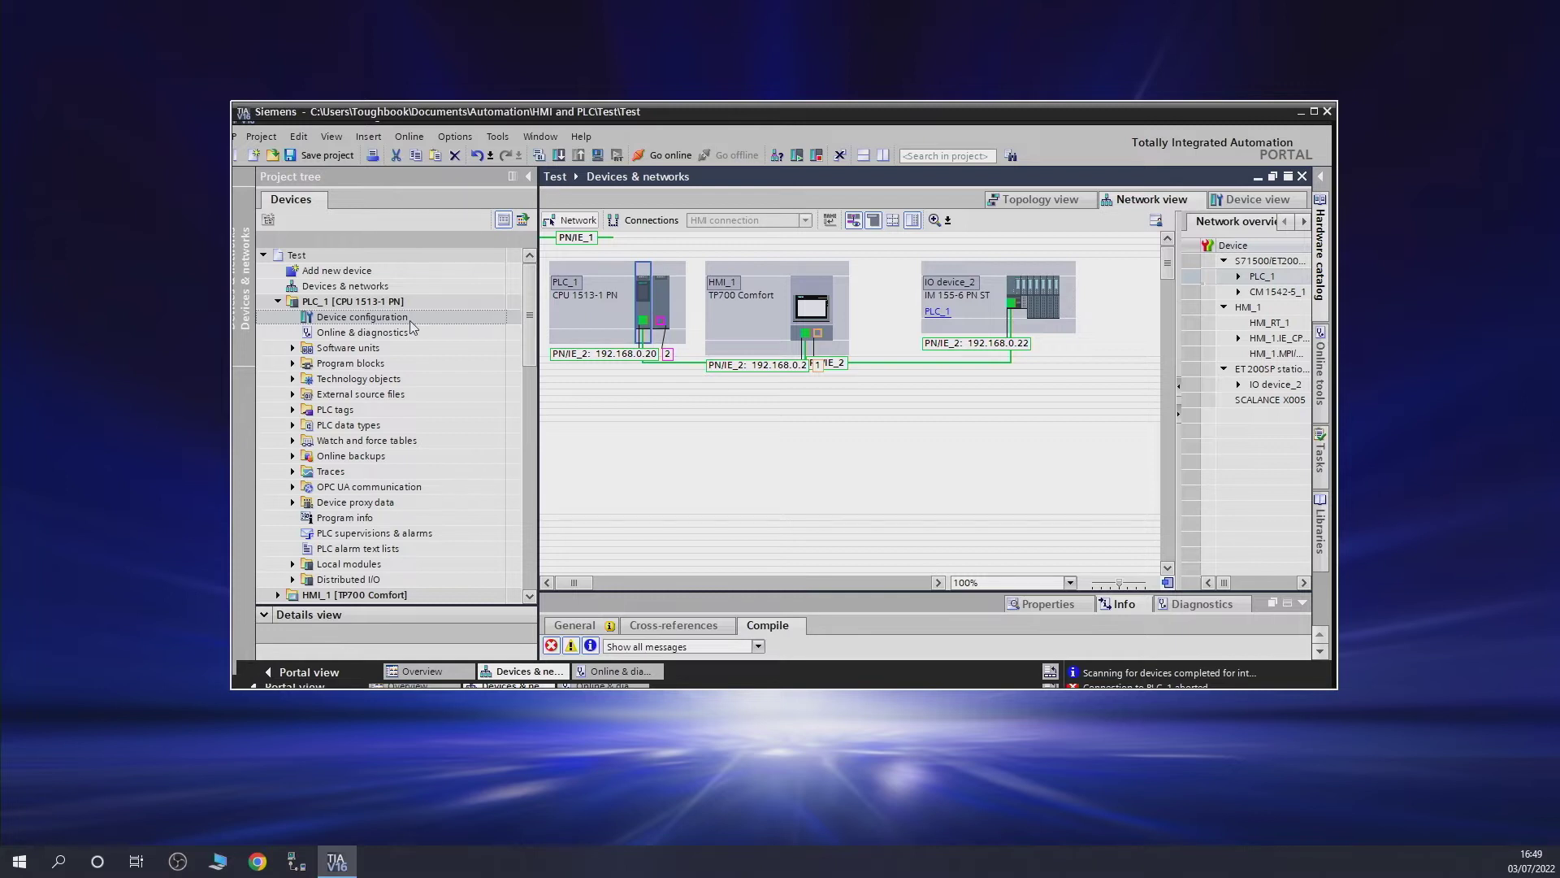
{"action": "left_click", "coordinate": [1049, 201]}
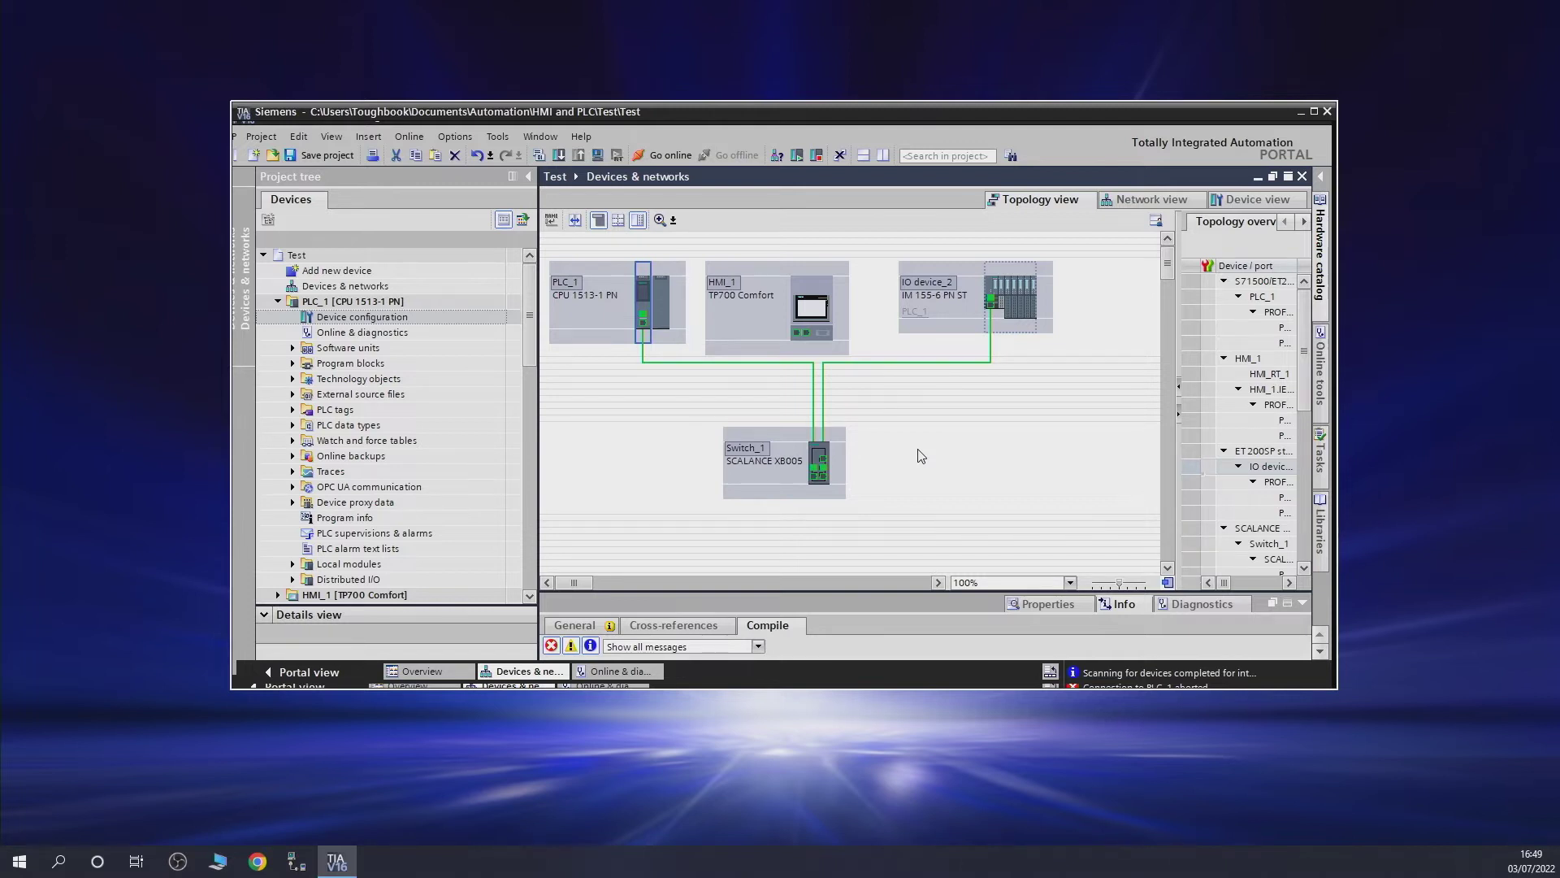
- Start a download with IO device_2 selected, then cancel it
{"action": "left_click", "coordinate": [966, 278]}
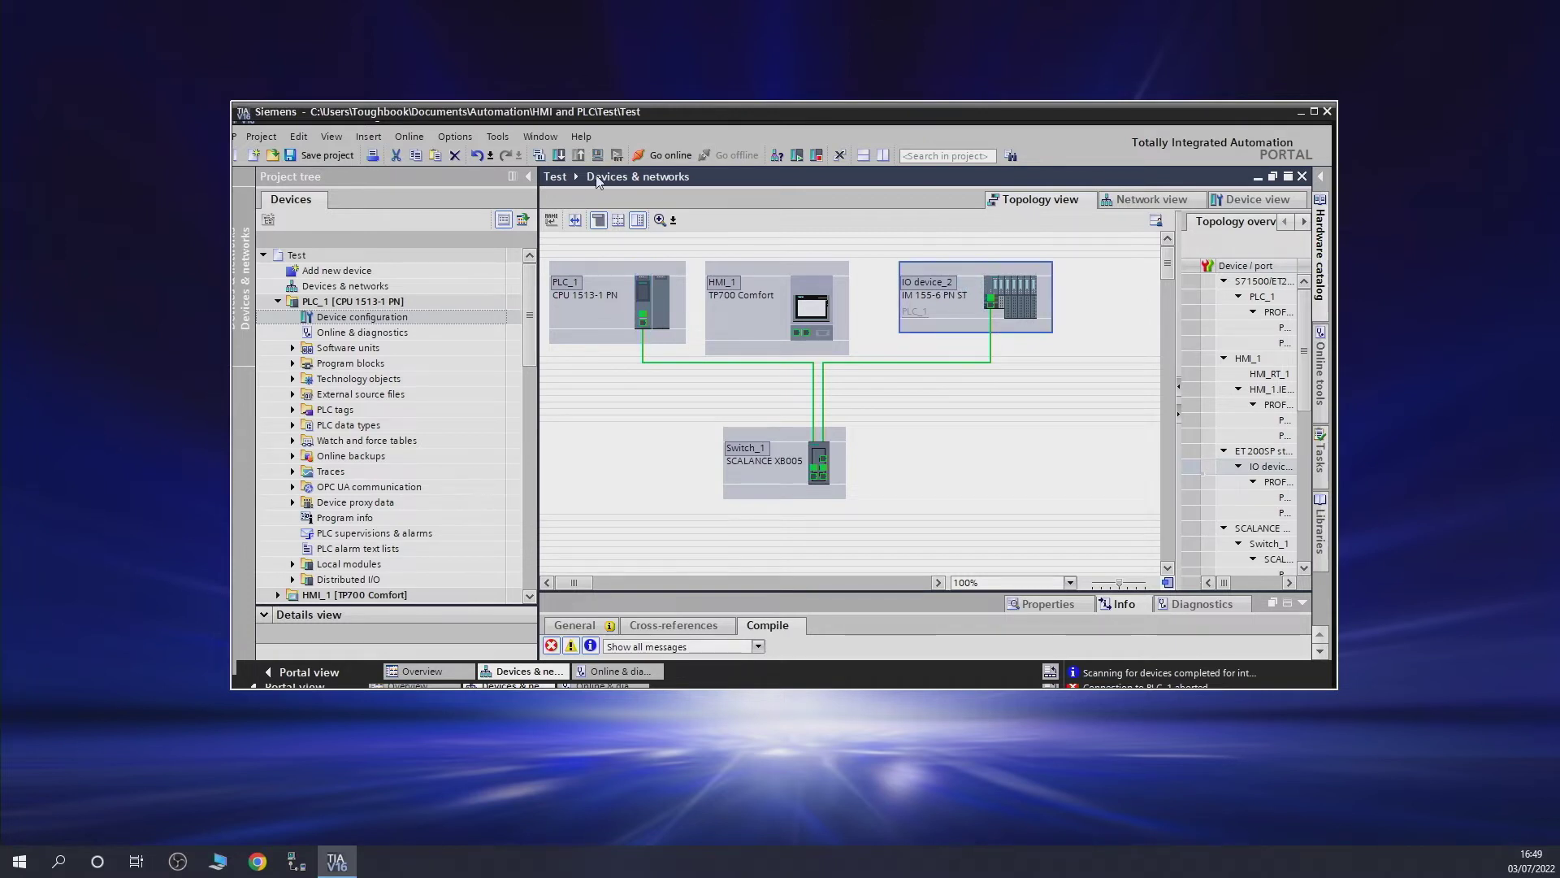
{"action": "left_click", "coordinate": [559, 155]}
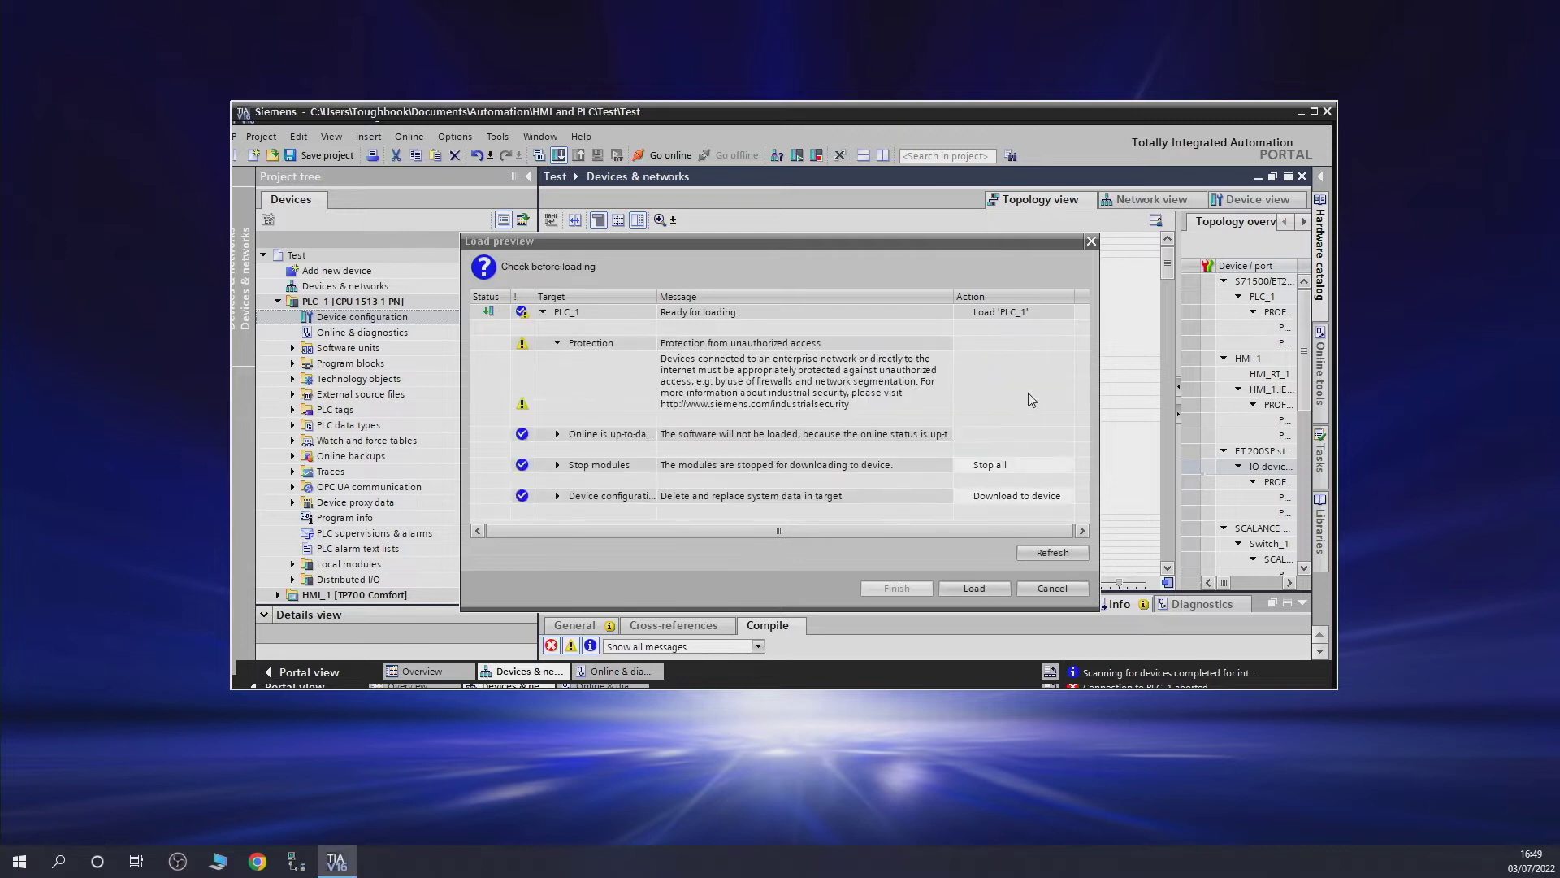
{"action": "left_click", "coordinate": [1061, 587]}
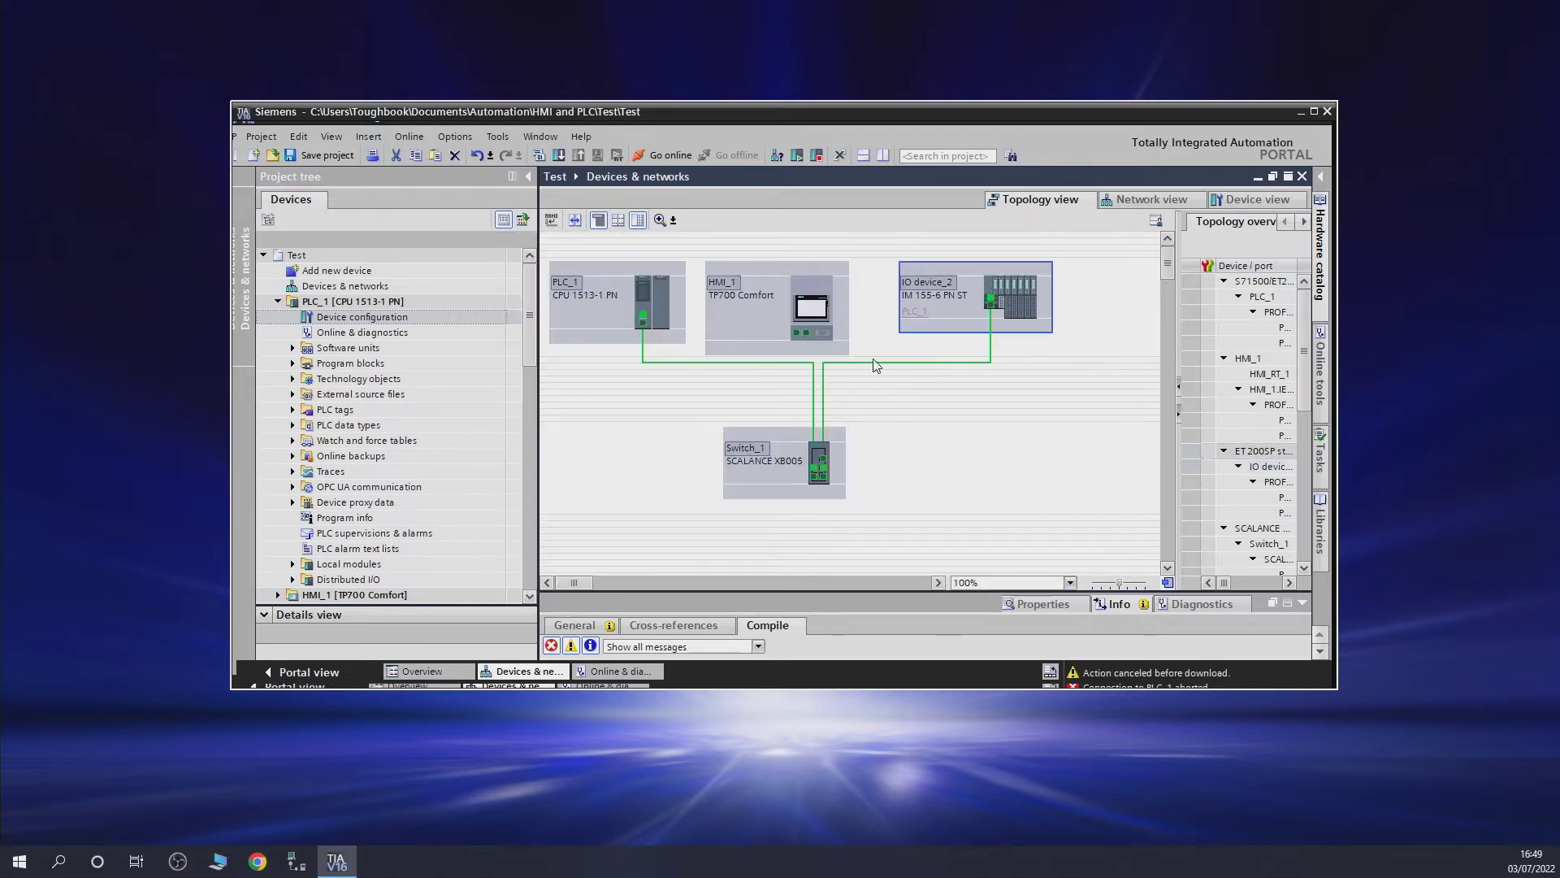
- Download the configuration to PLC_1 with Start modules set to No action
{"action": "left_click", "coordinate": [645, 298]}
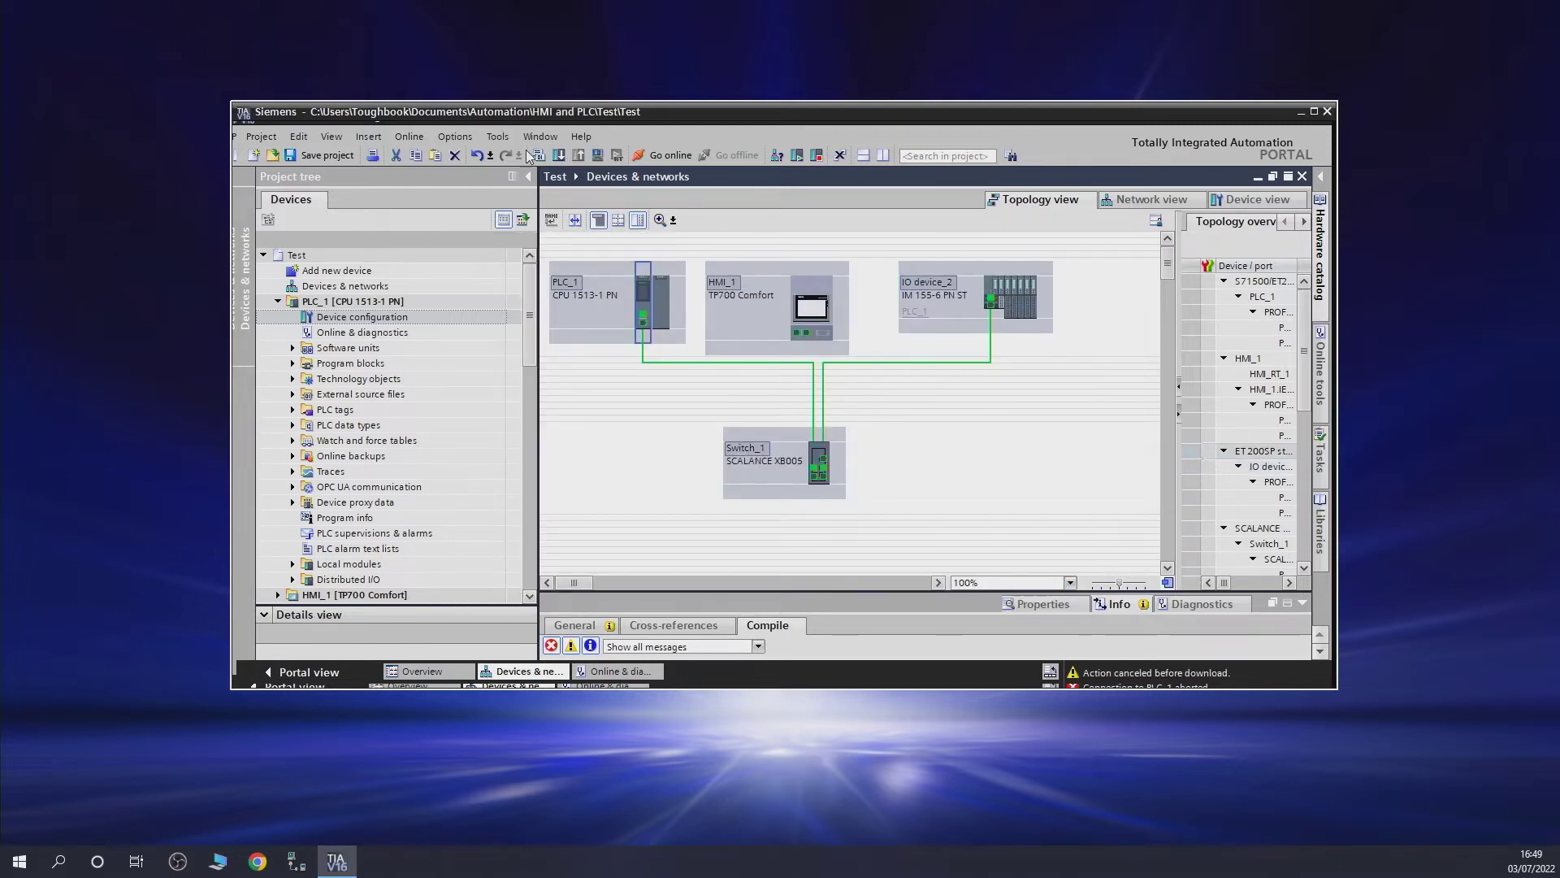
{"action": "left_click", "coordinate": [557, 152]}
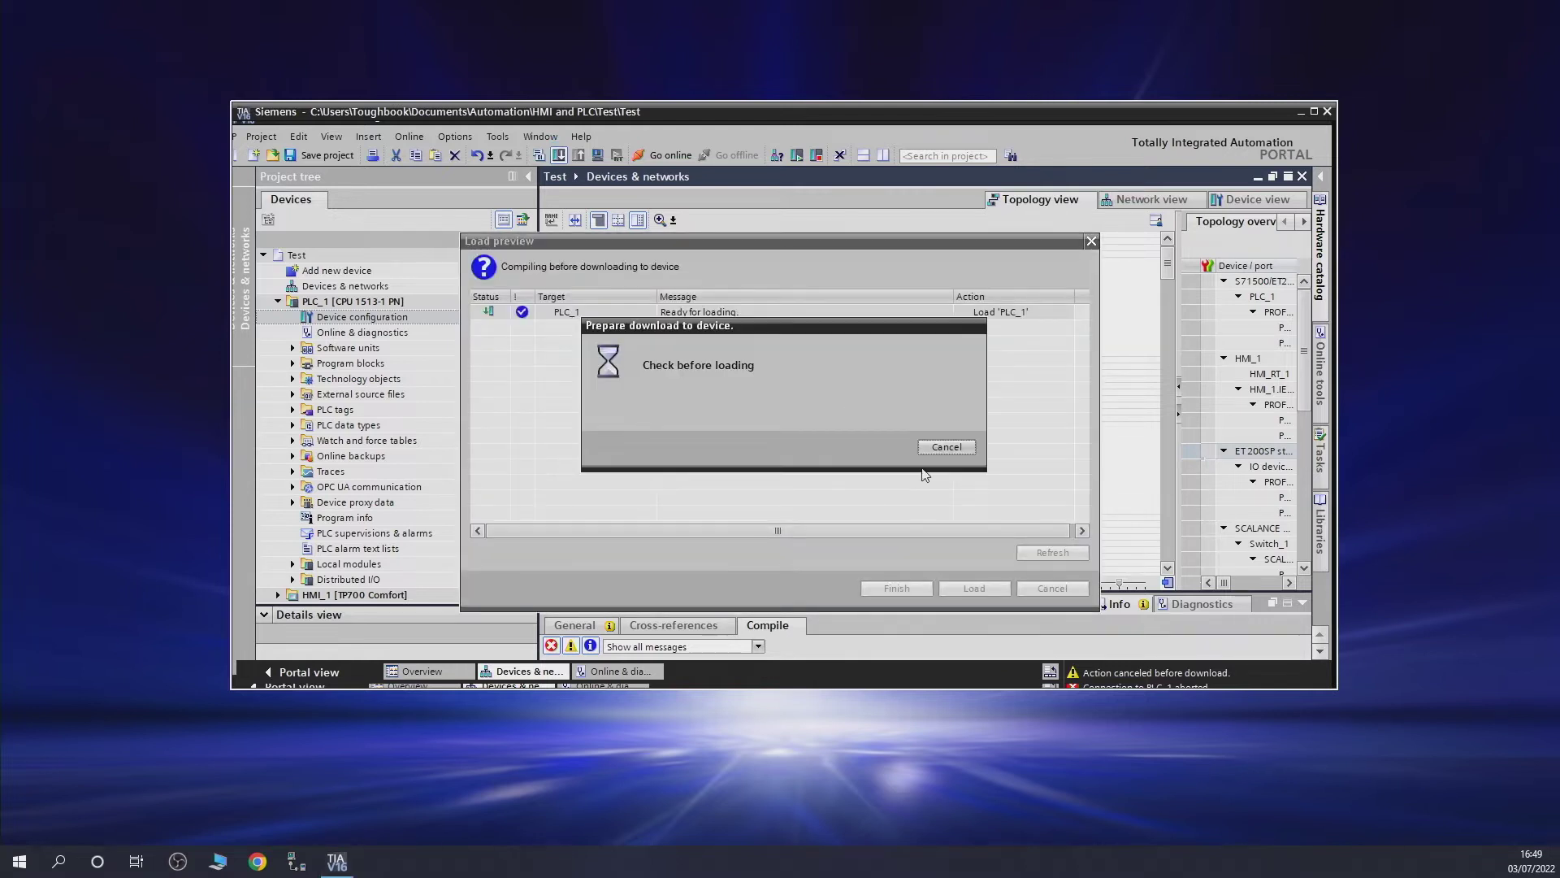
{"action": "left_click", "coordinate": [973, 588]}
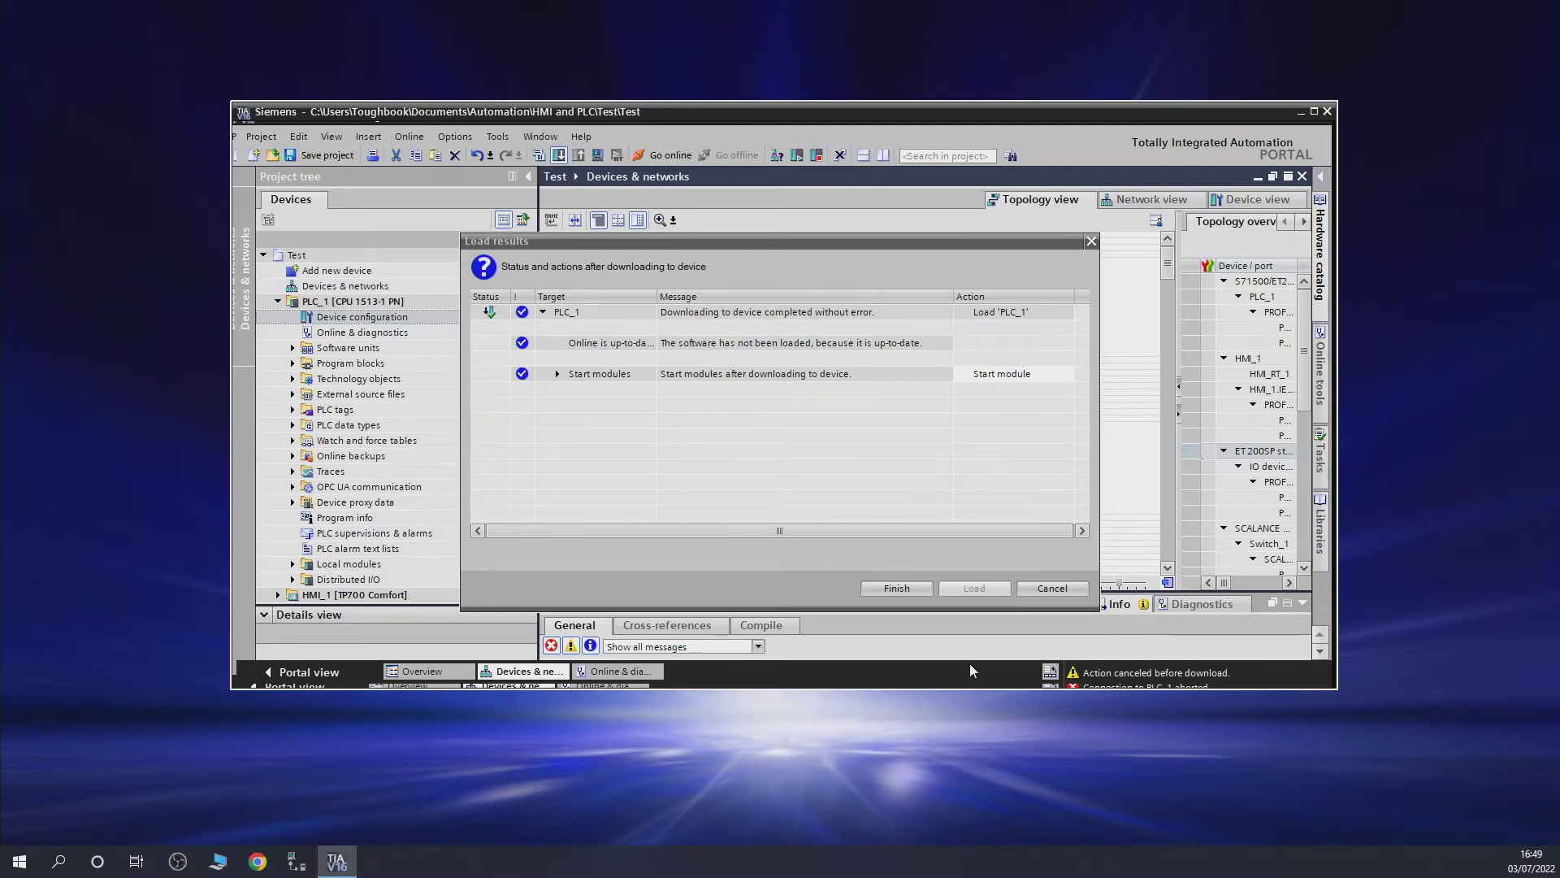
{"action": "left_click", "coordinate": [1047, 376]}
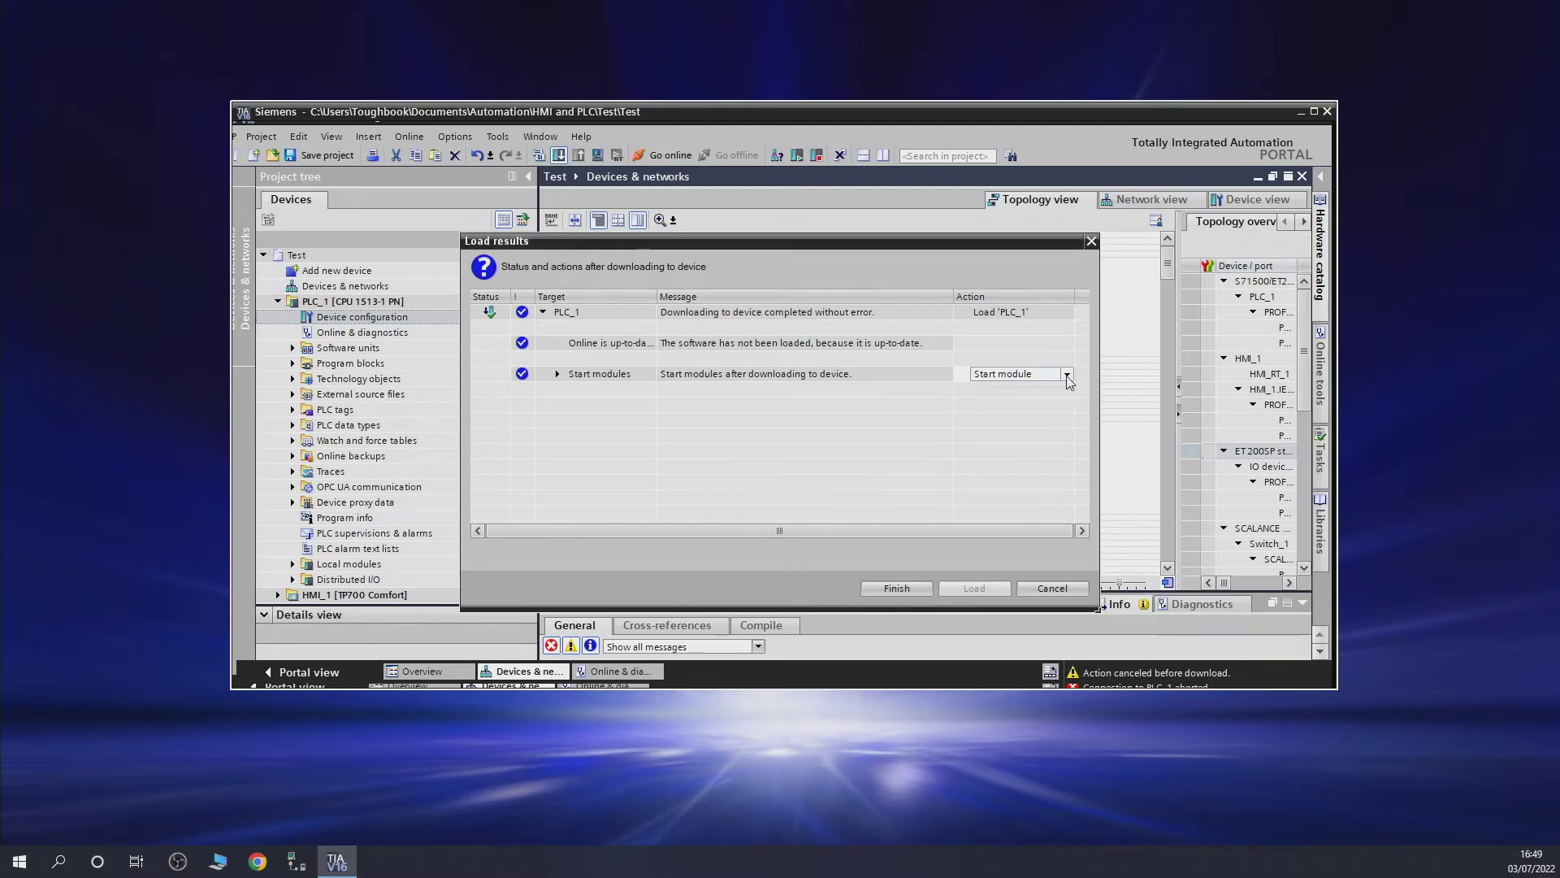
{"action": "left_click", "coordinate": [1067, 376]}
{"action": "left_click", "coordinate": [1036, 388]}
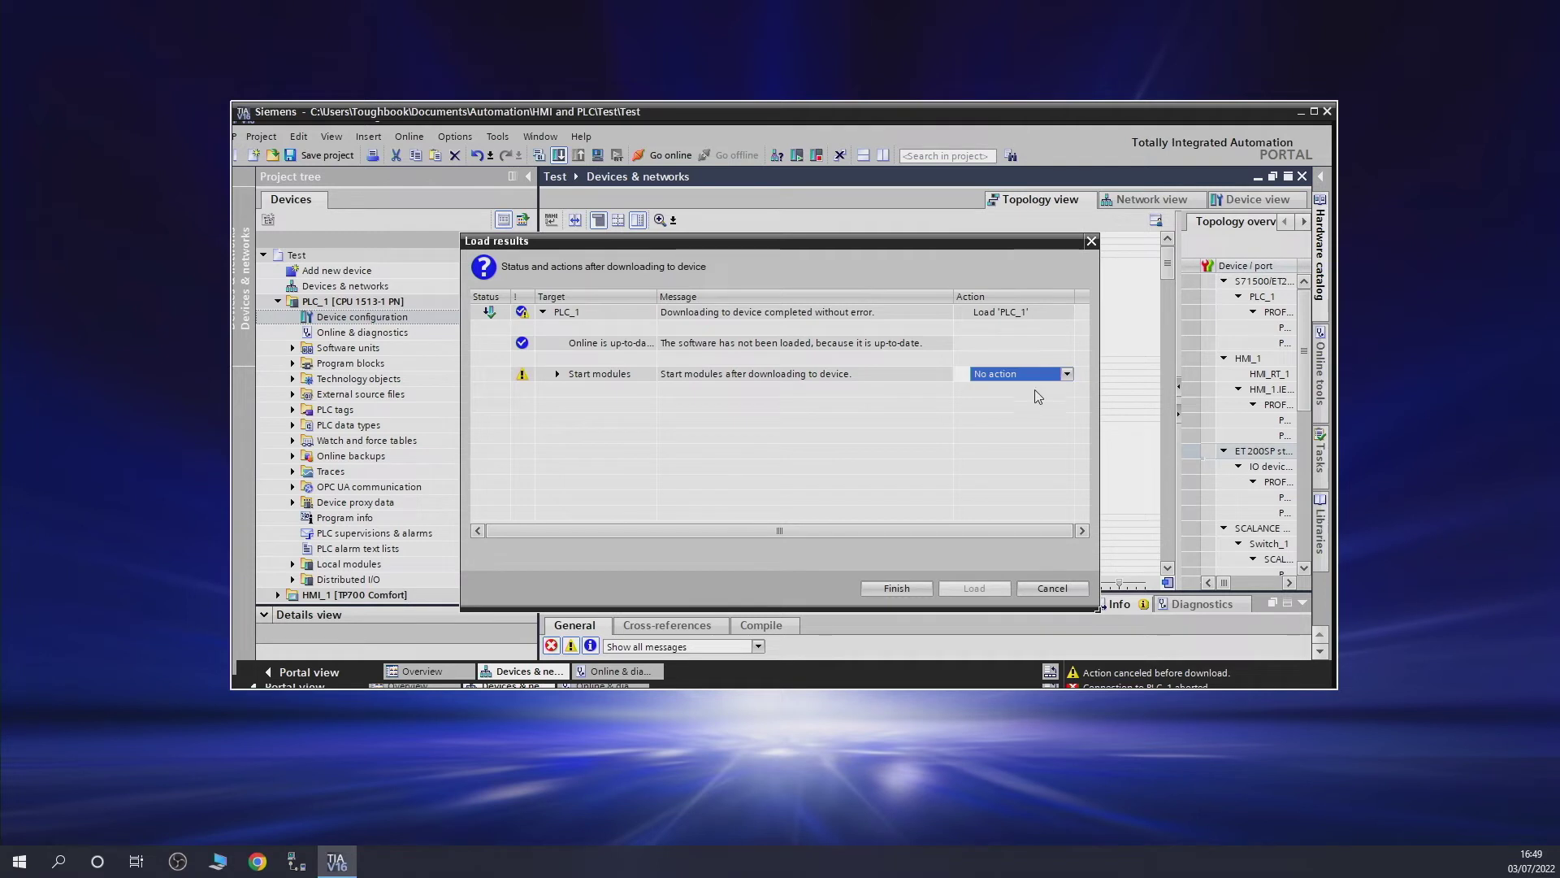
{"action": "left_click", "coordinate": [910, 588]}
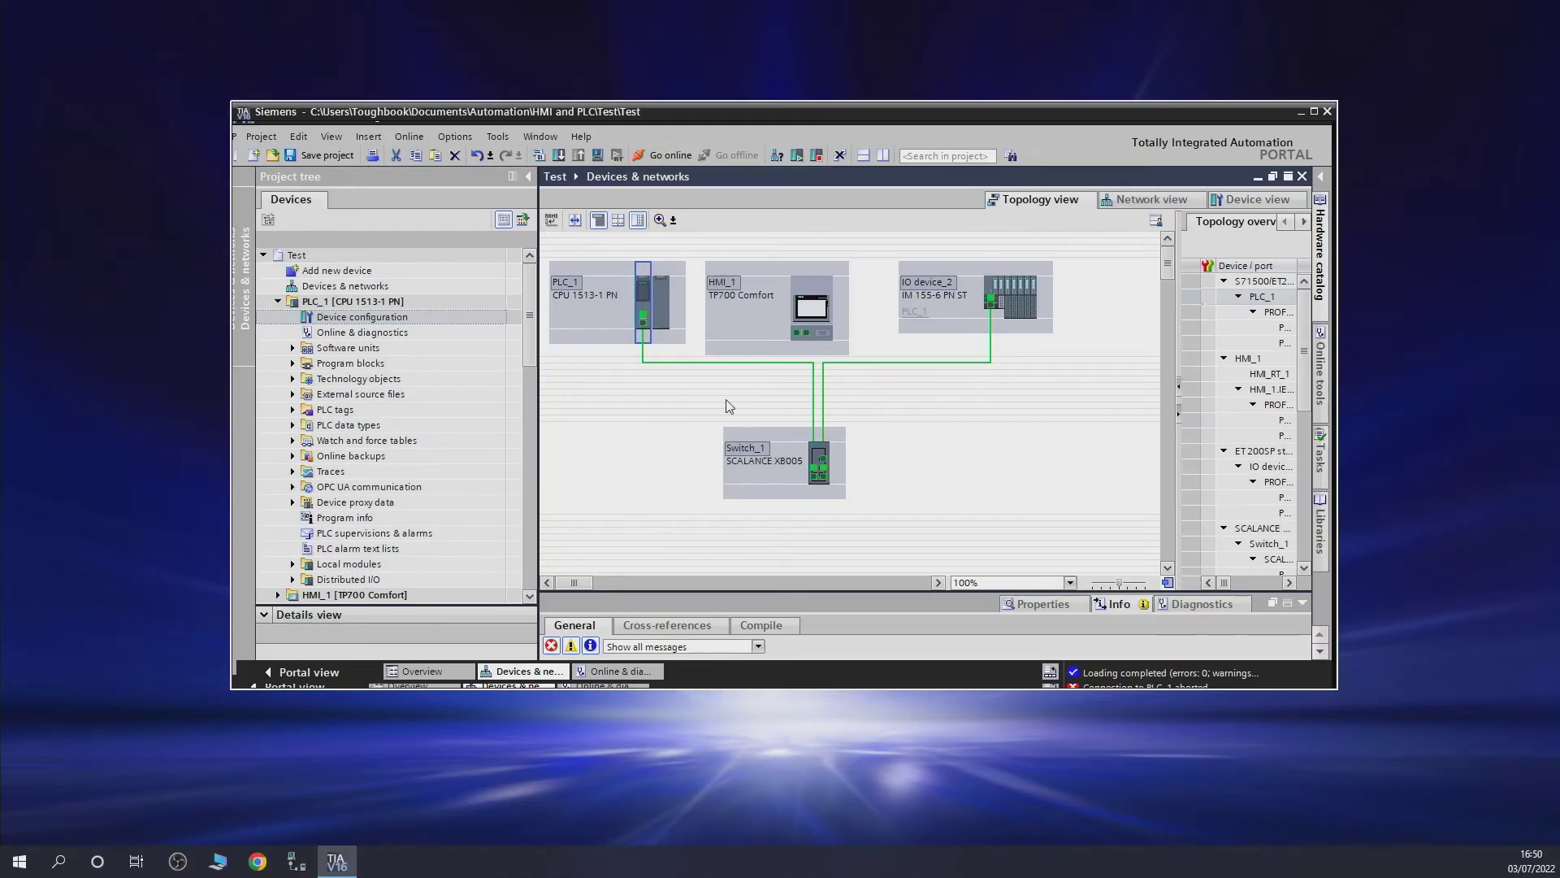
- Delete Switch_1's links and cable PLC_1's port directly to IO device_2's port
{"action": "left_click", "coordinate": [823, 398]}
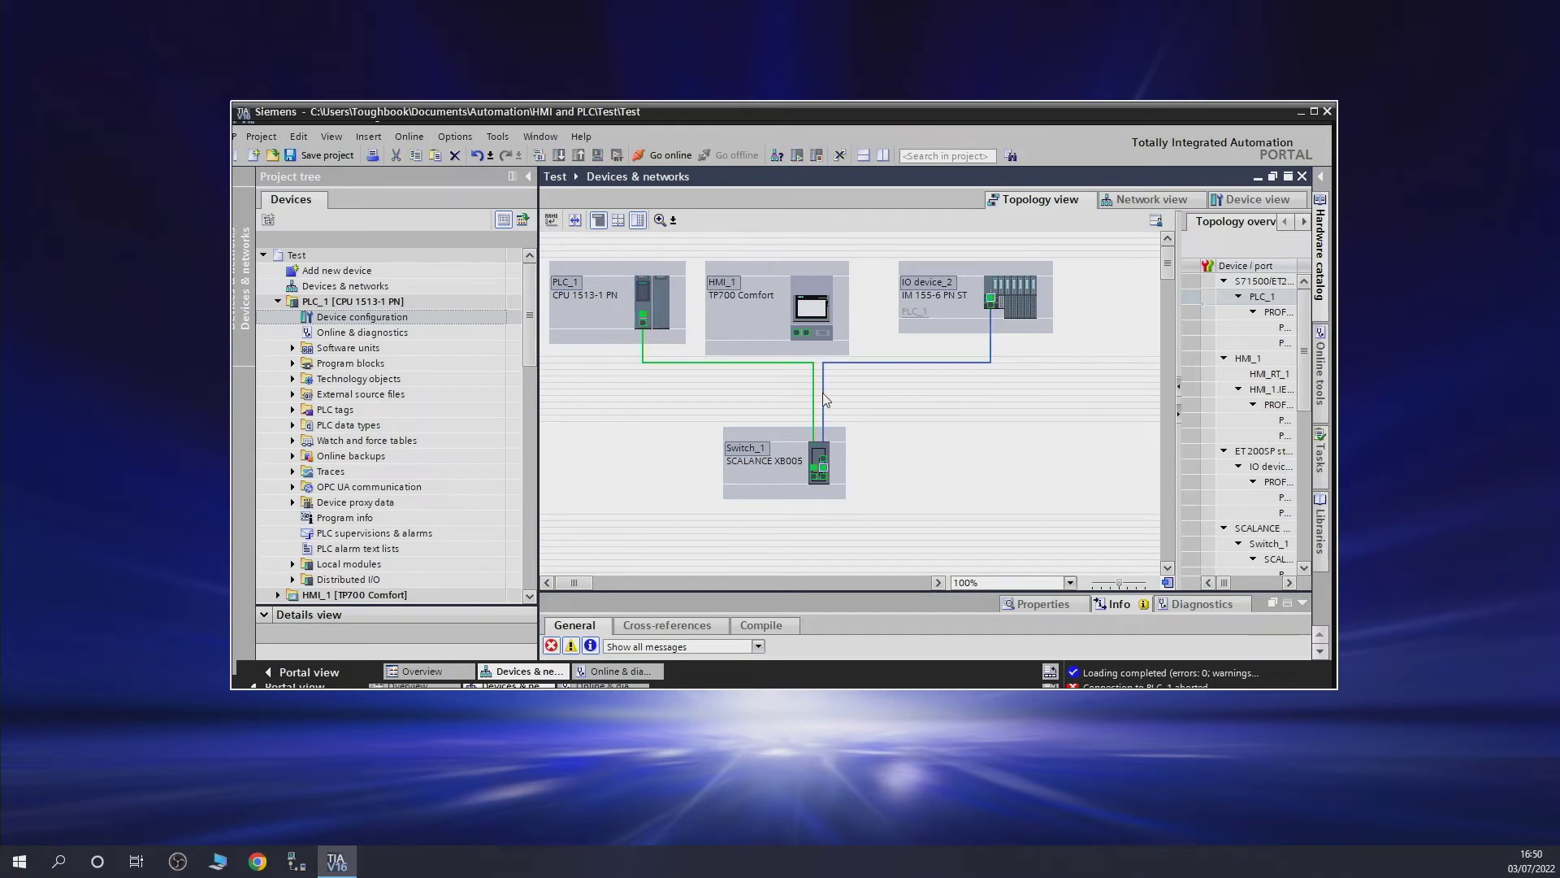
{"action": "key", "text": "Delete"}
{"action": "left_click", "coordinate": [813, 395]}
{"action": "left_click_drag", "start_coordinate": [643, 323], "coordinate": [992, 307]}
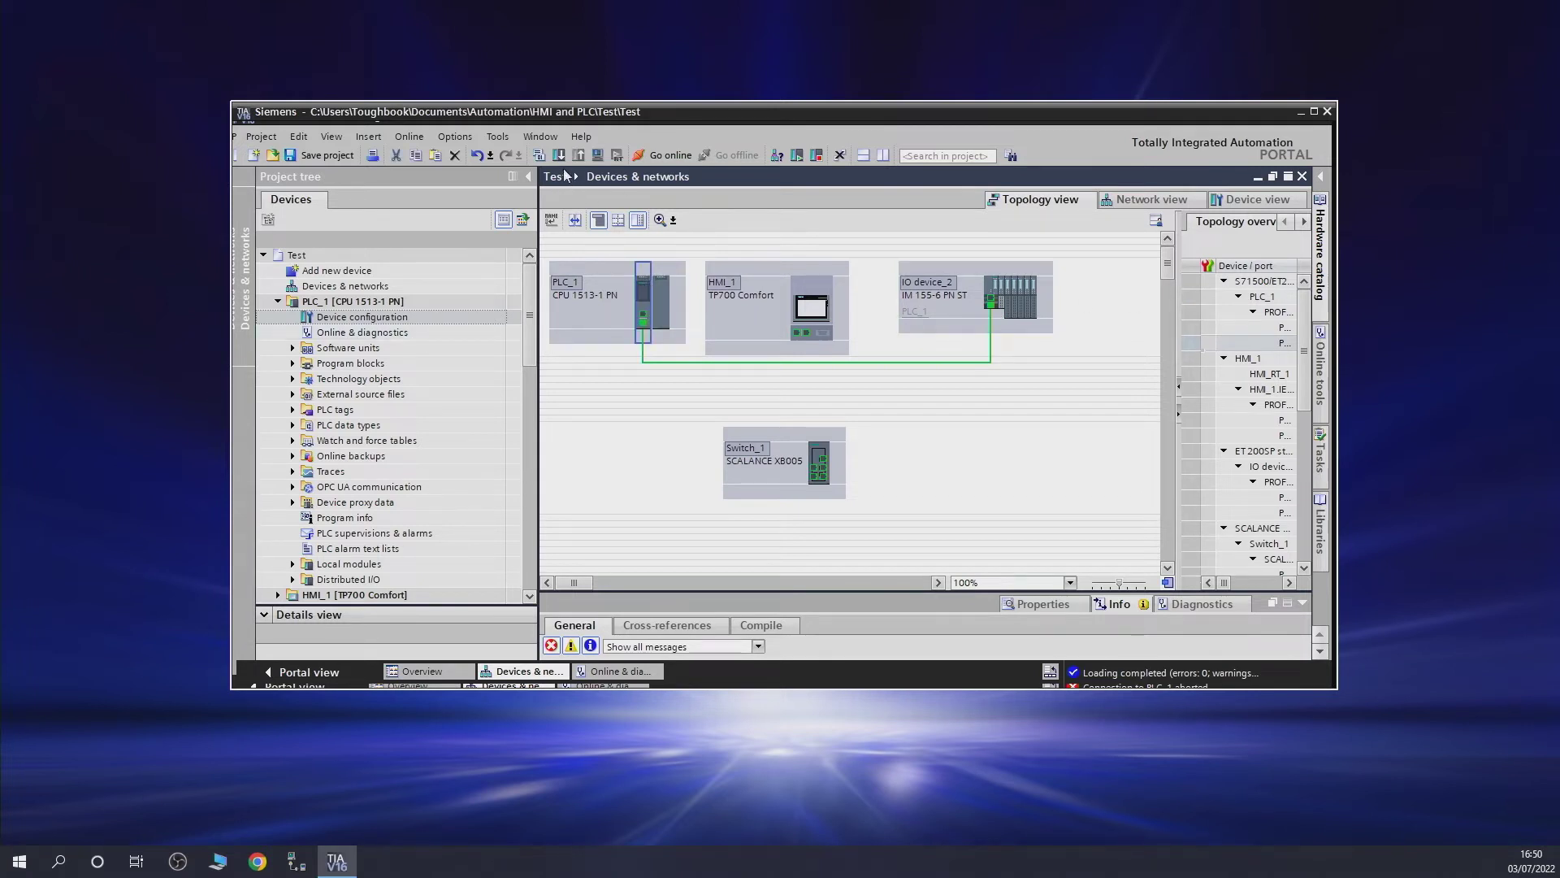
- Download the direct-link configuration to PLC_1 with the after-load action set to Start module
{"action": "left_click", "coordinate": [559, 156]}
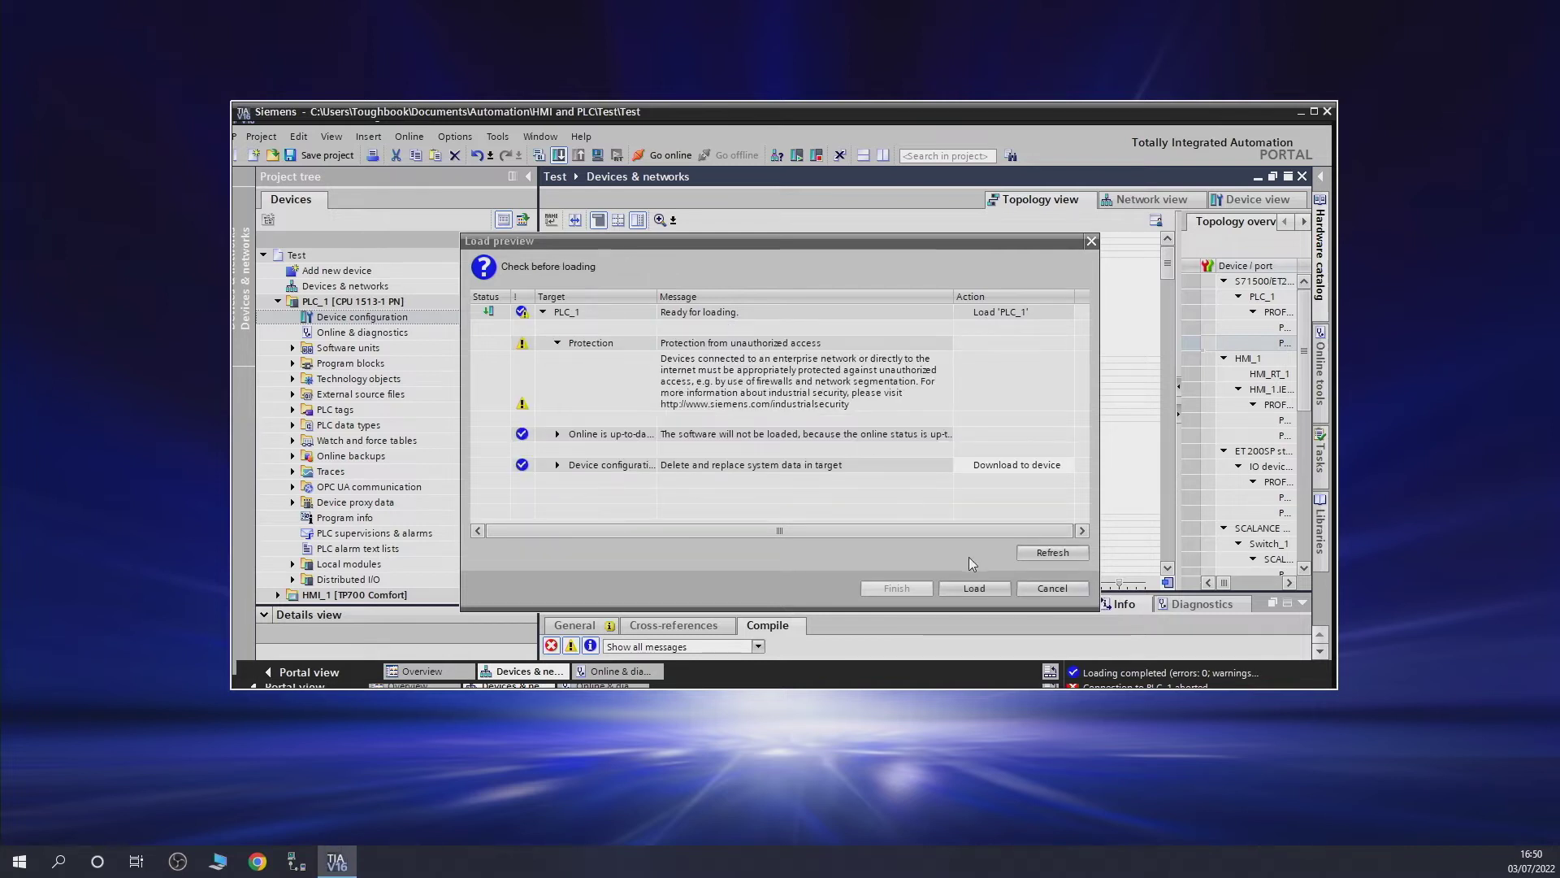
{"action": "left_click", "coordinate": [975, 587]}
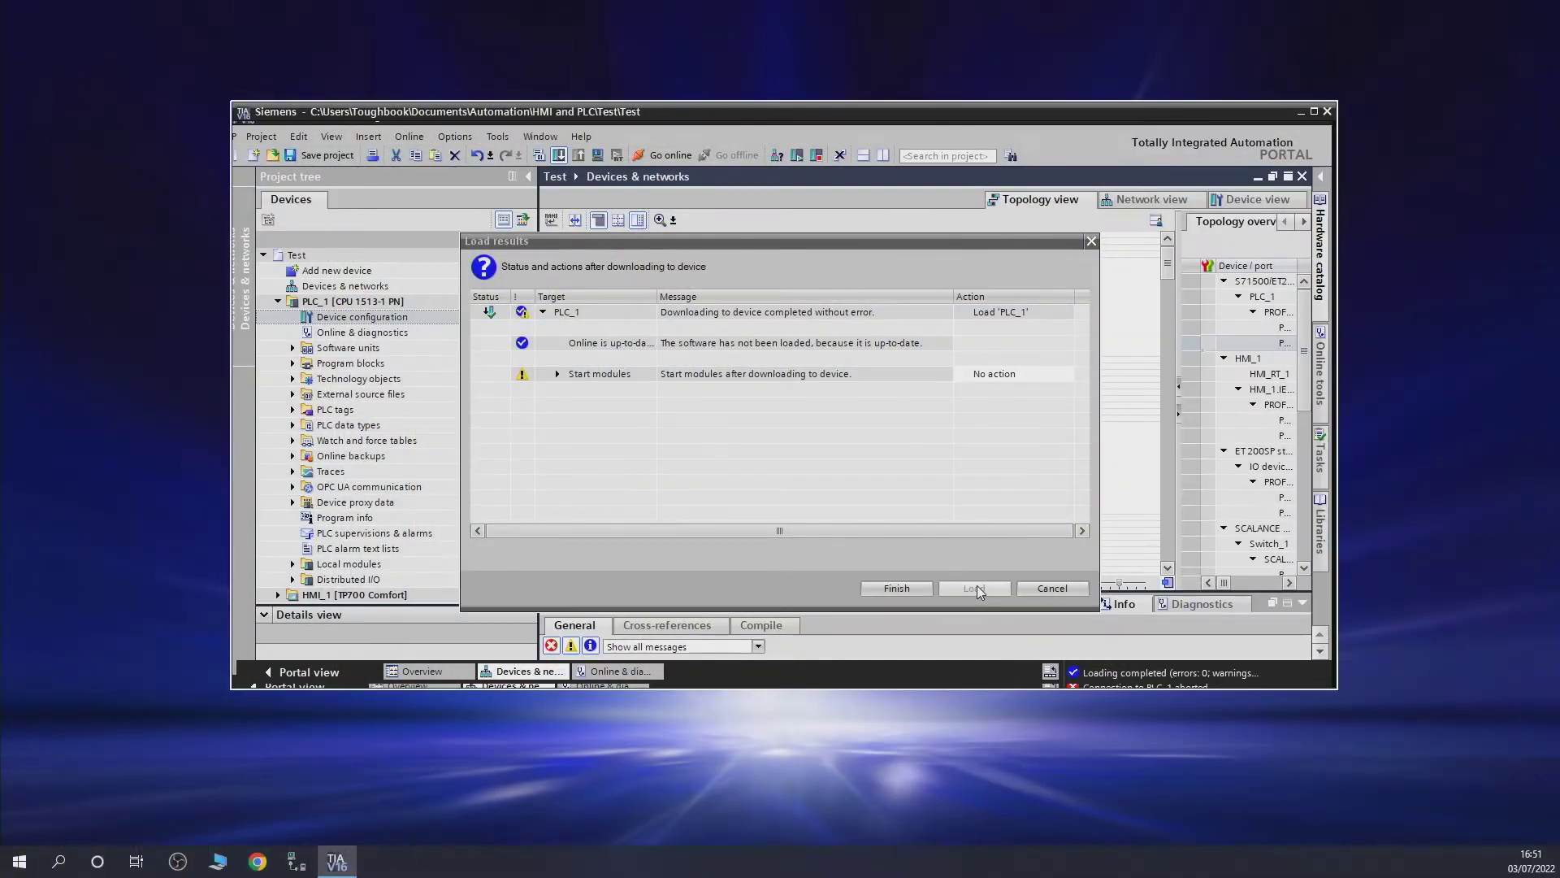
{"action": "left_click", "coordinate": [1012, 379]}
{"action": "left_click", "coordinate": [1065, 374]}
{"action": "left_click", "coordinate": [1059, 375]}
{"action": "left_click", "coordinate": [1057, 375]}
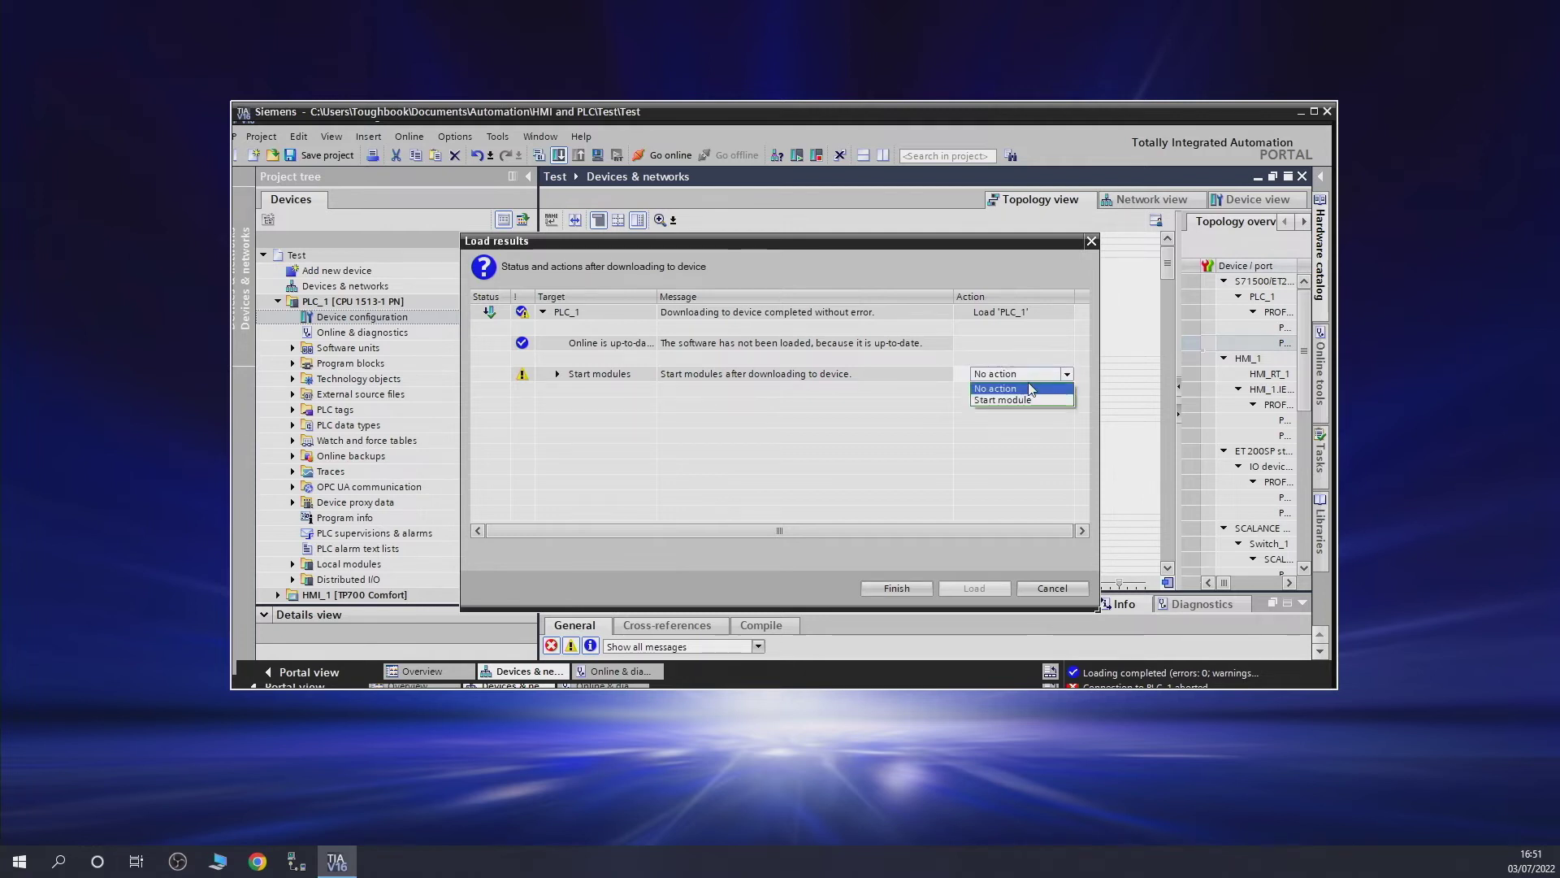
{"action": "left_click", "coordinate": [1022, 400]}
{"action": "left_click", "coordinate": [897, 588]}
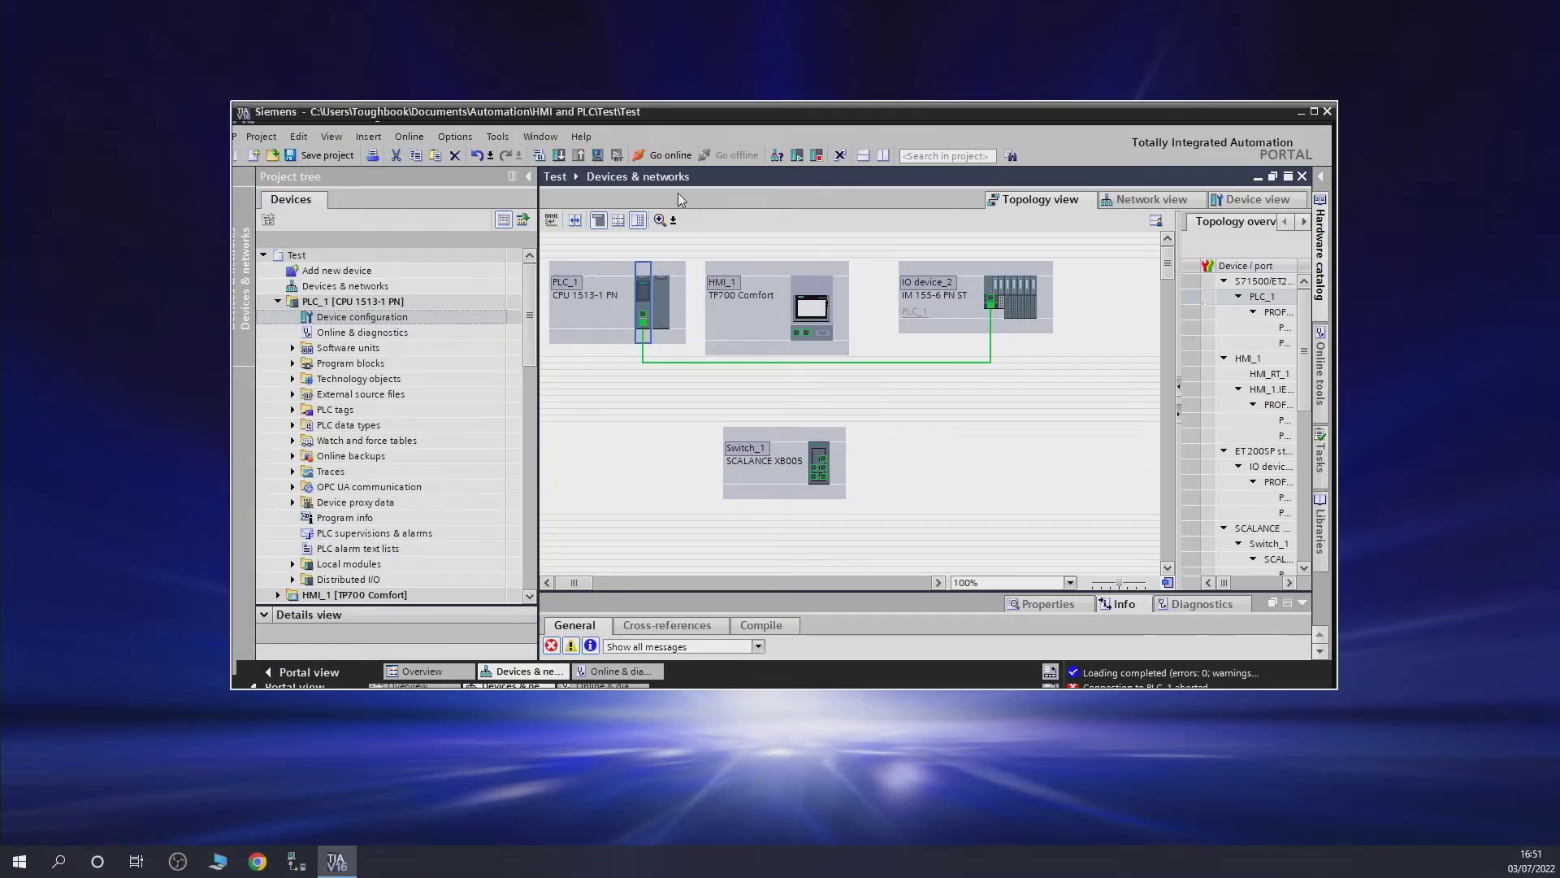
- Go online to check the red PLC_1–IO device_2 link, then take PLC_1 offline again
{"action": "left_click", "coordinate": [671, 155]}
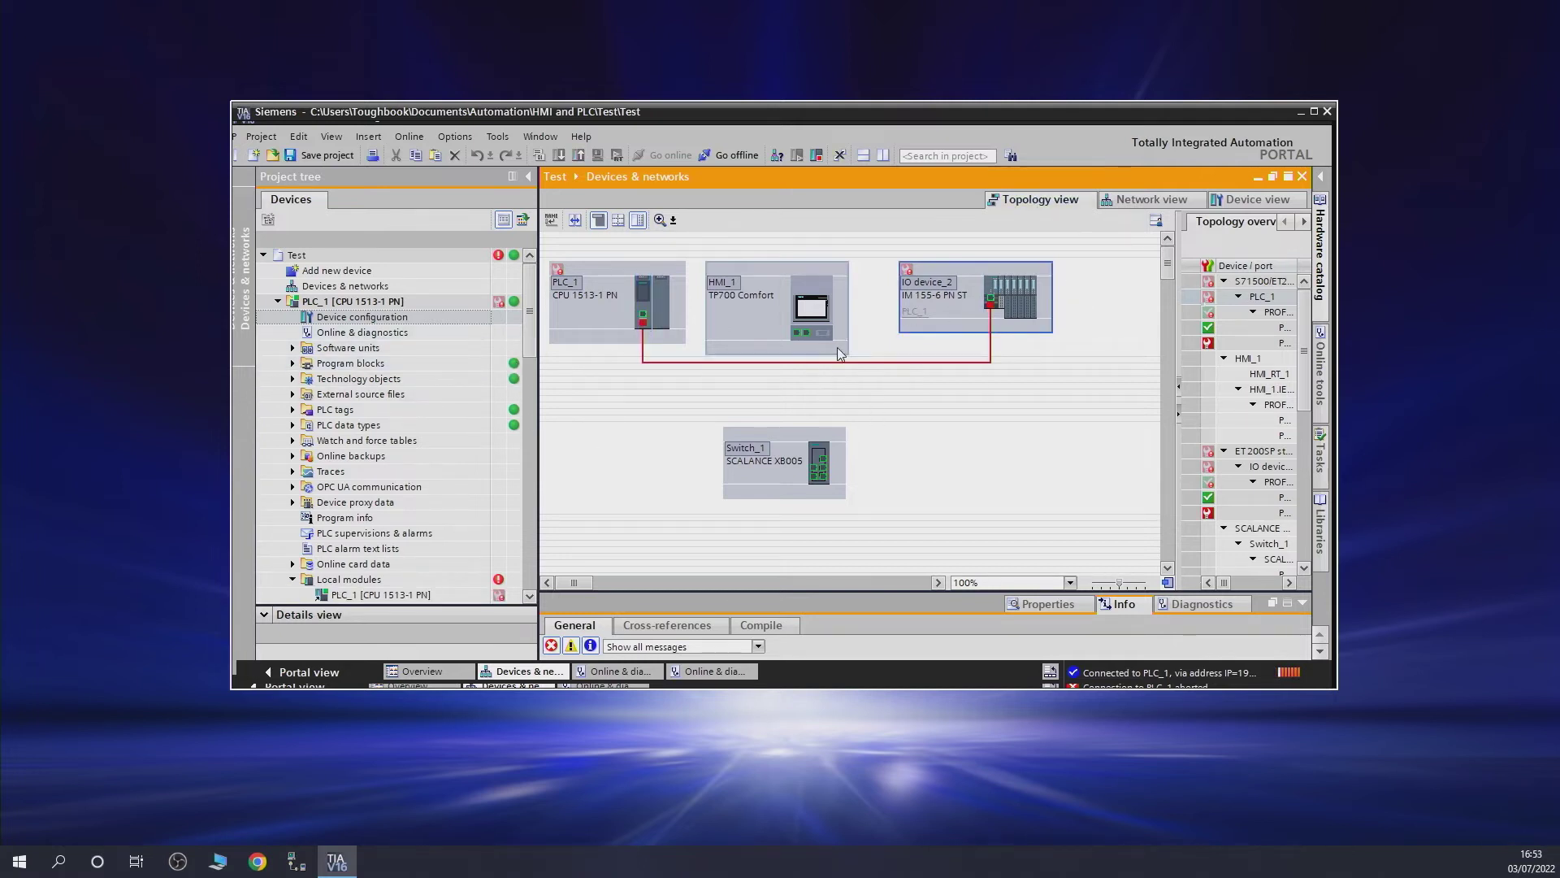
{"action": "left_click", "coordinate": [842, 357]}
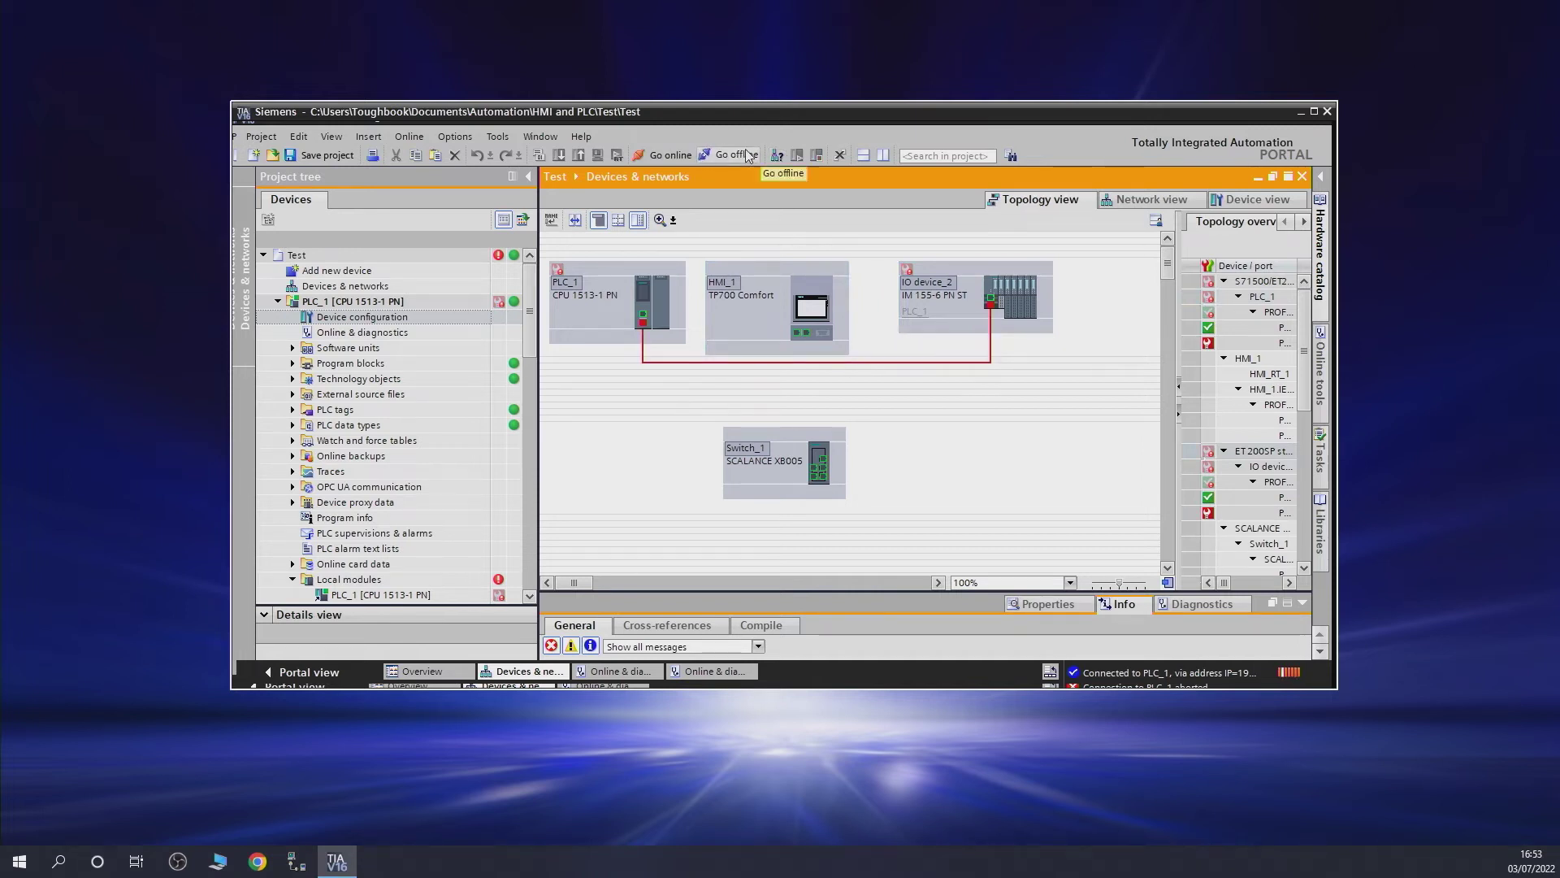
{"action": "left_click", "coordinate": [715, 155]}
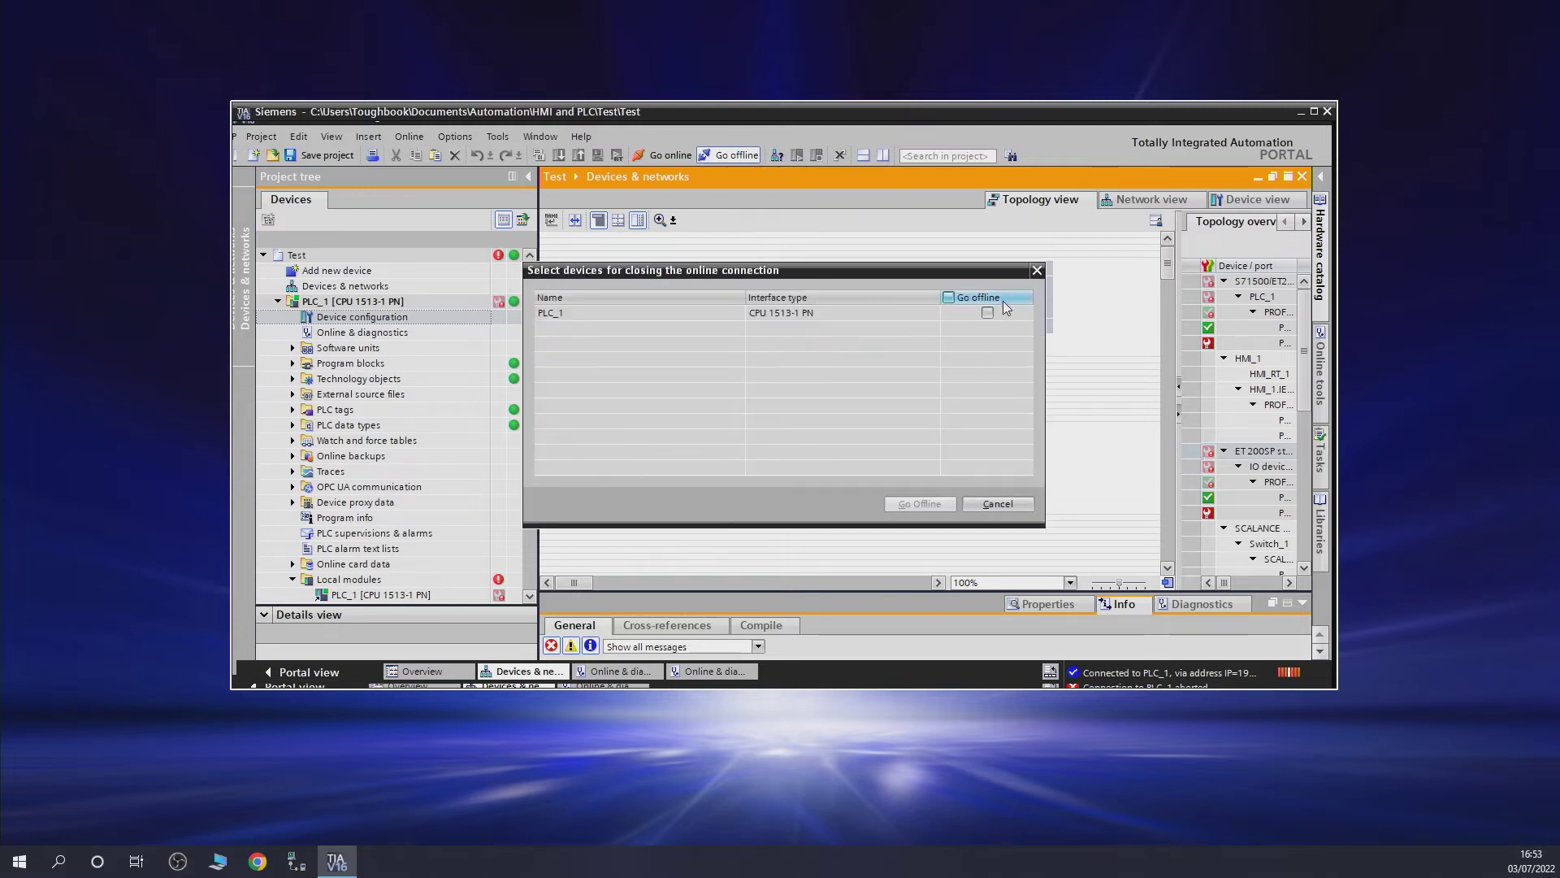
{"action": "left_click", "coordinate": [986, 312]}
{"action": "left_click", "coordinate": [918, 504]}
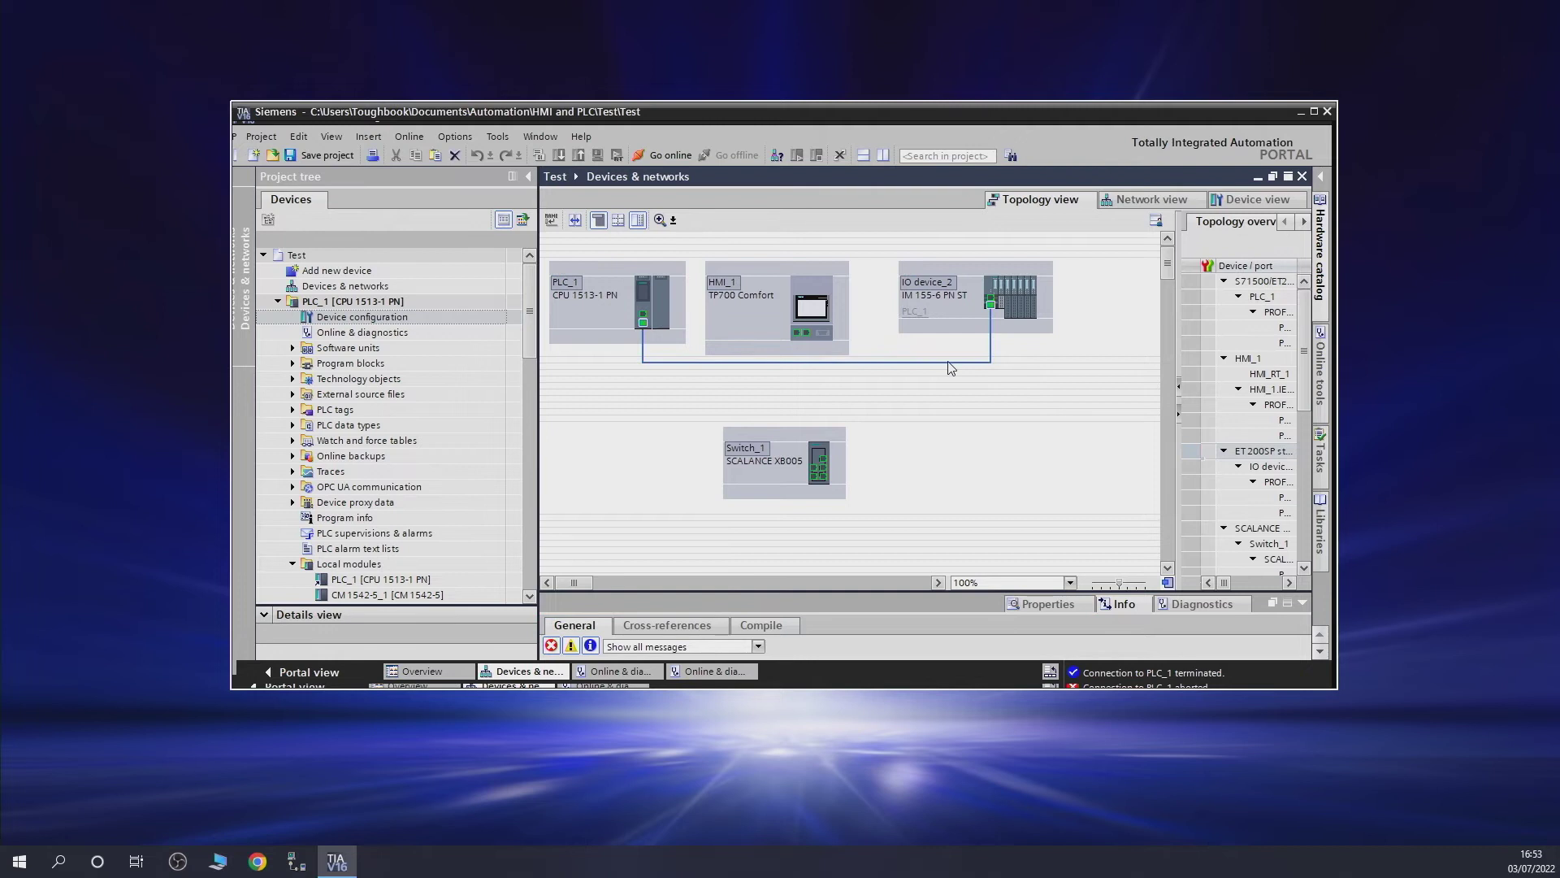
- Replace the PLC_1 to IO device_2 link with a newly drawn direct port-to-port connection
{"action": "key", "text": "Delete"}
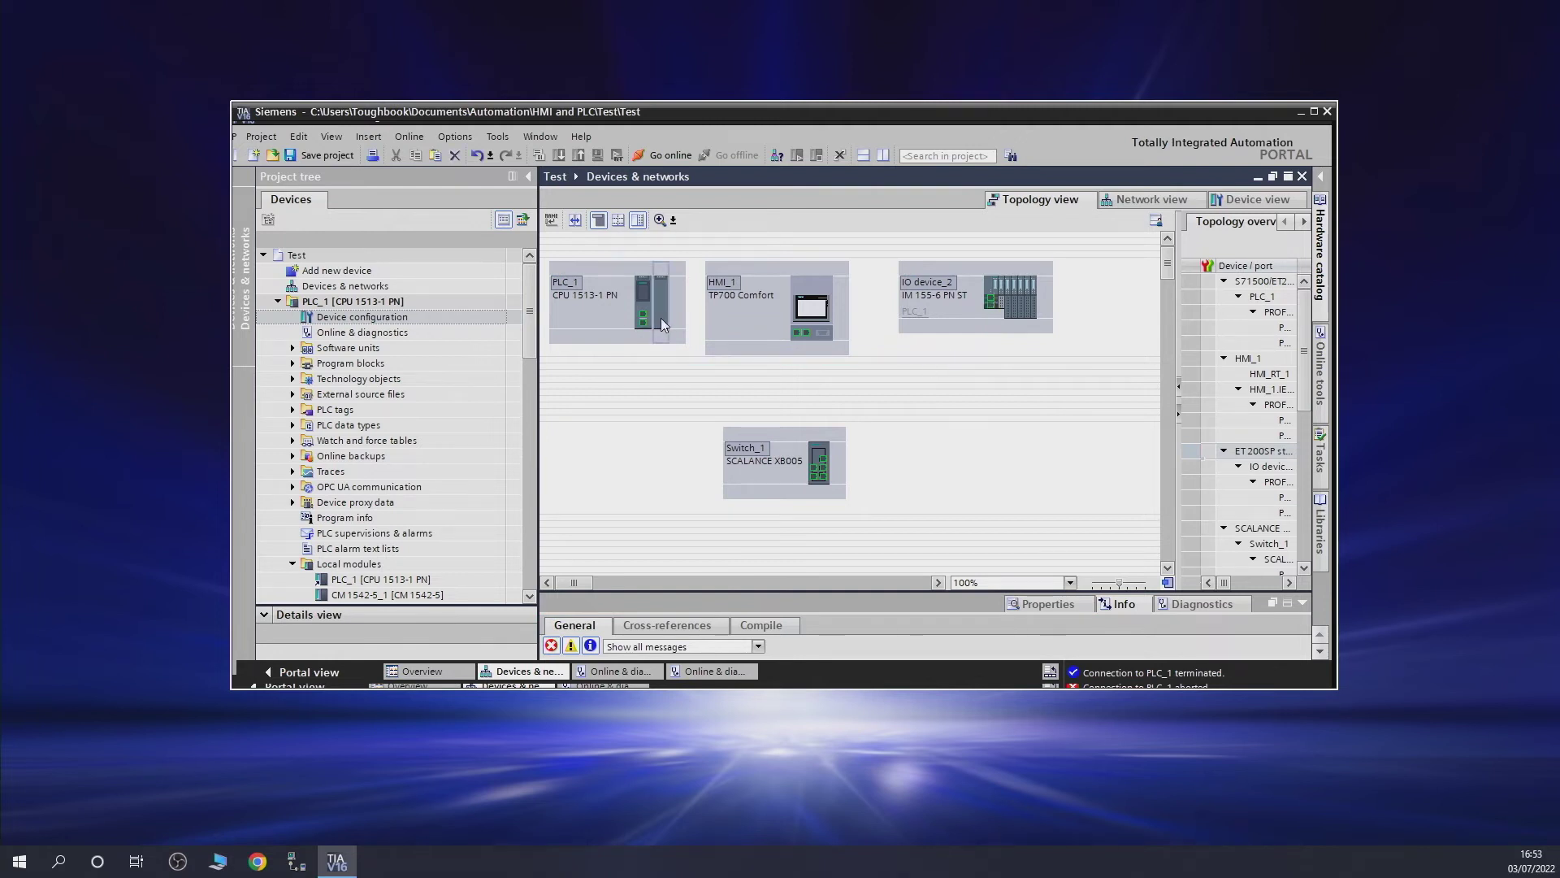
{"action": "left_click", "coordinate": [645, 322]}
{"action": "left_click_drag", "start_coordinate": [645, 323], "coordinate": [991, 301]}
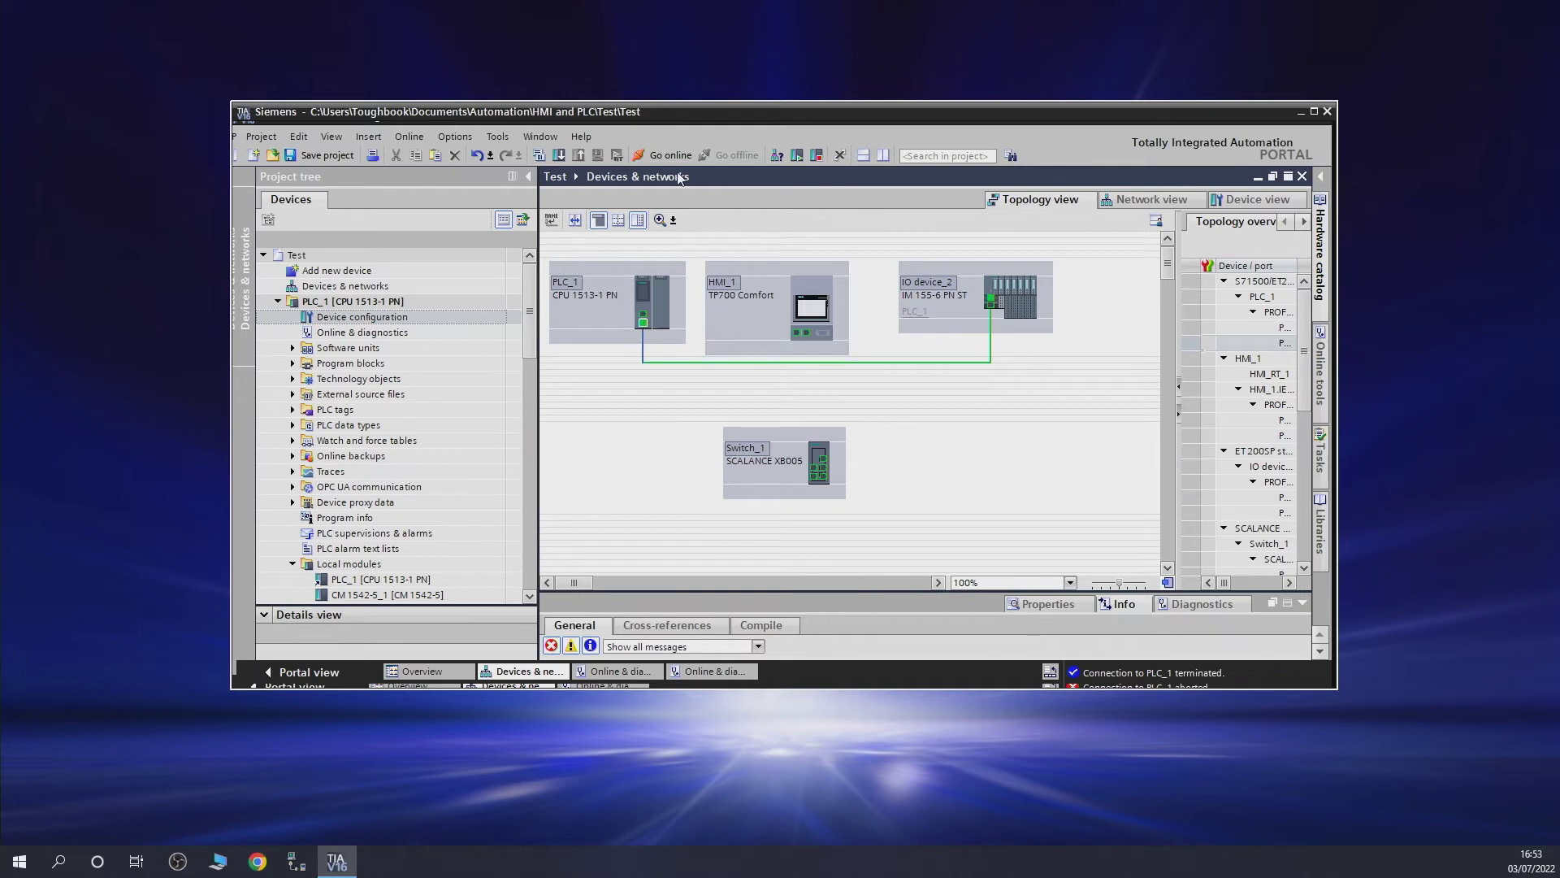
- Download the configuration to PLC_1 and finish by restarting the modules
{"action": "left_click", "coordinate": [560, 155]}
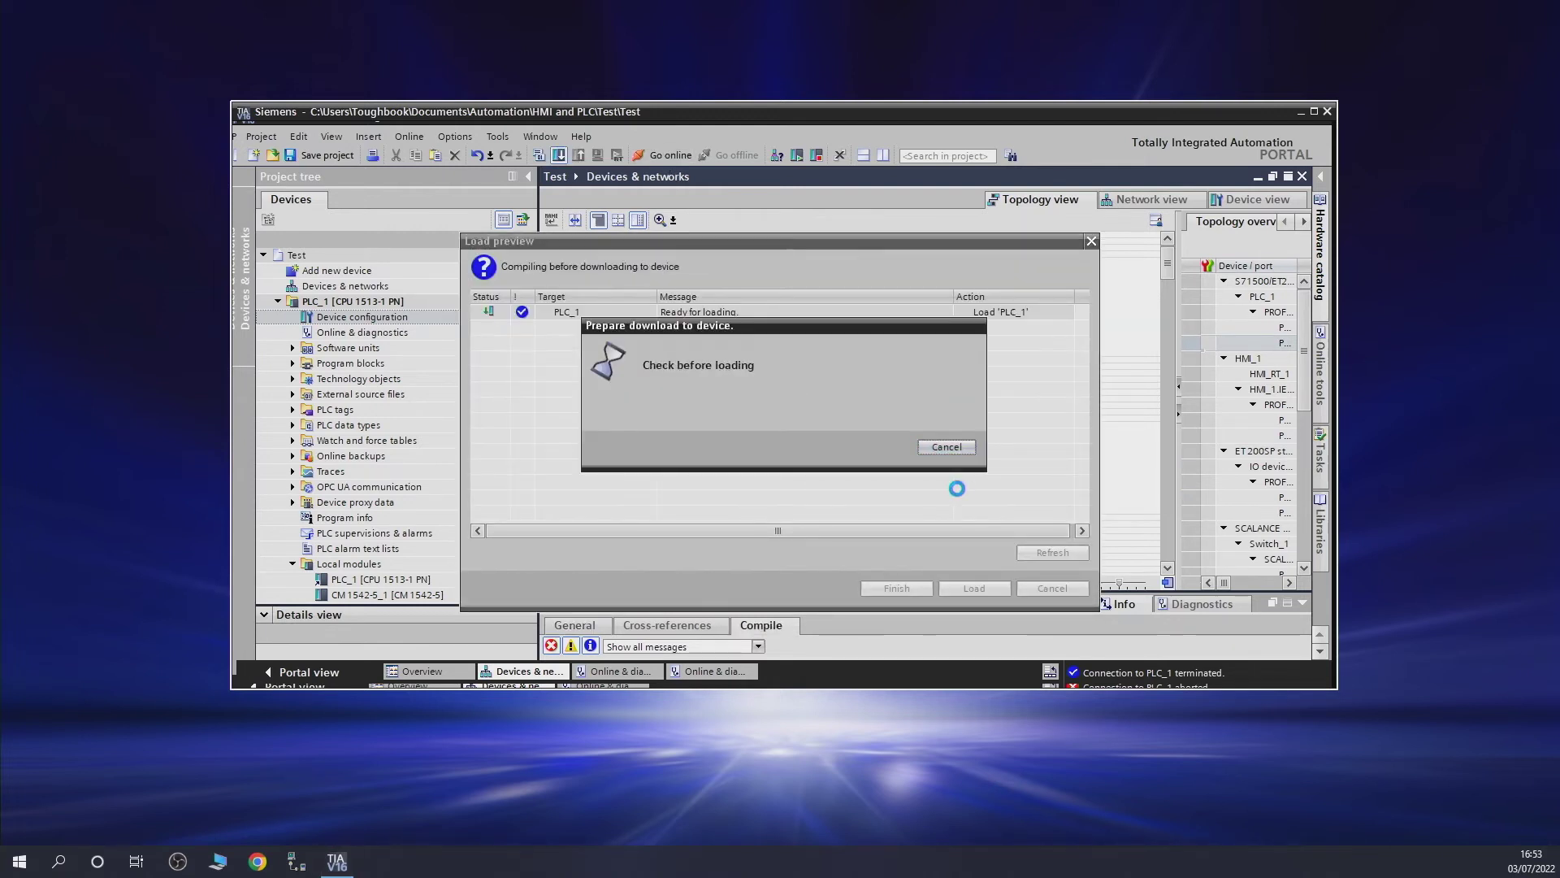
{"action": "left_click", "coordinate": [978, 587]}
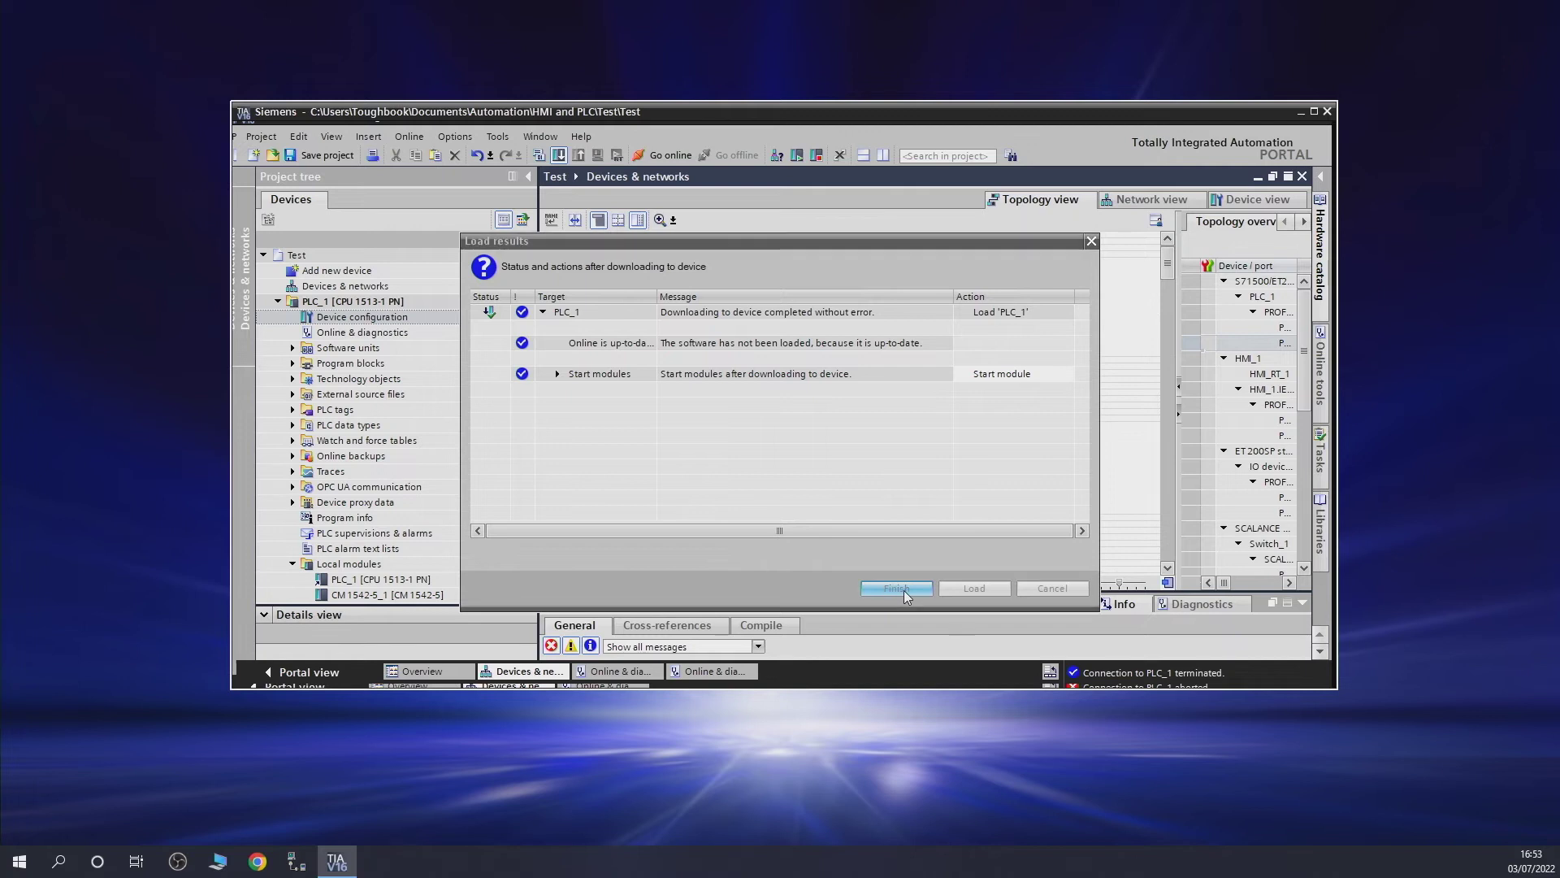
{"action": "left_click", "coordinate": [903, 586]}
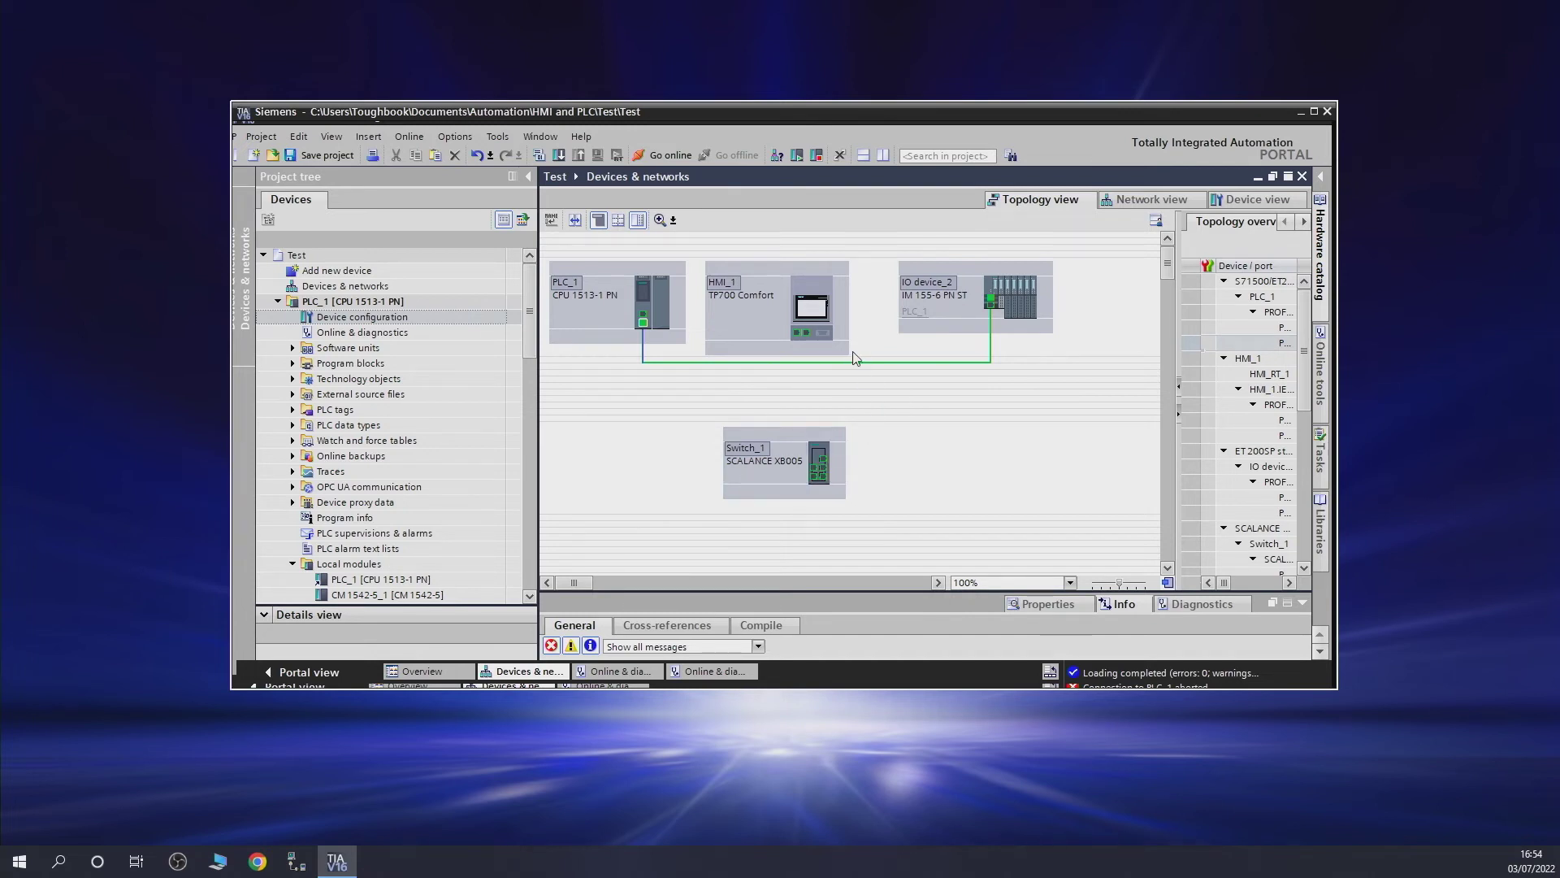
- Remove the direct PLC_1–IO device_2 link and cable PLC_1's port toward Switch_1 in the topology
{"action": "left_click", "coordinate": [784, 364]}
{"action": "key", "text": "Delete"}
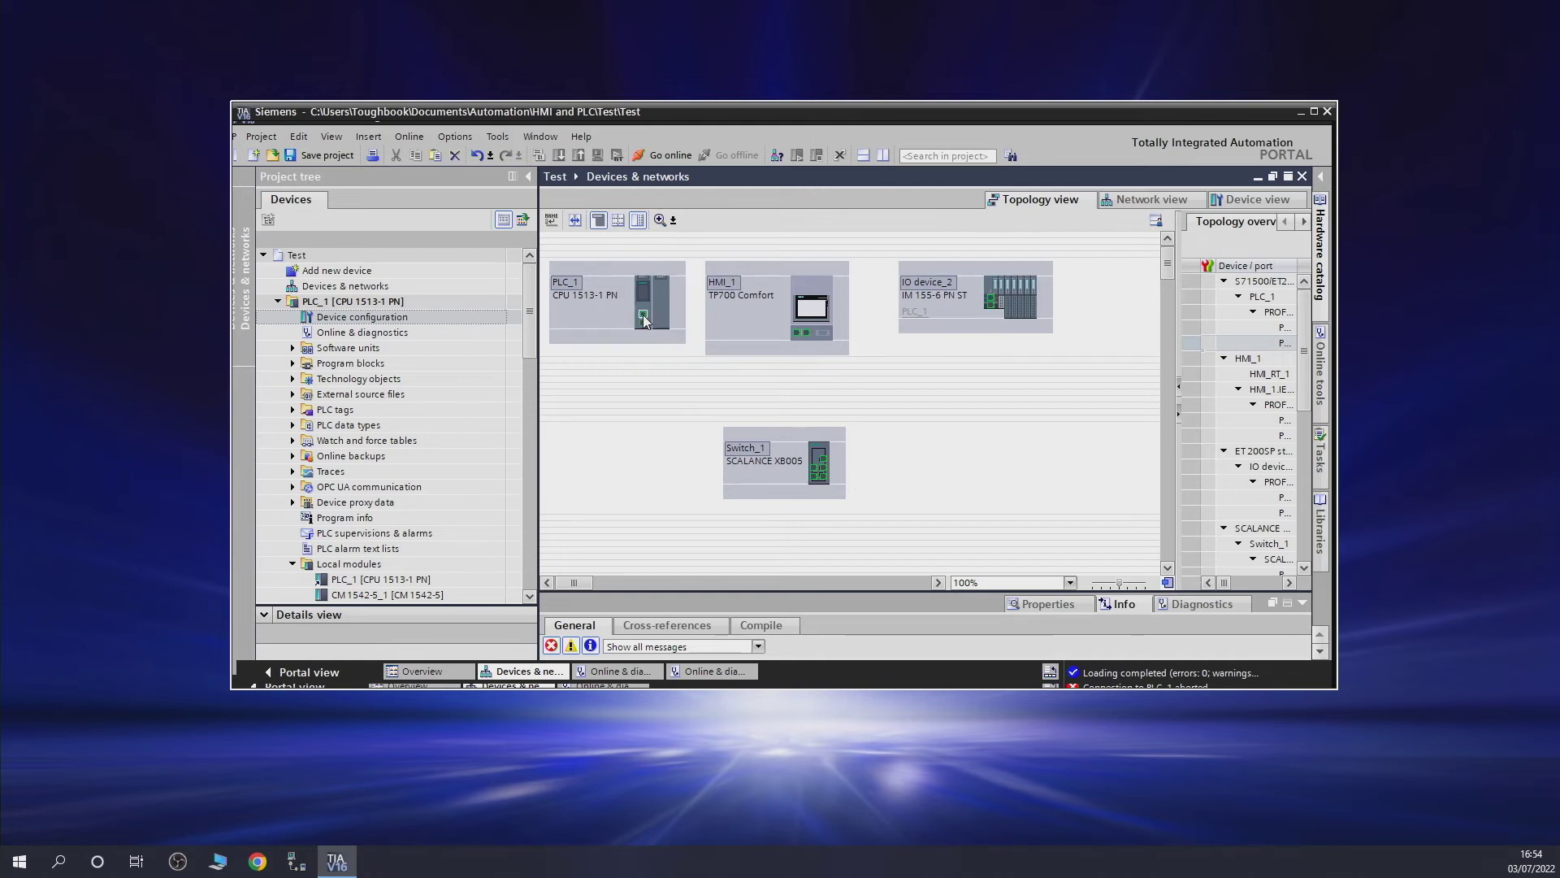
{"action": "mouse_move", "coordinate": [644, 323]}
{"action": "left_mouse_down"}
{"action": "mouse_move", "coordinate": [811, 478]}
{"action": "mouse_move", "coordinate": [611, 325]}
{"action": "mouse_move", "coordinate": [643, 314]}
{"action": "left_mouse_up"}
{"action": "double_click", "coordinate": [642, 314]}
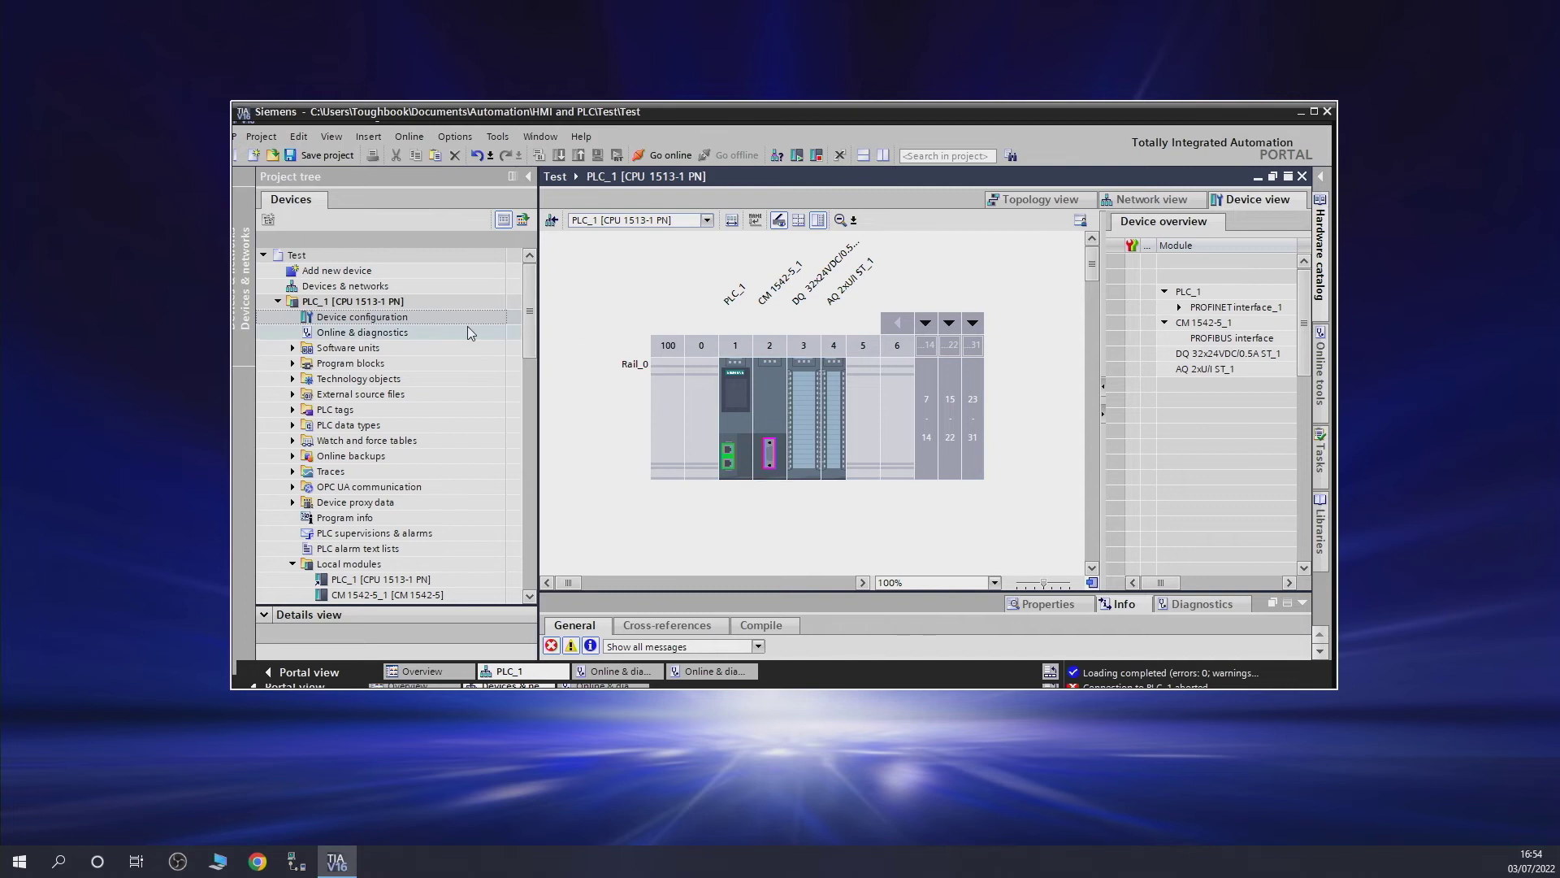
{"action": "left_click", "coordinate": [1044, 200]}
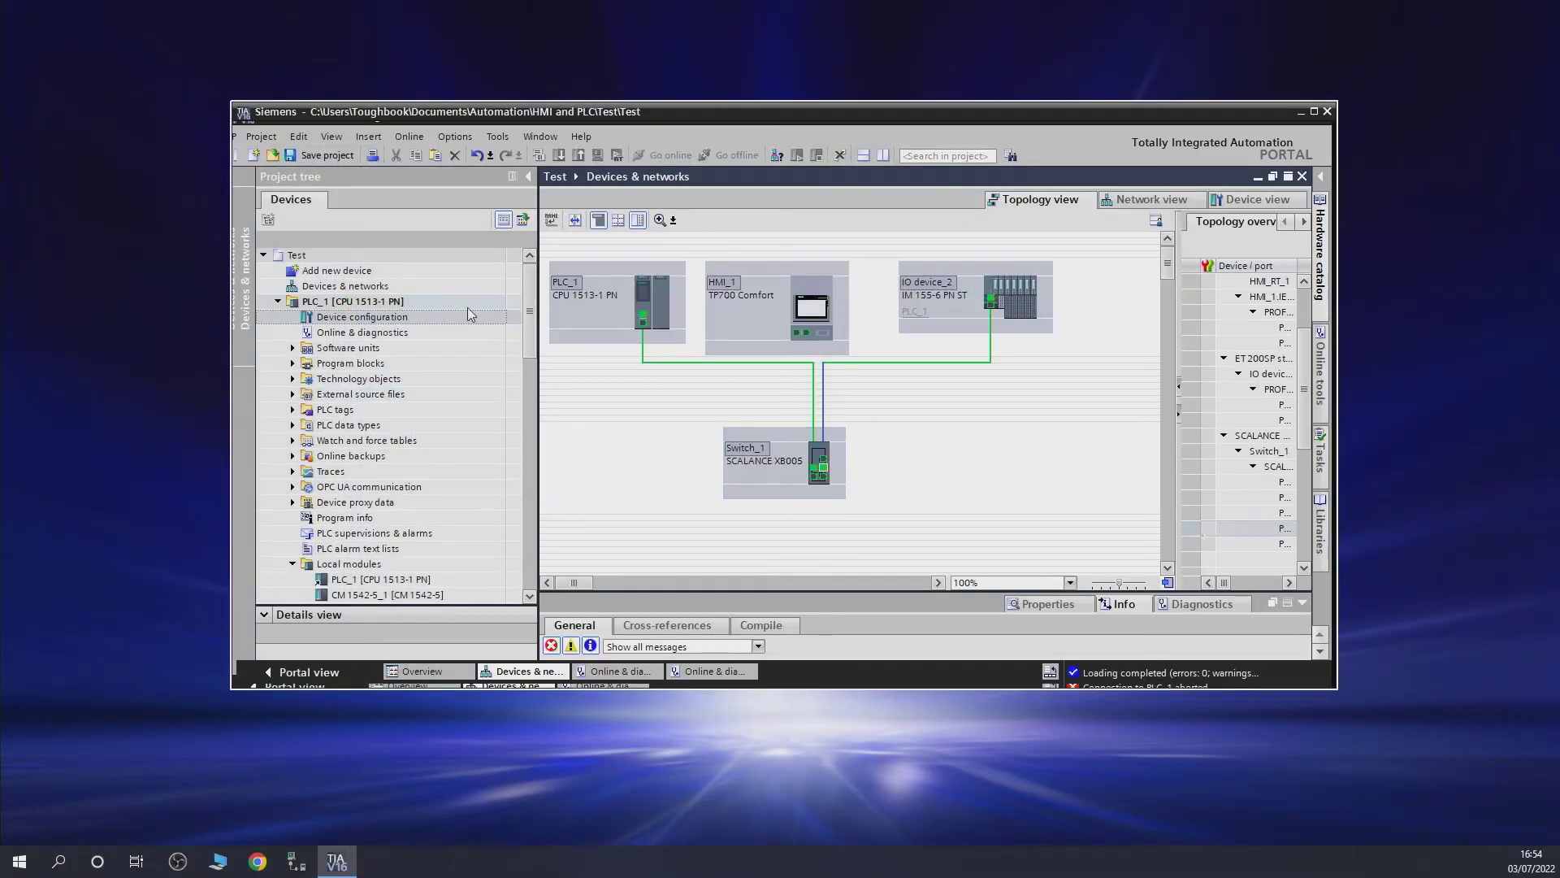
- Download the Switch_1-routed configuration to PLC_1 and start the PLC after loading
{"action": "left_click", "coordinate": [643, 296]}
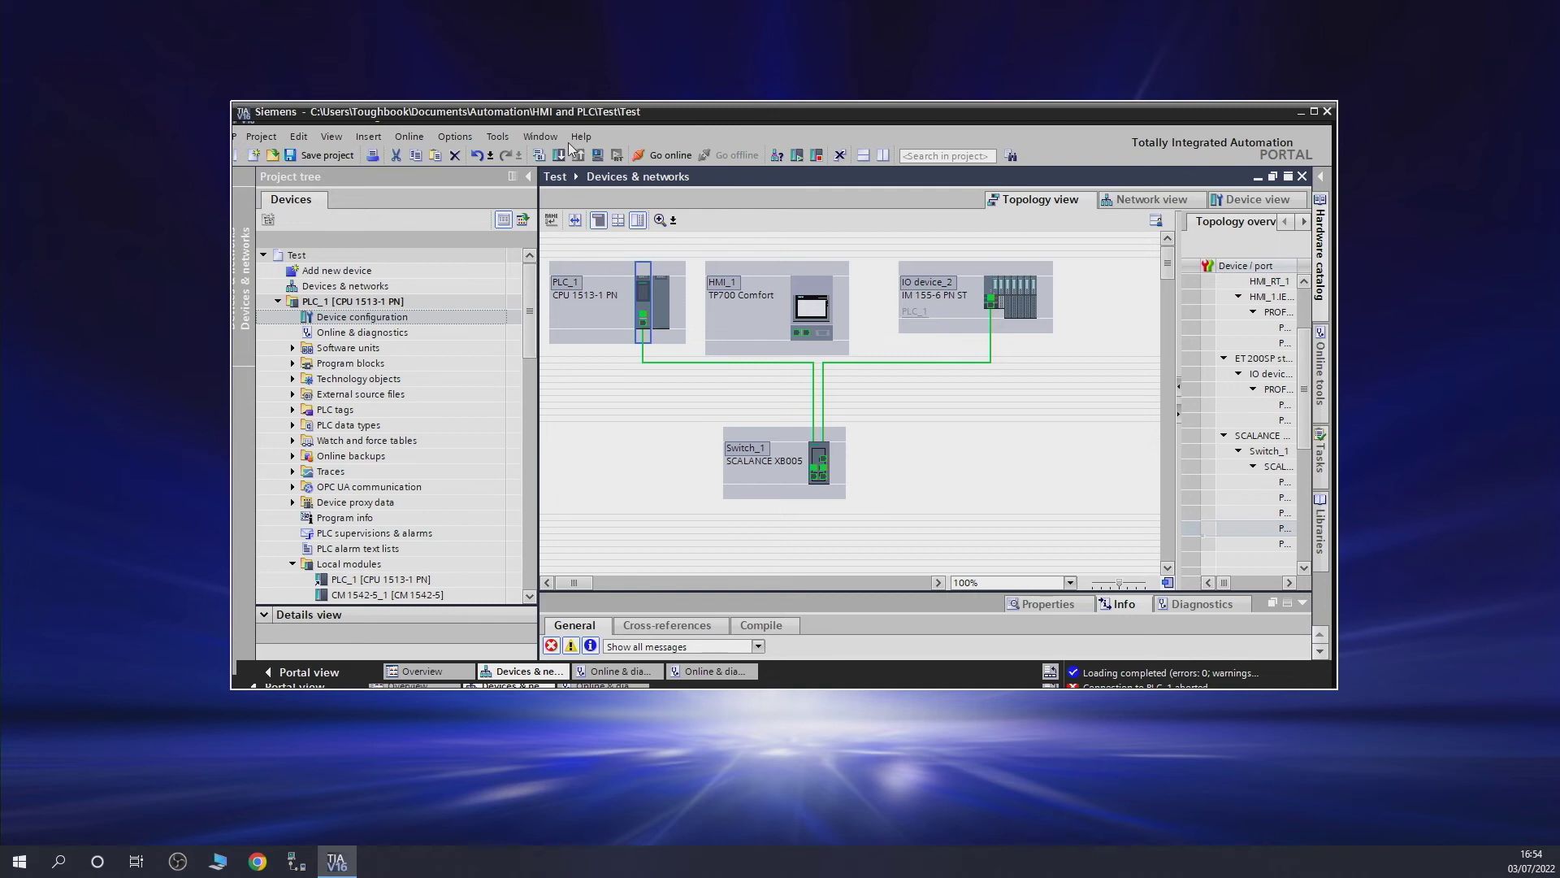
{"action": "left_click", "coordinate": [560, 156]}
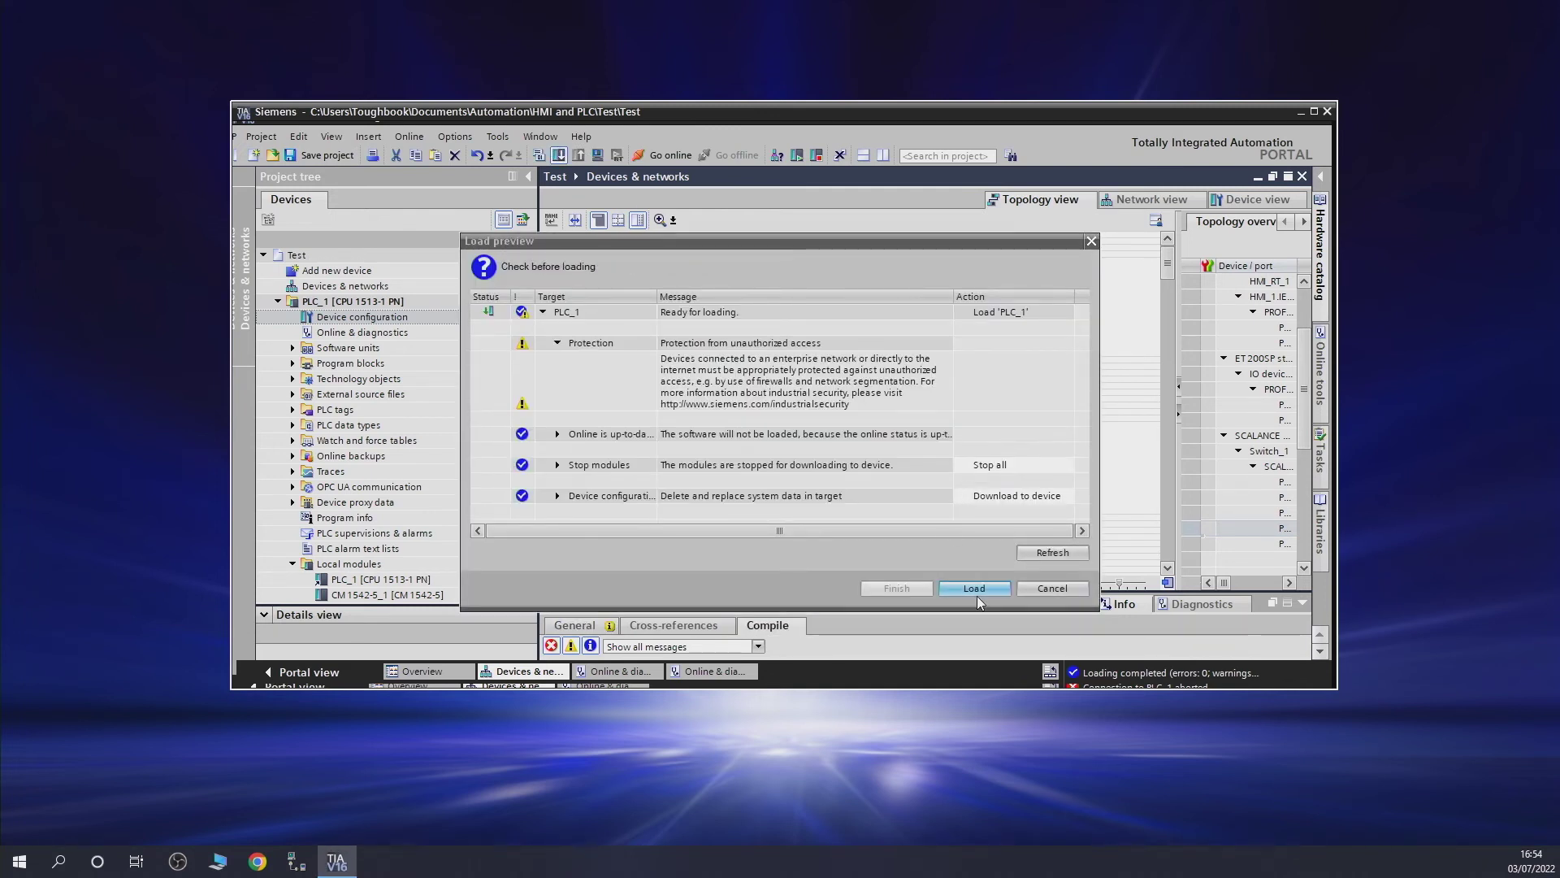
{"action": "left_click", "coordinate": [976, 593]}
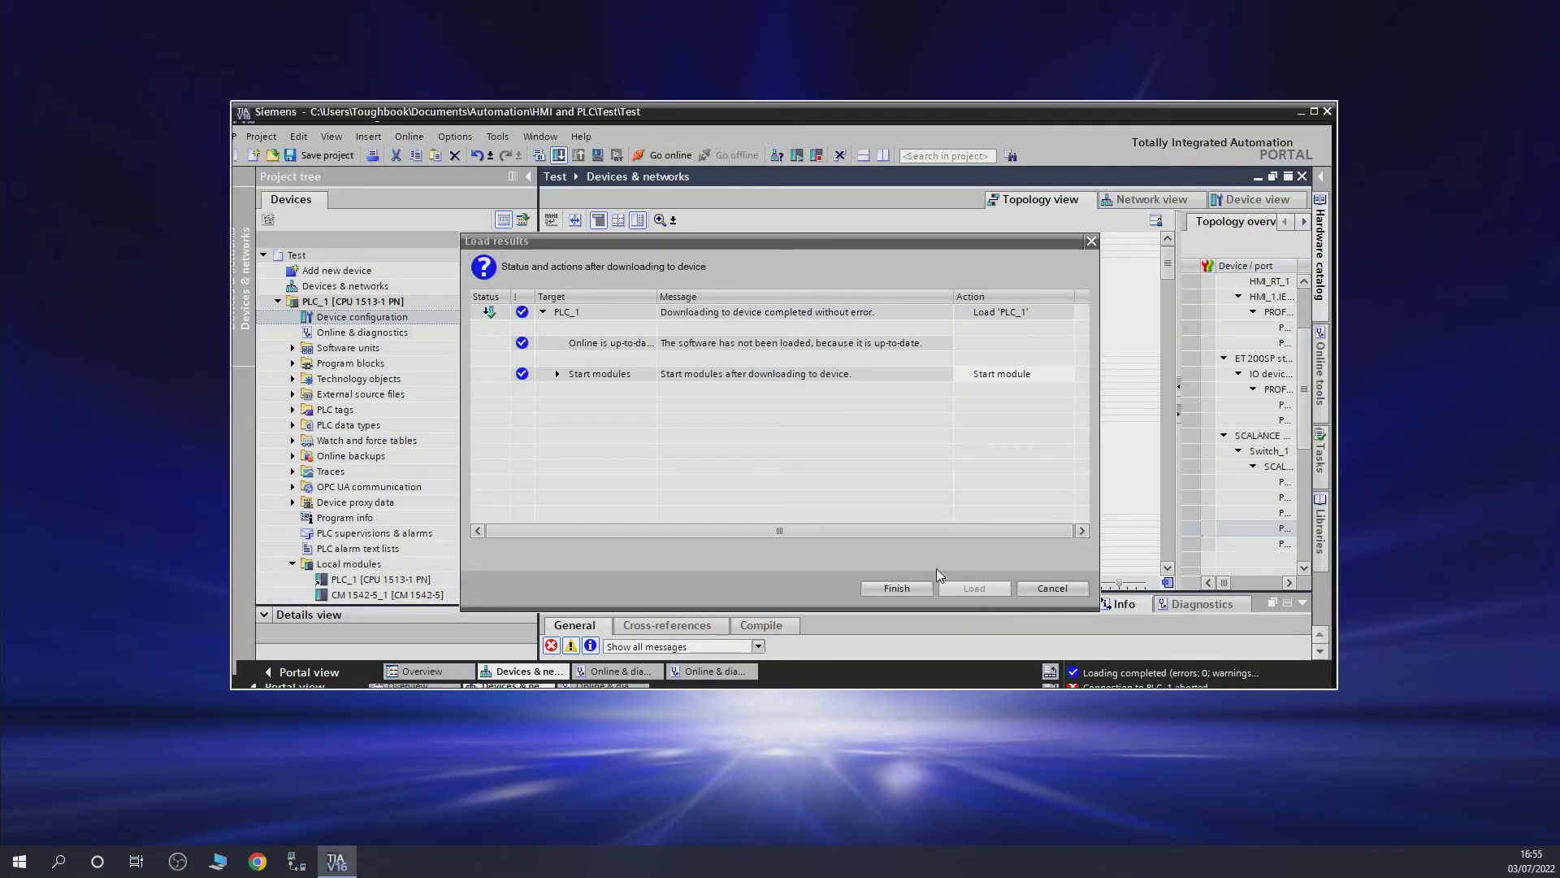
{"action": "left_click", "coordinate": [905, 595]}
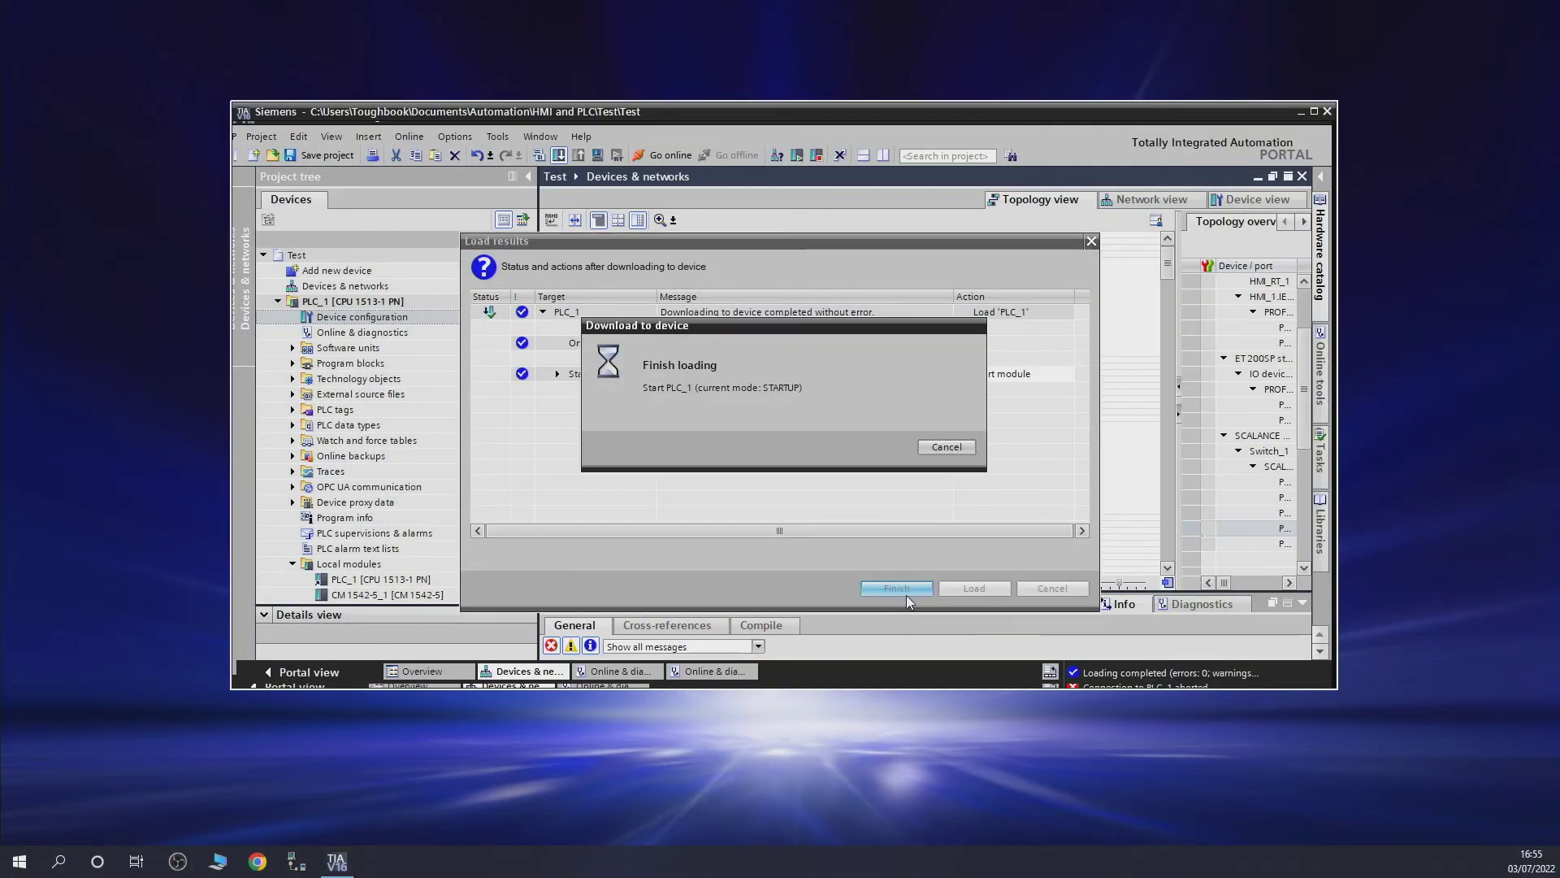